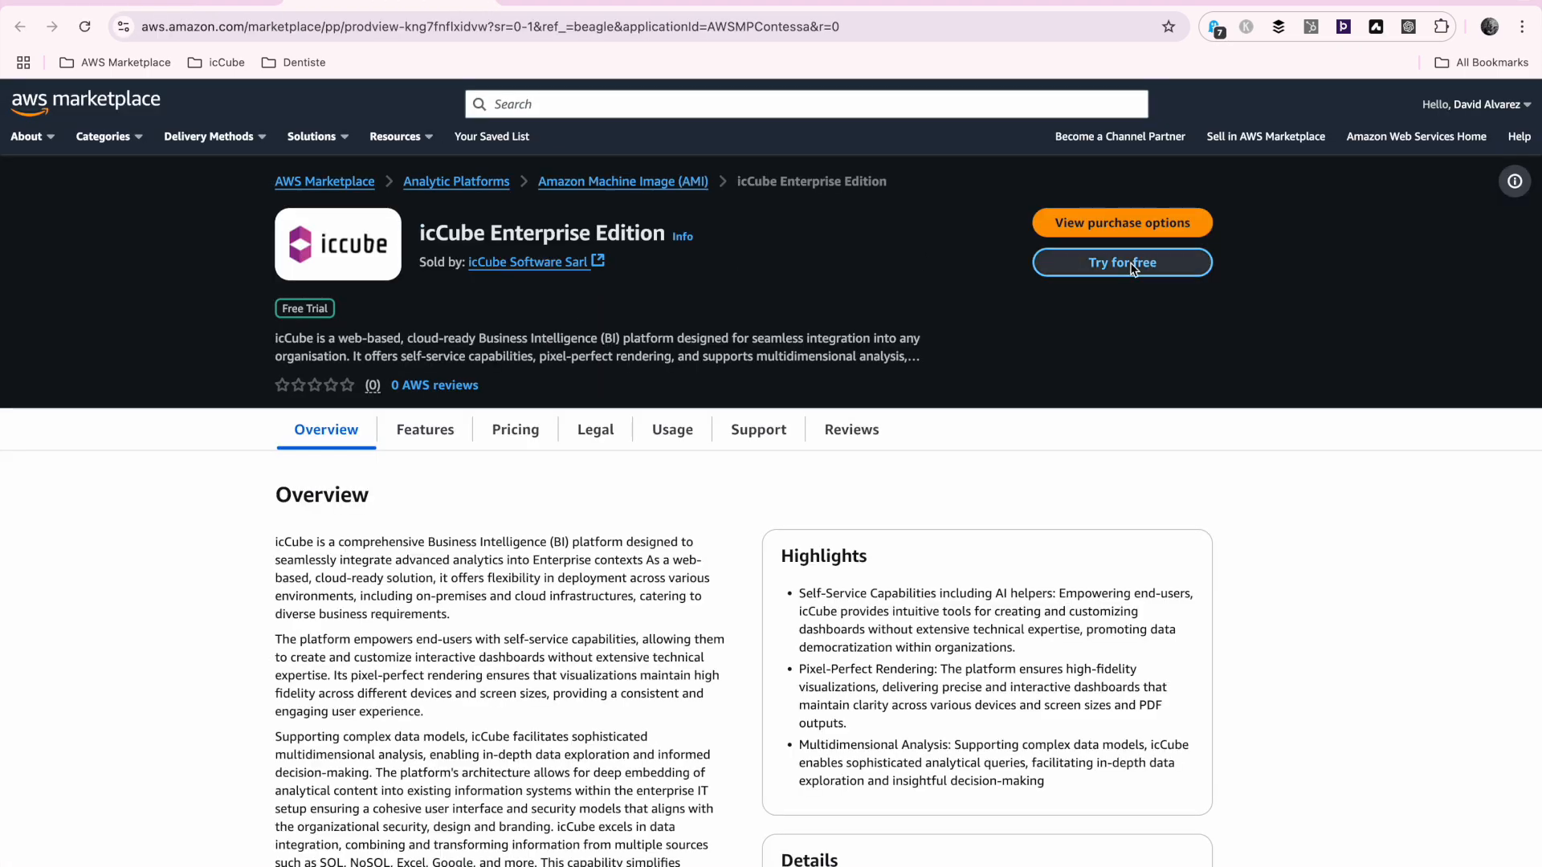
Continue the icCube Enterprise Edition subscription through configuration and launch the software on EC2 in US East (N. Virginia)
{"action": "left_click", "coordinate": [1133, 268]}
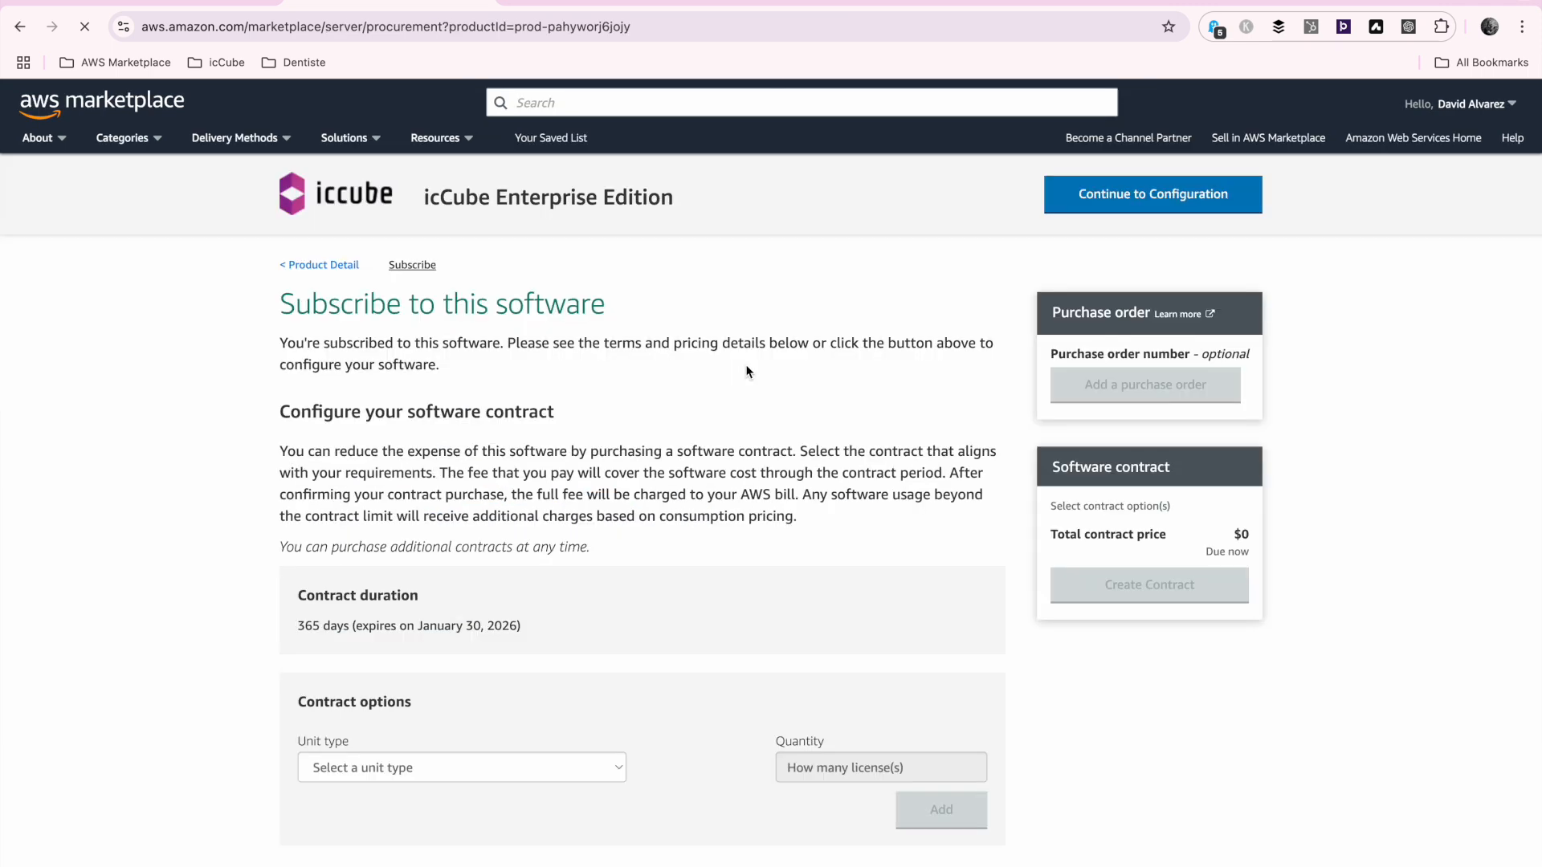
{"action": "left_click", "coordinate": [1195, 188]}
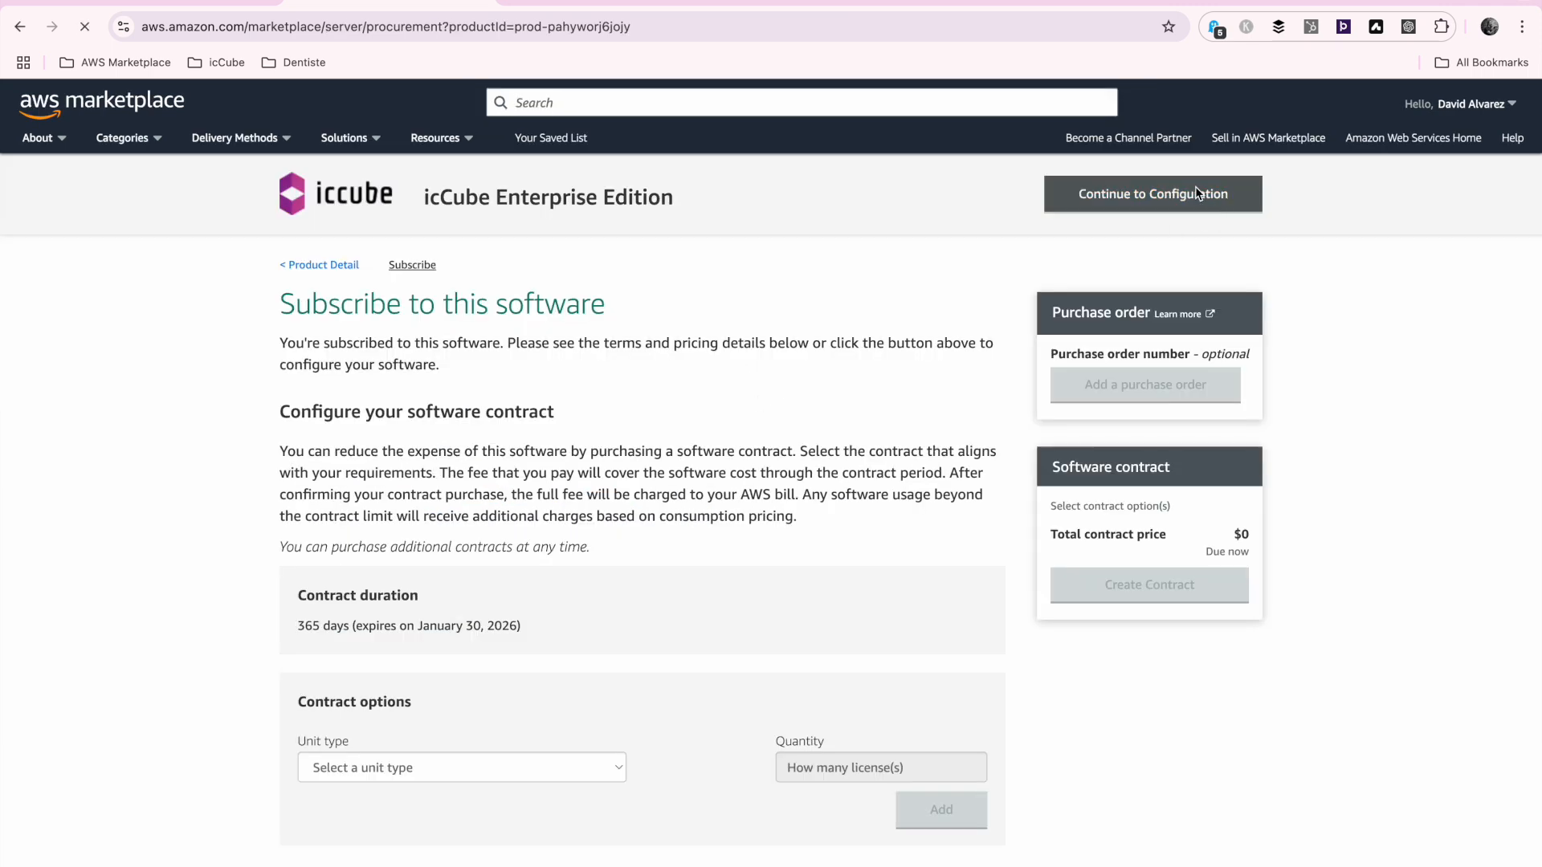
{"action": "left_click", "coordinate": [1173, 197]}
{"action": "scroll", "coordinate": [879, 480], "scroll_direction": "down", "scroll_amount": 20}
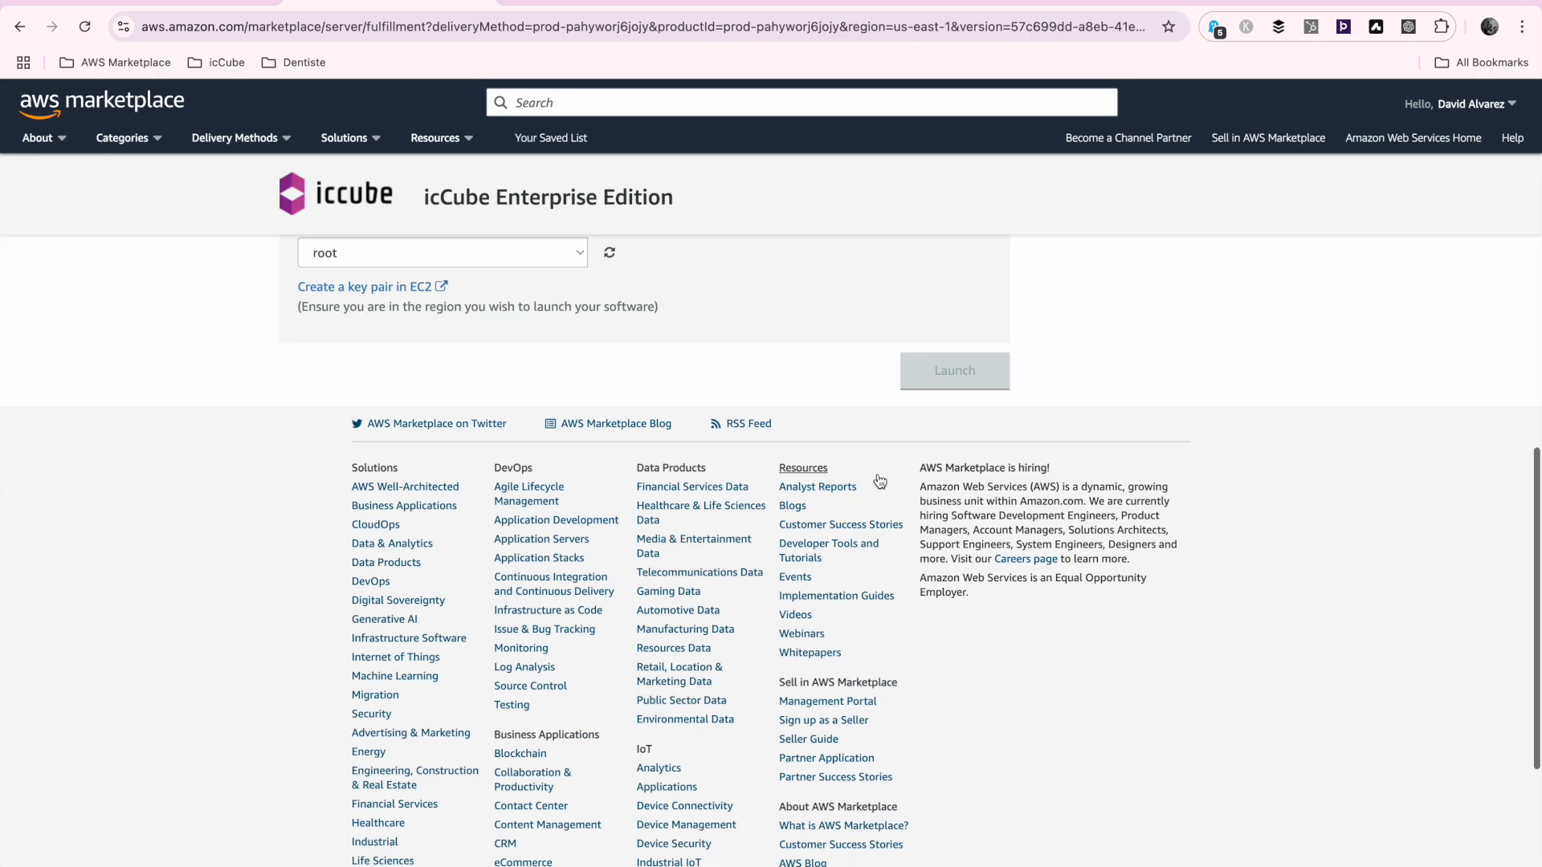
{"action": "scroll", "coordinate": [710, 531], "scroll_direction": "up", "scroll_amount": 8}
{"action": "left_click", "coordinate": [956, 701]}
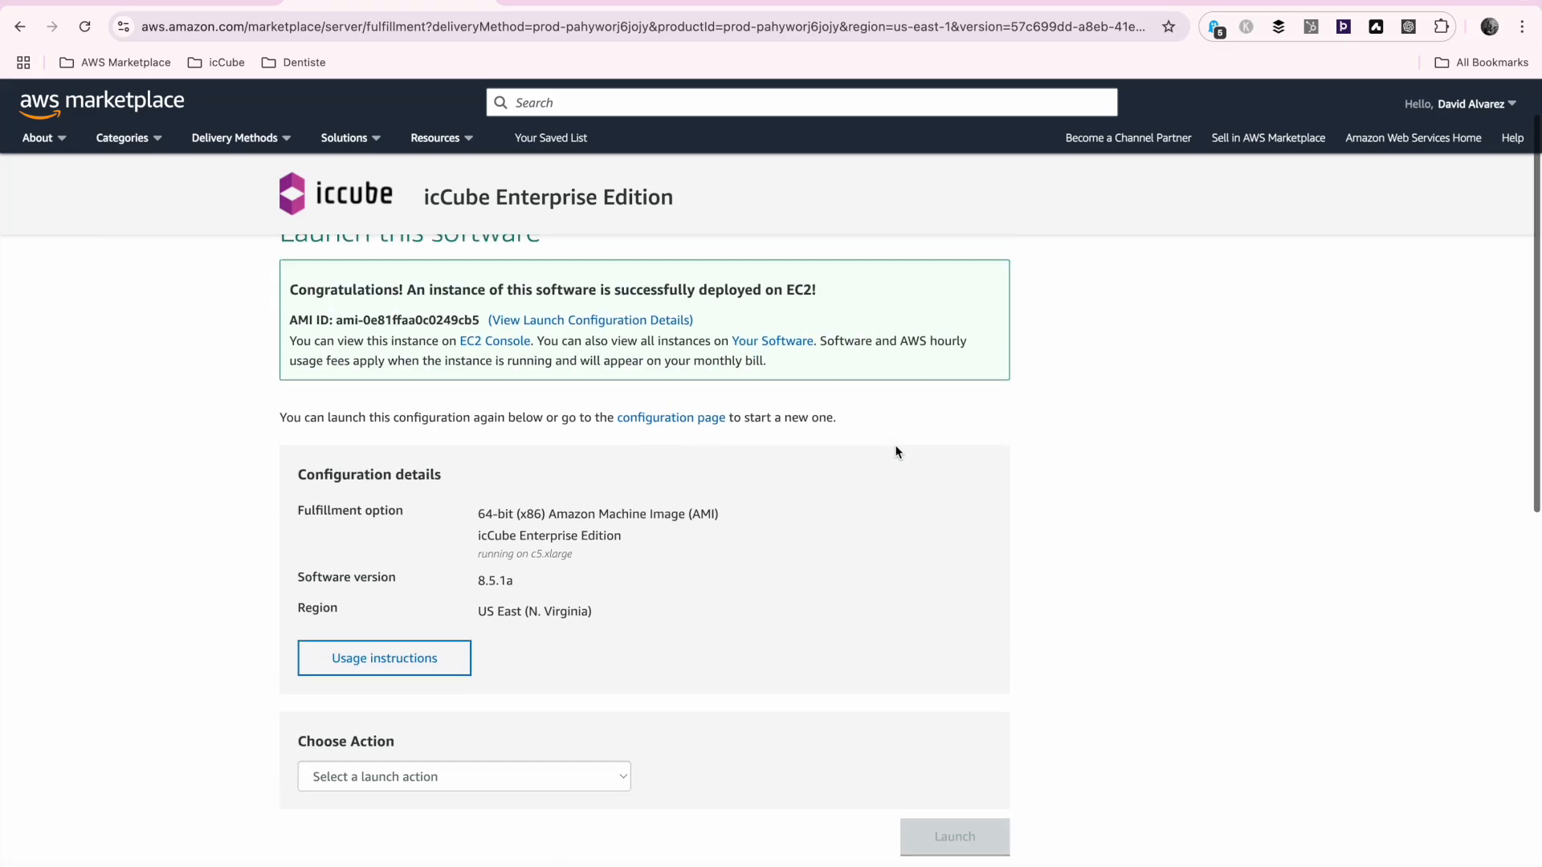
Open the EC2 console from the launch confirmation and keep refreshing the instances list to monitor the new instance's status check
{"action": "left_click", "coordinate": [490, 402]}
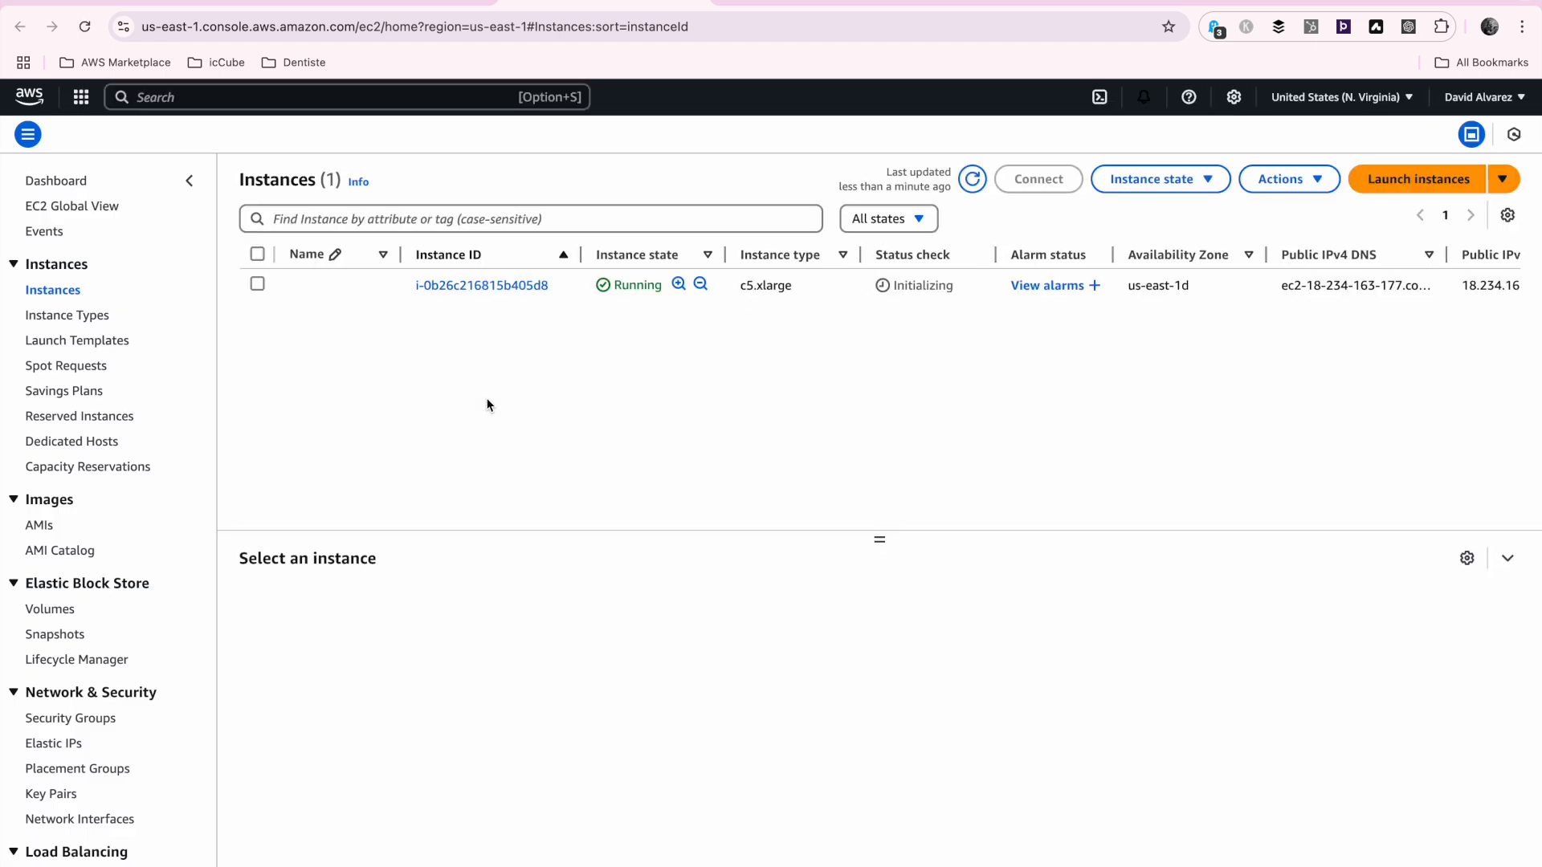
{"action": "left_click", "coordinate": [973, 182]}
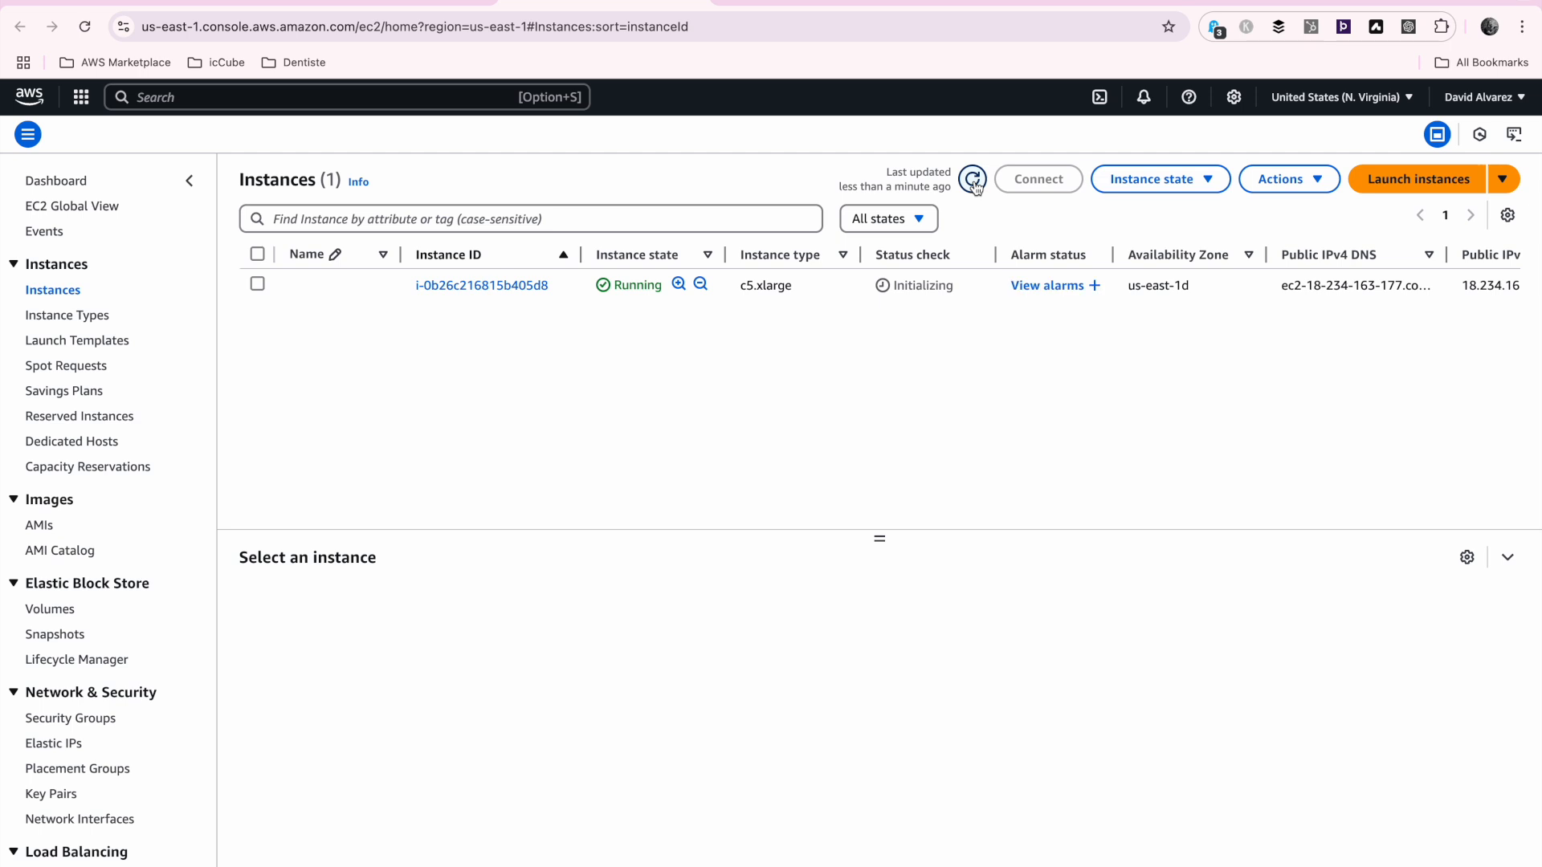
{"action": "left_click", "coordinate": [973, 182]}
{"action": "left_click", "coordinate": [974, 181]}
{"action": "left_click", "coordinate": [974, 182]}
{"action": "left_click", "coordinate": [973, 181]}
{"action": "left_click", "coordinate": [972, 188]}
{"action": "left_click", "coordinate": [972, 188]}
{"action": "left_click", "coordinate": [971, 187]}
{"action": "left_click", "coordinate": [971, 187]}
{"action": "left_click", "coordinate": [971, 187]}
{"action": "left_click", "coordinate": [971, 186]}
{"action": "left_click", "coordinate": [972, 182]}
{"action": "left_click", "coordinate": [970, 185]}
{"action": "left_click", "coordinate": [970, 185]}
Open the instance's details, follow its public IPv4 DNS address, and load that address over http on port 8282
{"action": "left_click", "coordinate": [455, 286]}
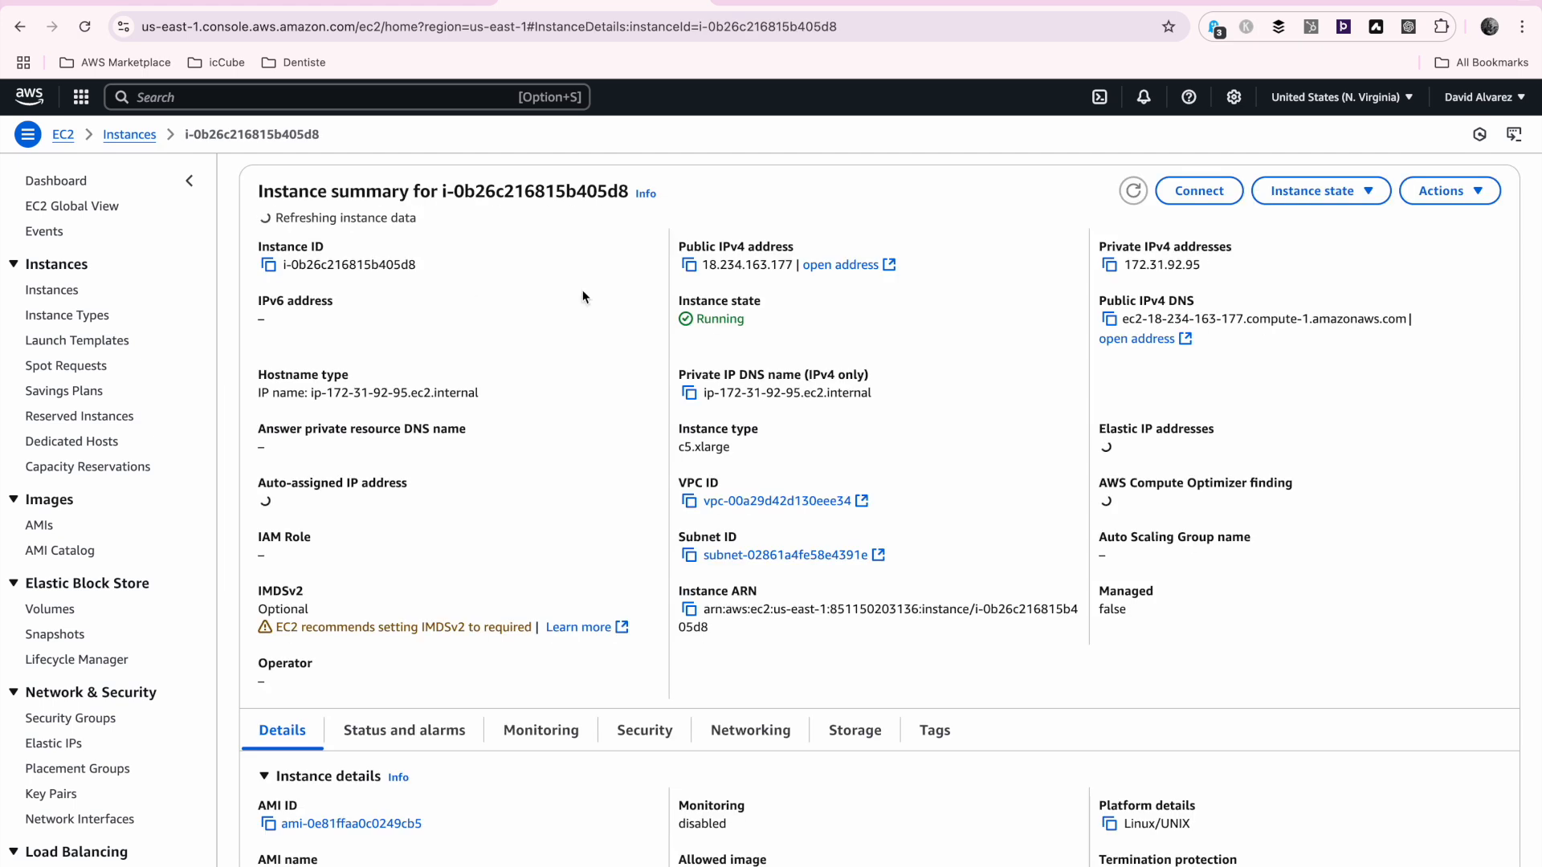
{"action": "left_click", "coordinate": [1139, 340]}
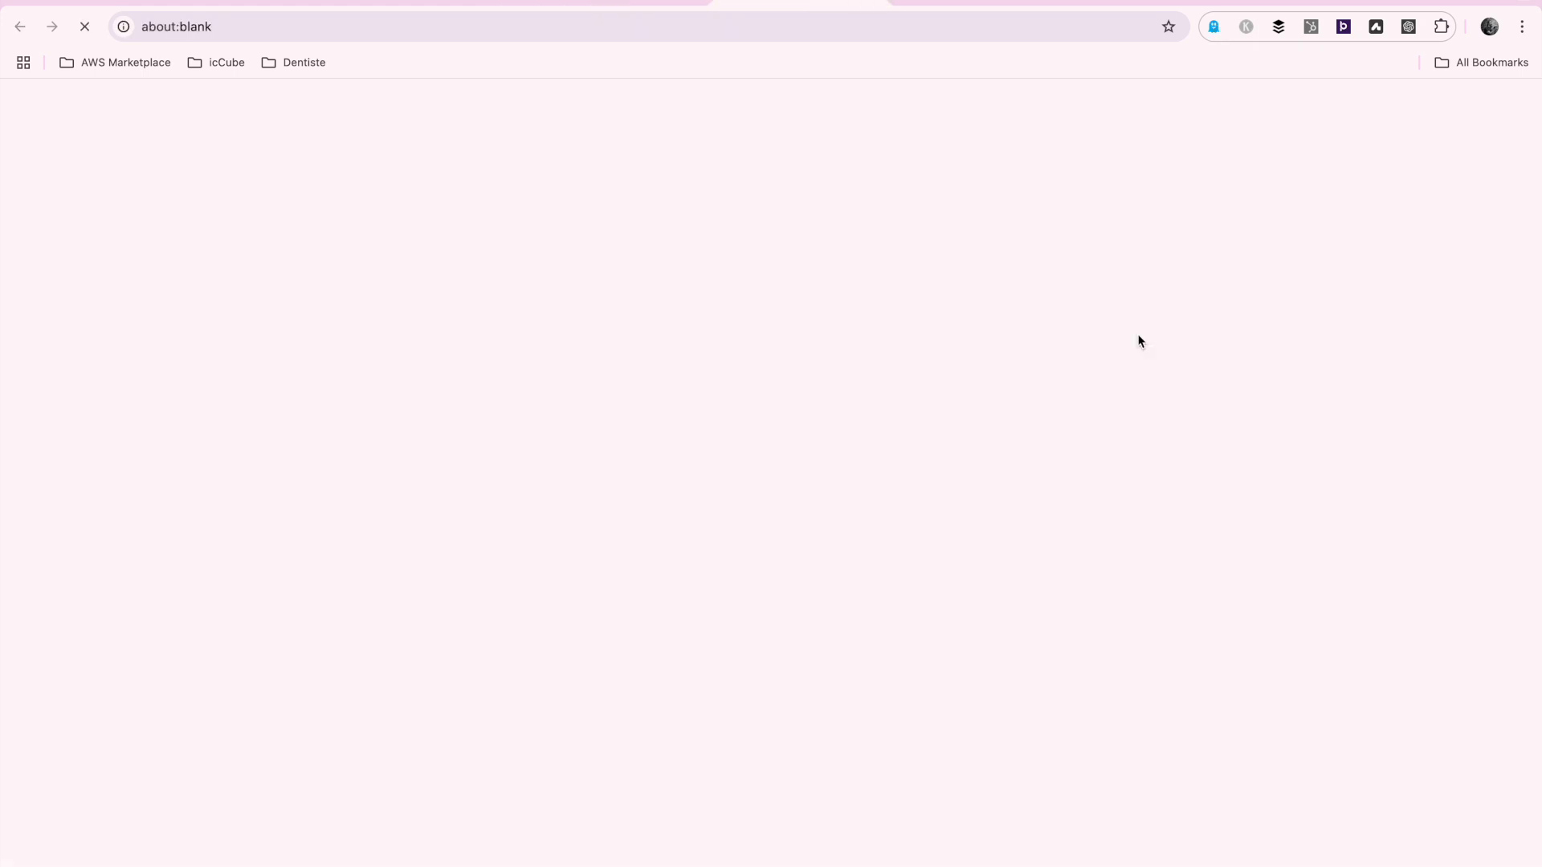
{"action": "left_click", "coordinate": [384, 30]}
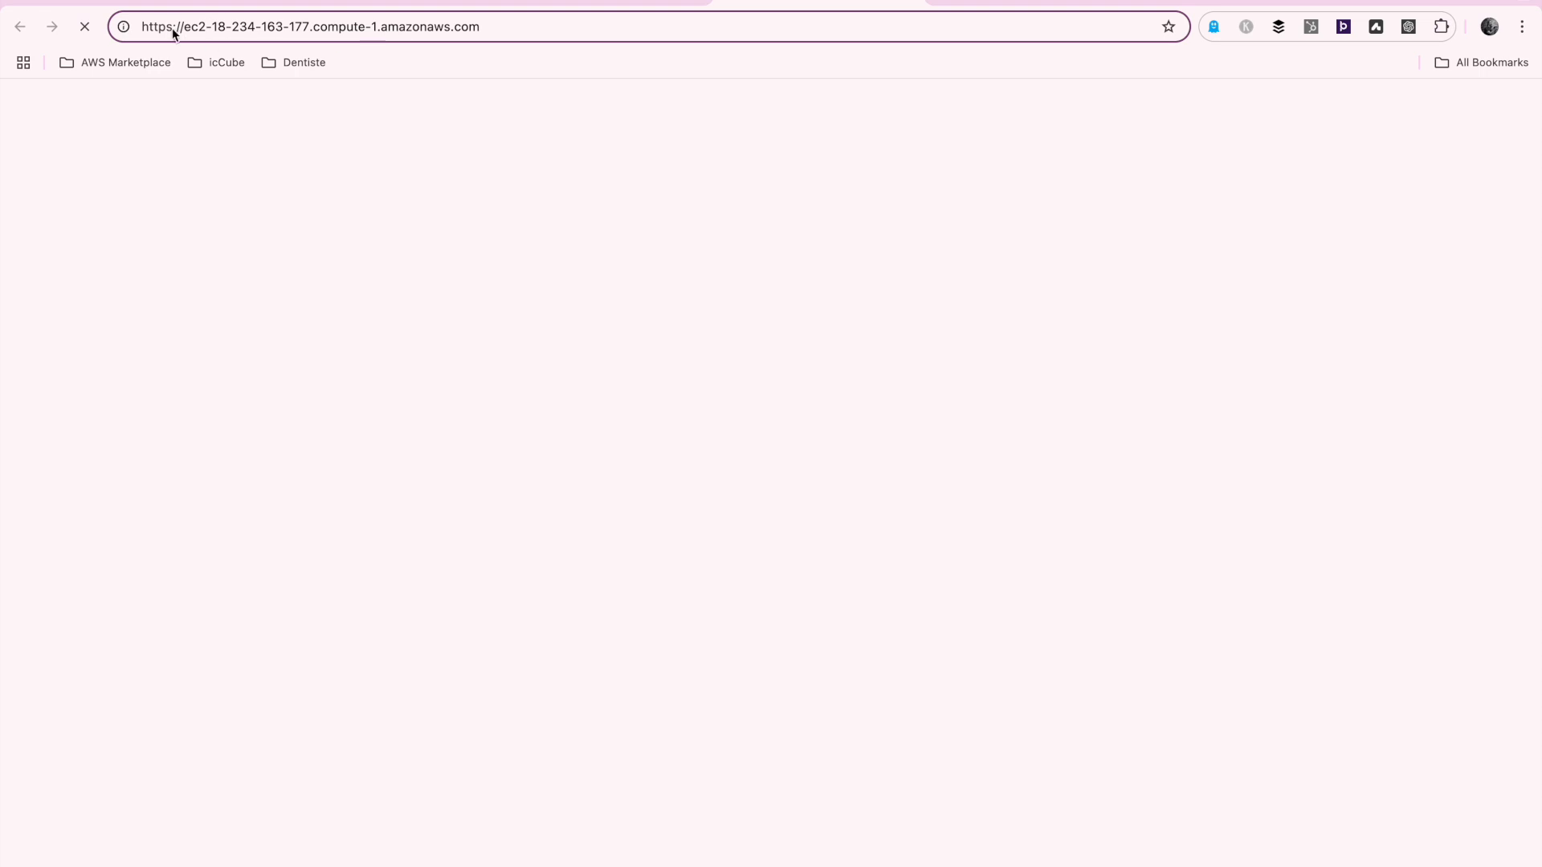
{"action": "key", "text": "BackSpace"}
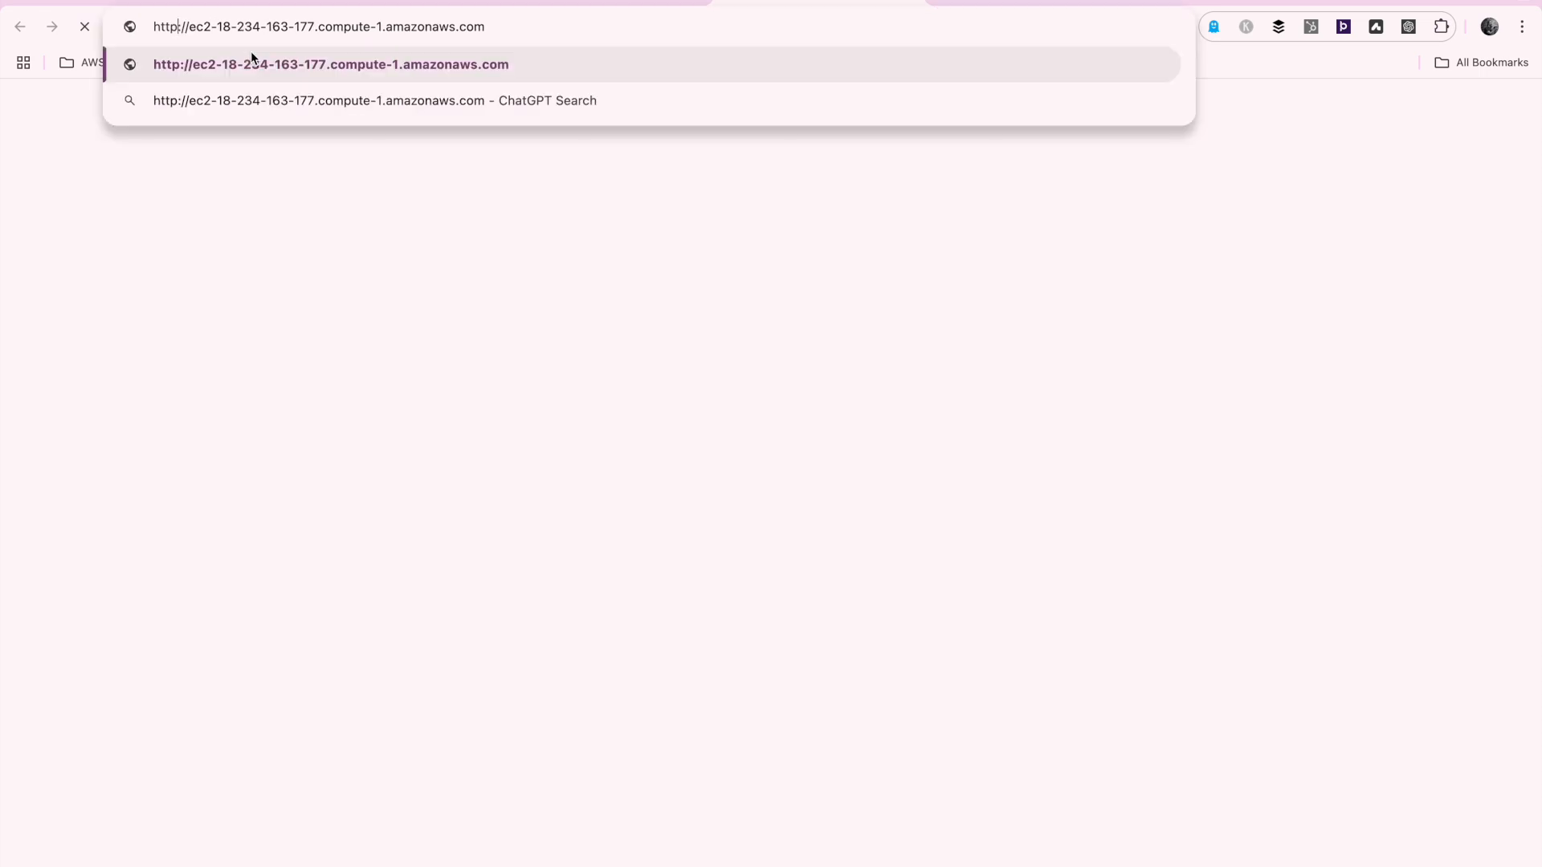
{"action": "type", "text": ":8282"}
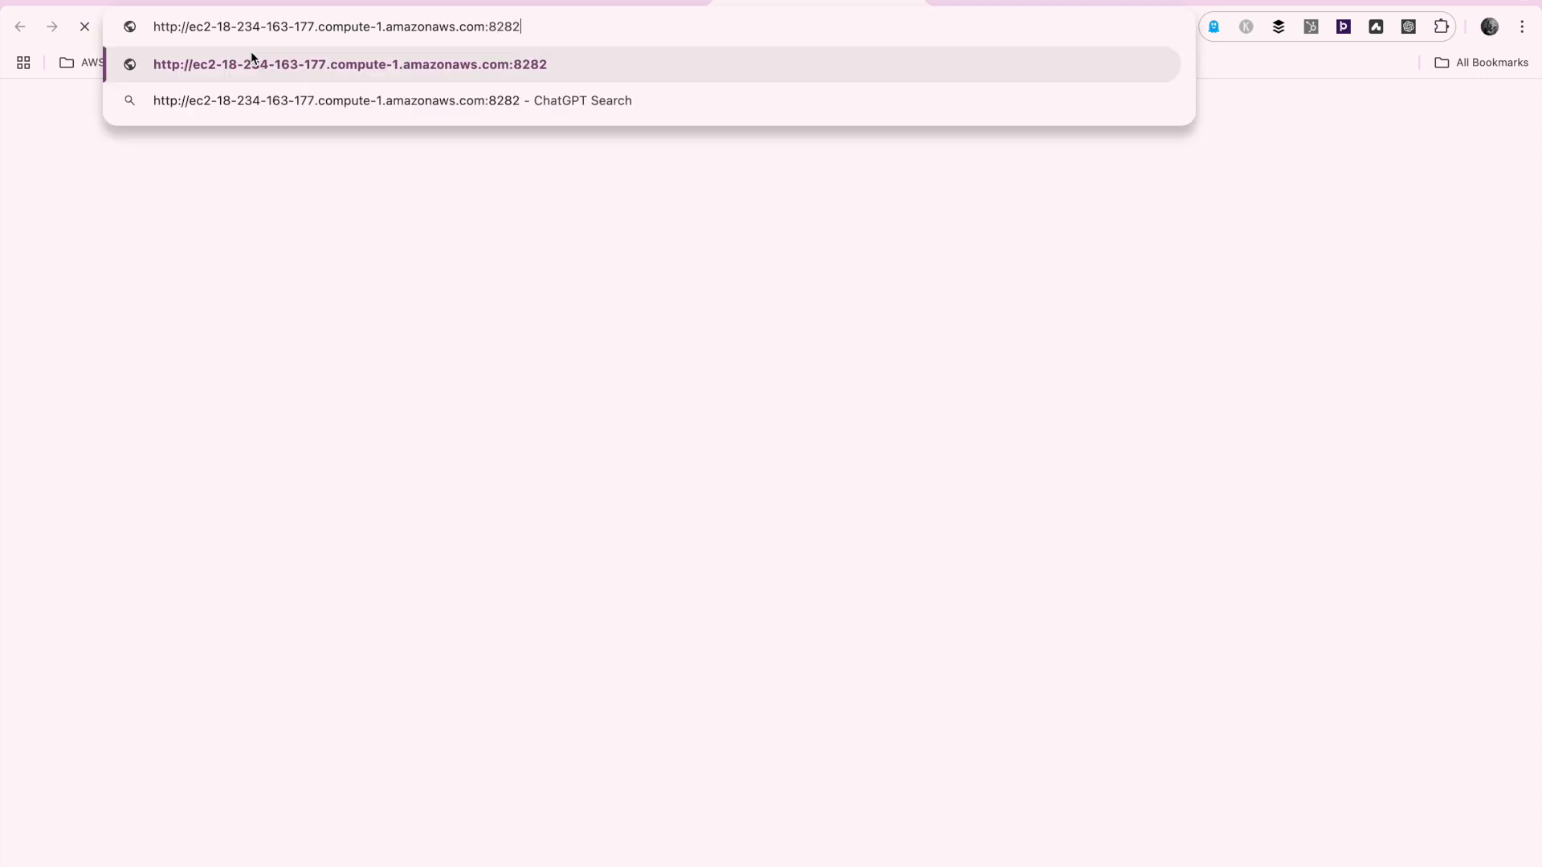
{"action": "key", "text": "Return"}
Sign in to icCube as admin with the account password, dismiss the password warning, and decline saving the password
{"action": "type", "text": "admin"}
{"action": "key", "text": "Tab"}
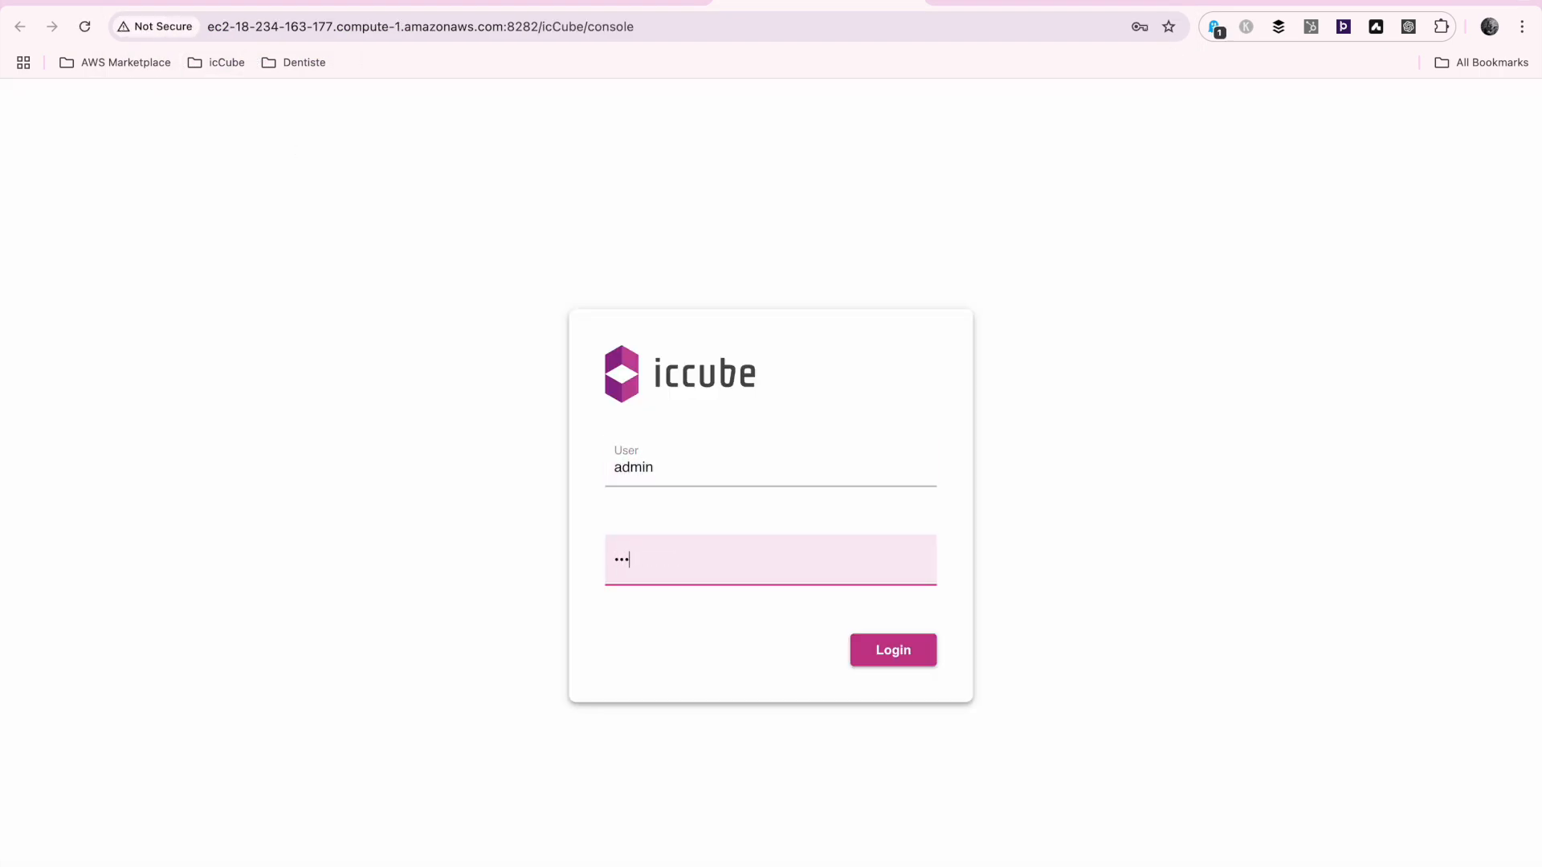
{"action": "key", "text": "Return"}
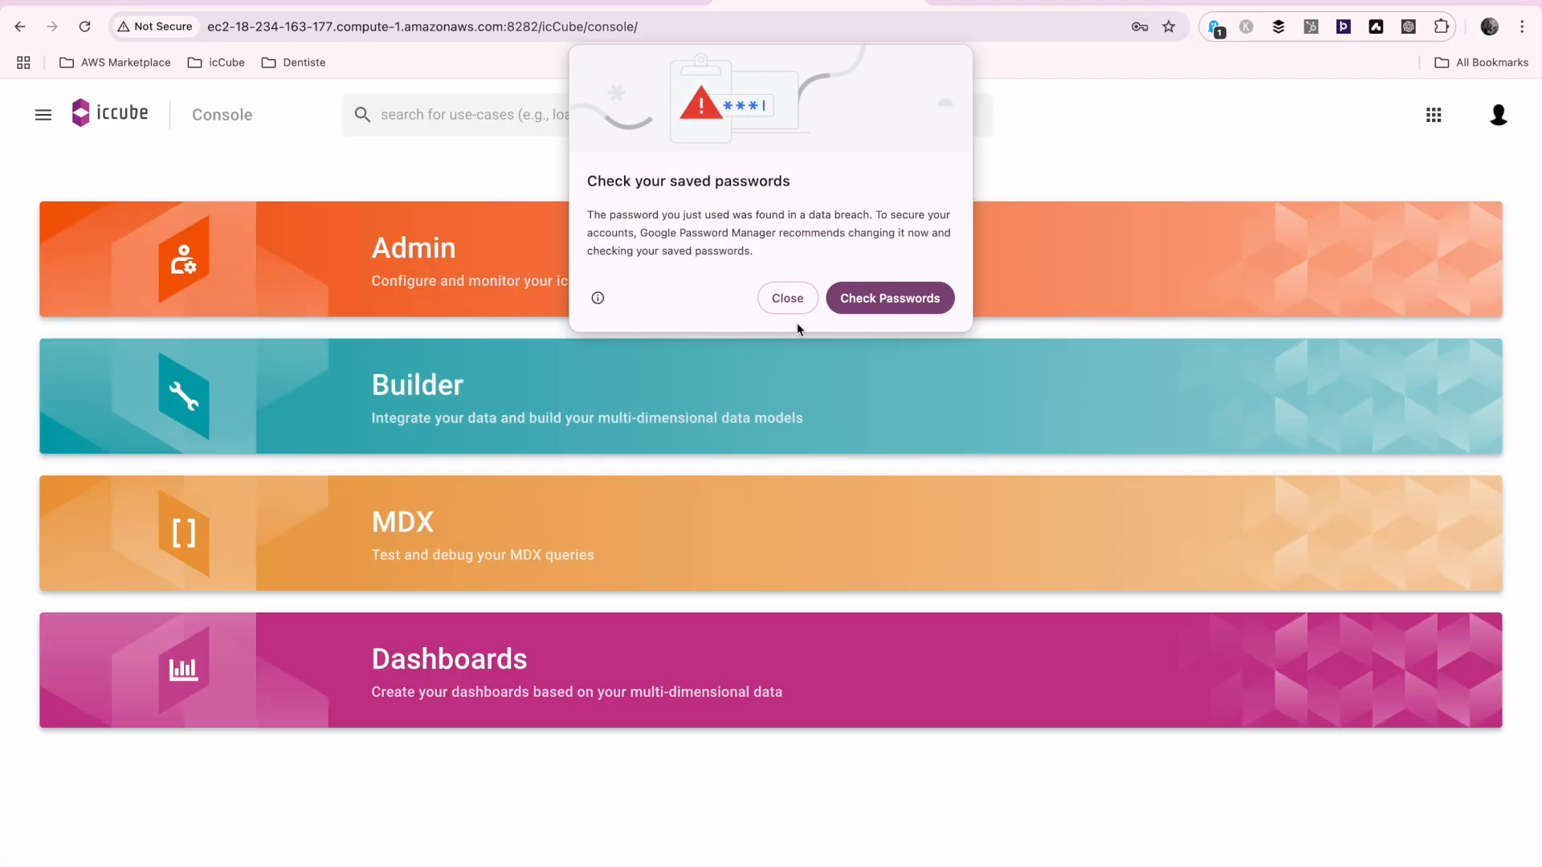
{"action": "left_click", "coordinate": [788, 299]}
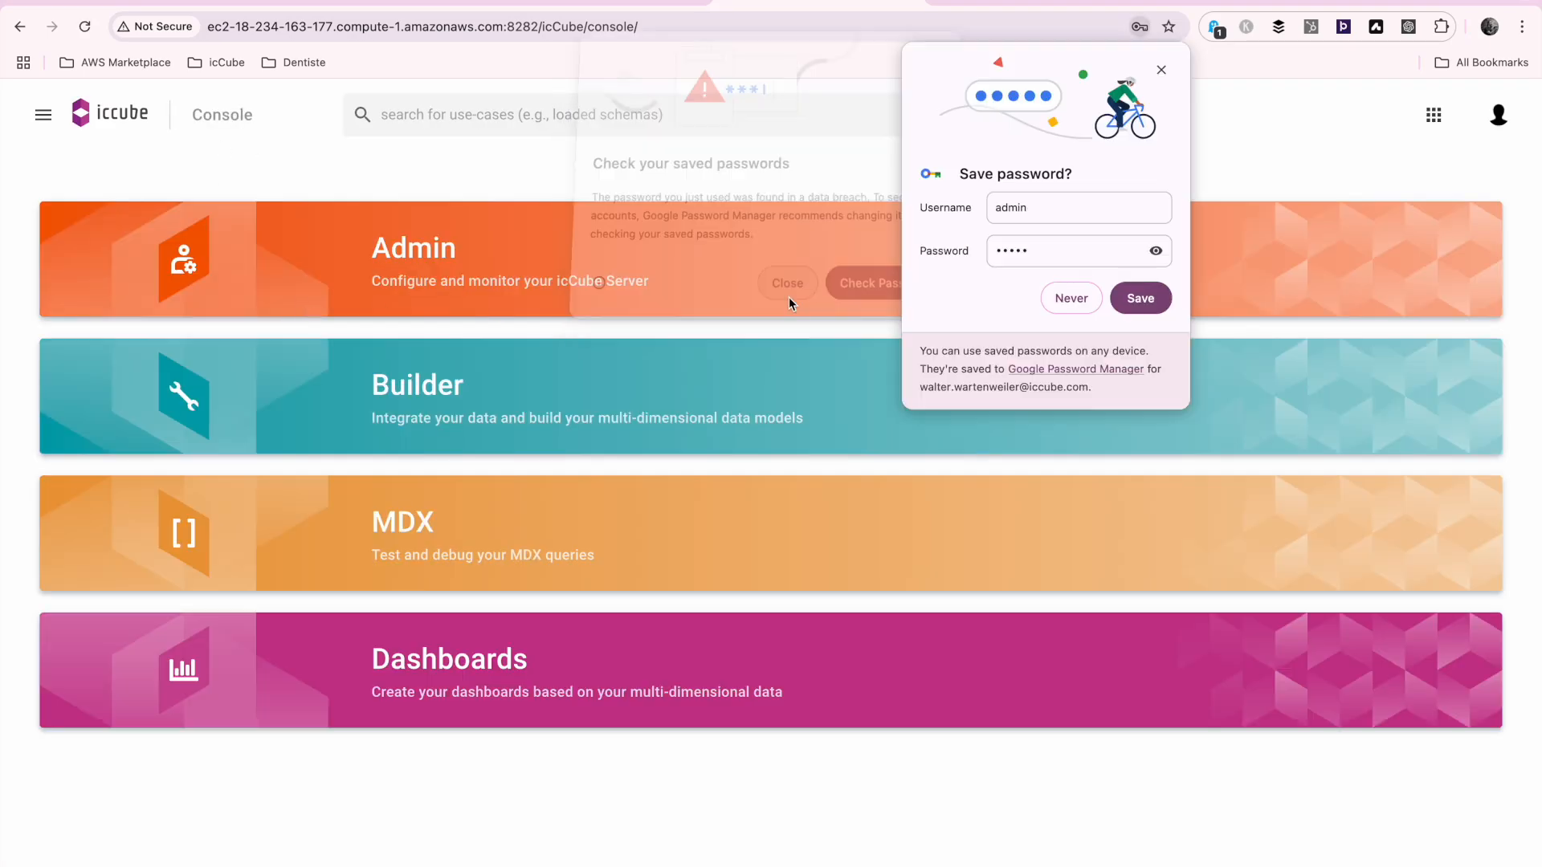
{"action": "left_click", "coordinate": [1074, 301]}
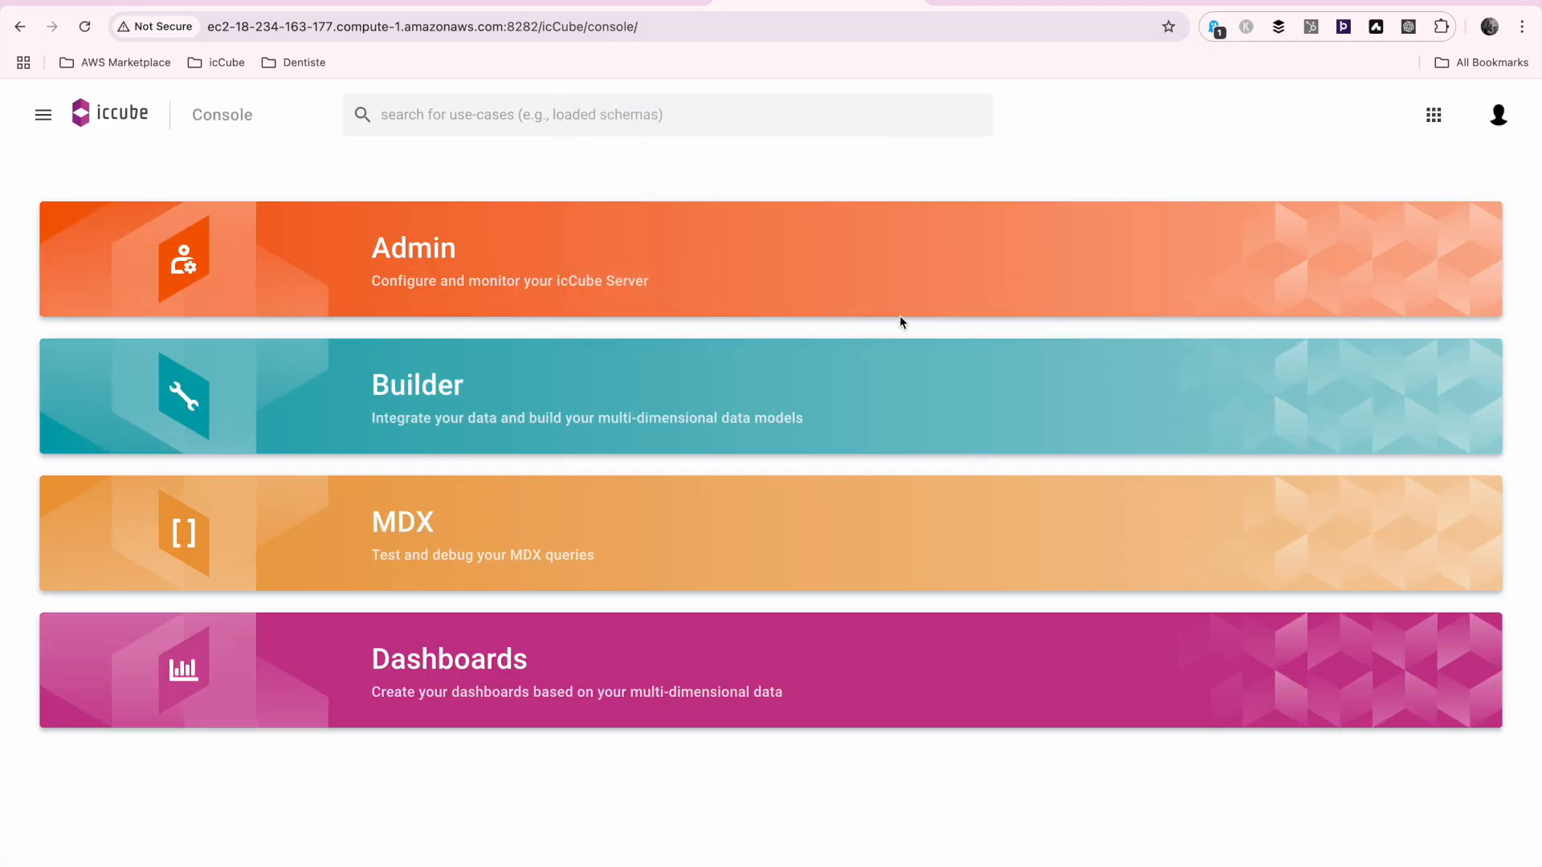
Open the File System Root repository under Docs in the Admin area
{"action": "left_click", "coordinate": [727, 246]}
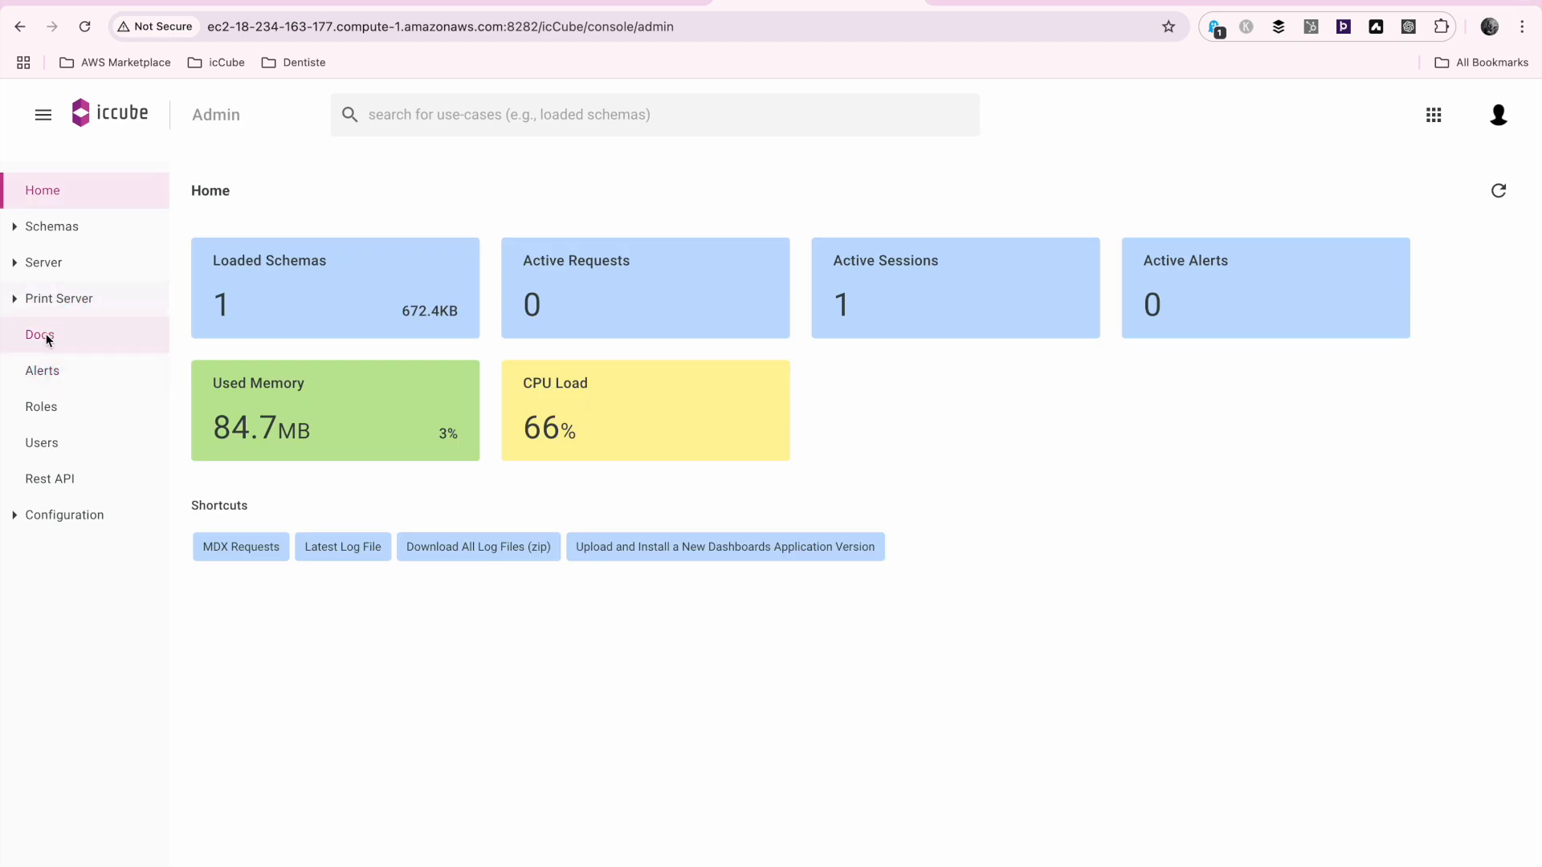
{"action": "left_click", "coordinate": [45, 336]}
{"action": "left_click", "coordinate": [423, 293]}
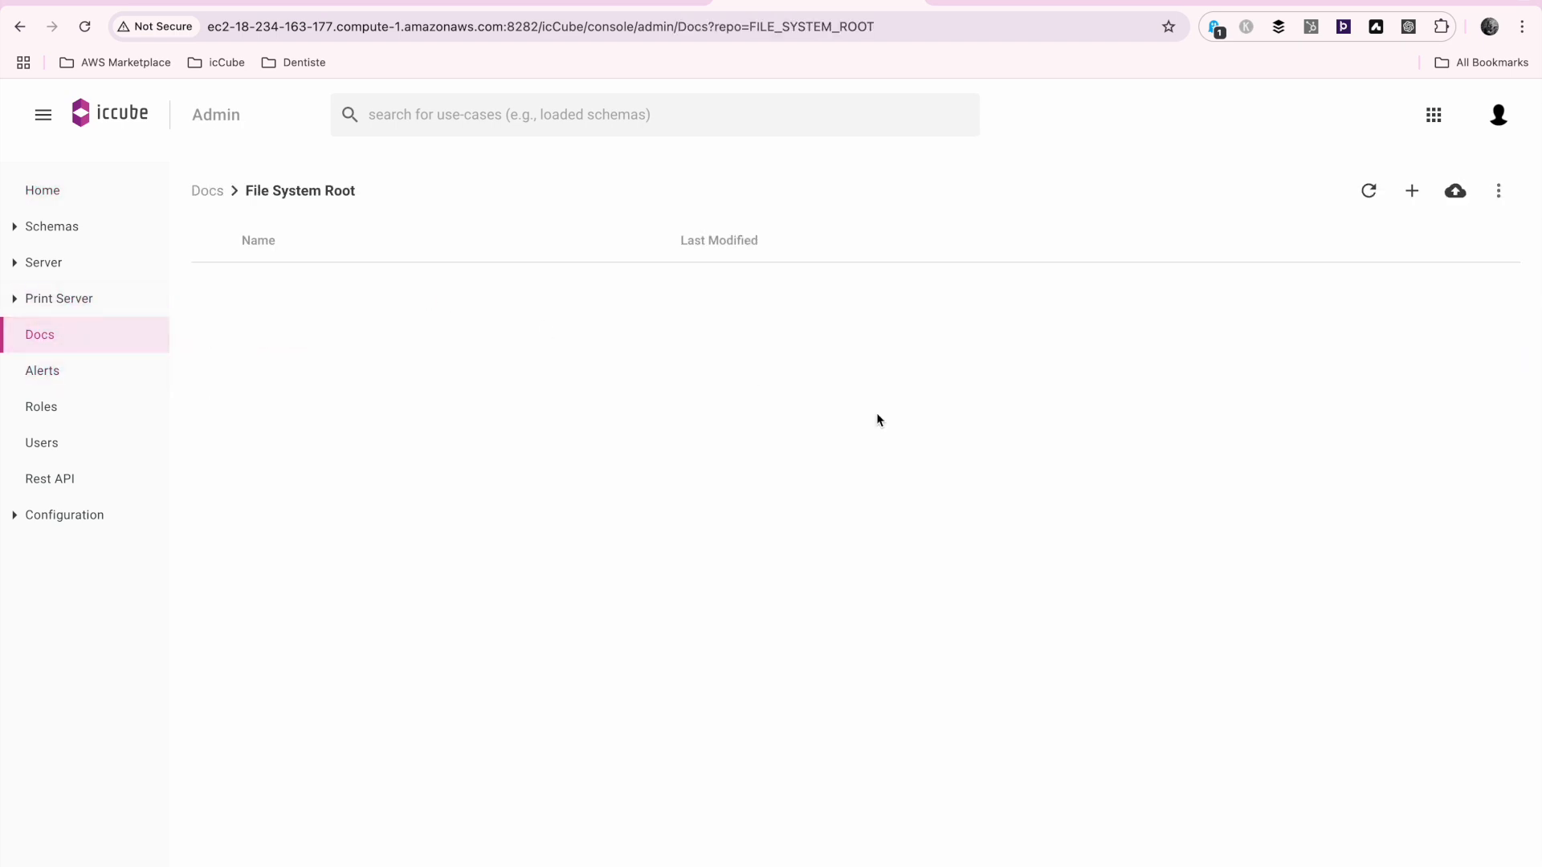
Create a folder named Movies in File System Root and open it
{"action": "left_click", "coordinate": [1415, 193]}
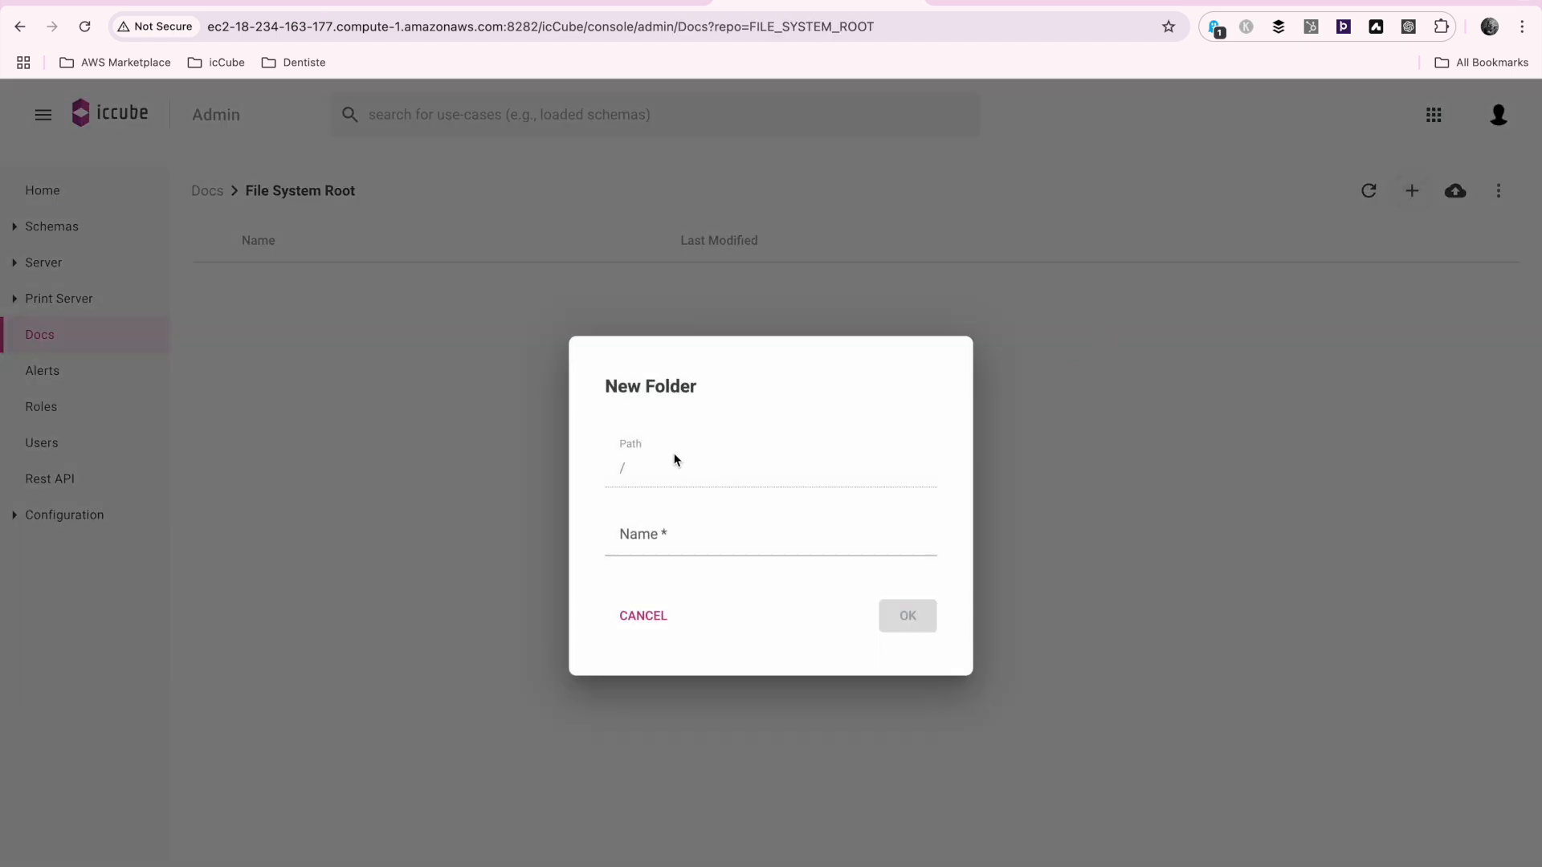
{"action": "left_click", "coordinate": [678, 537]}
{"action": "type", "text": "Movies"}
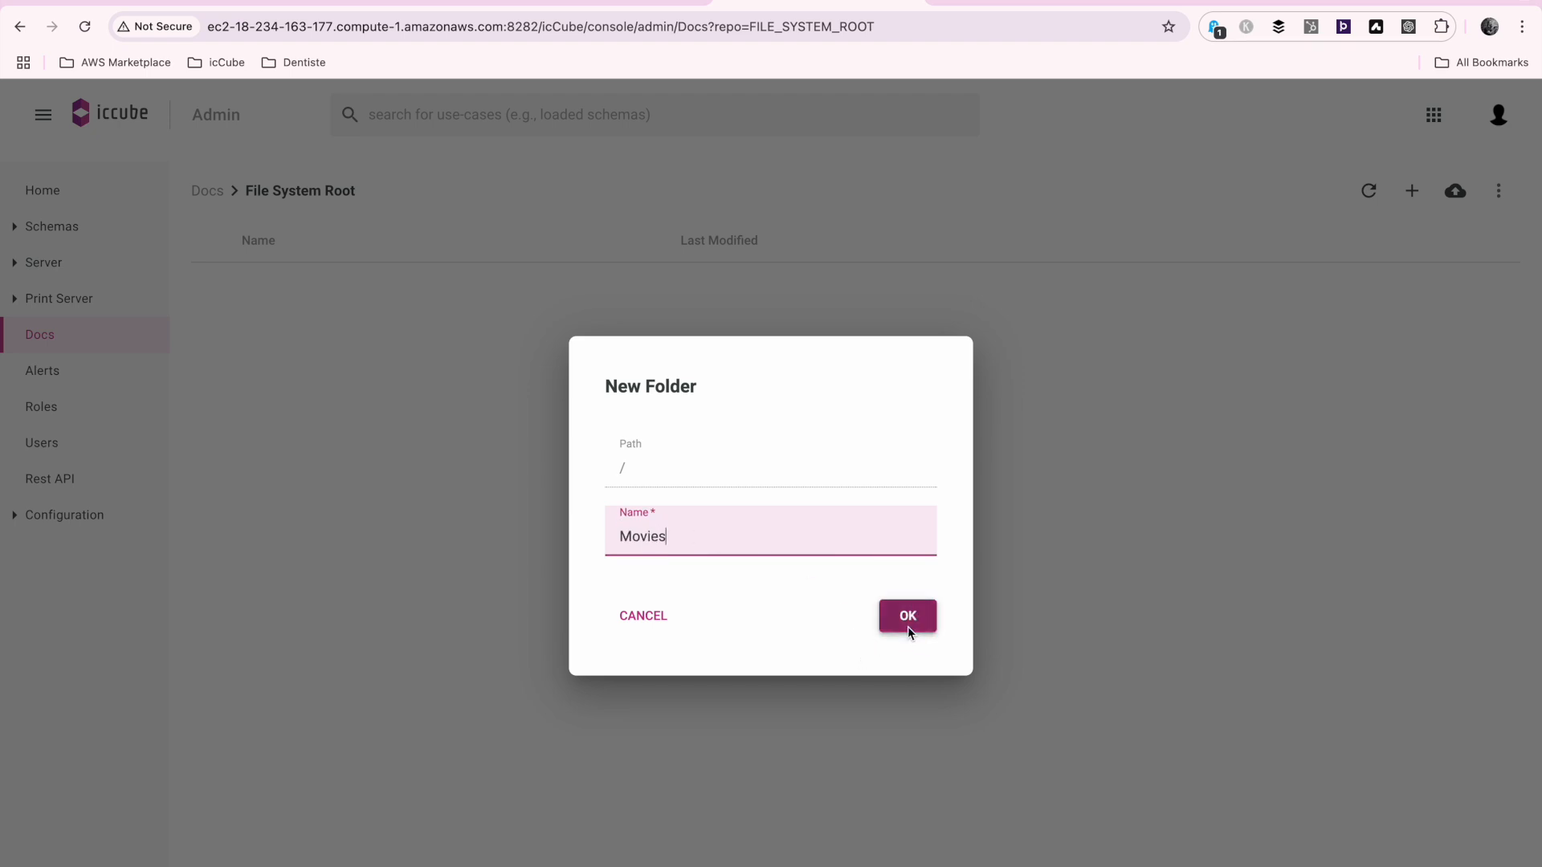
{"action": "left_click", "coordinate": [908, 626]}
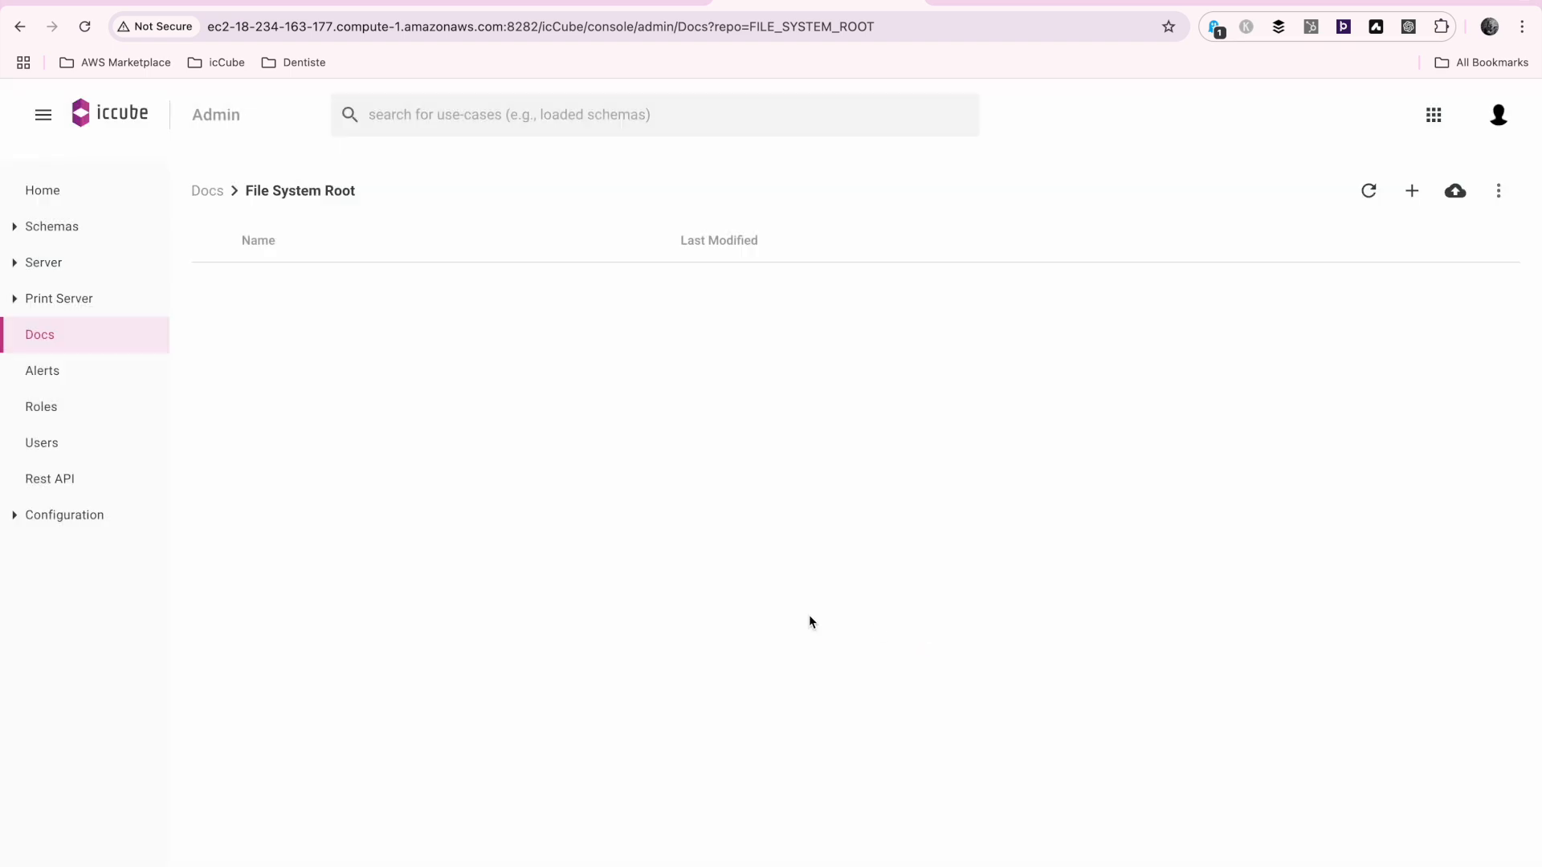
{"action": "left_click", "coordinate": [278, 287]}
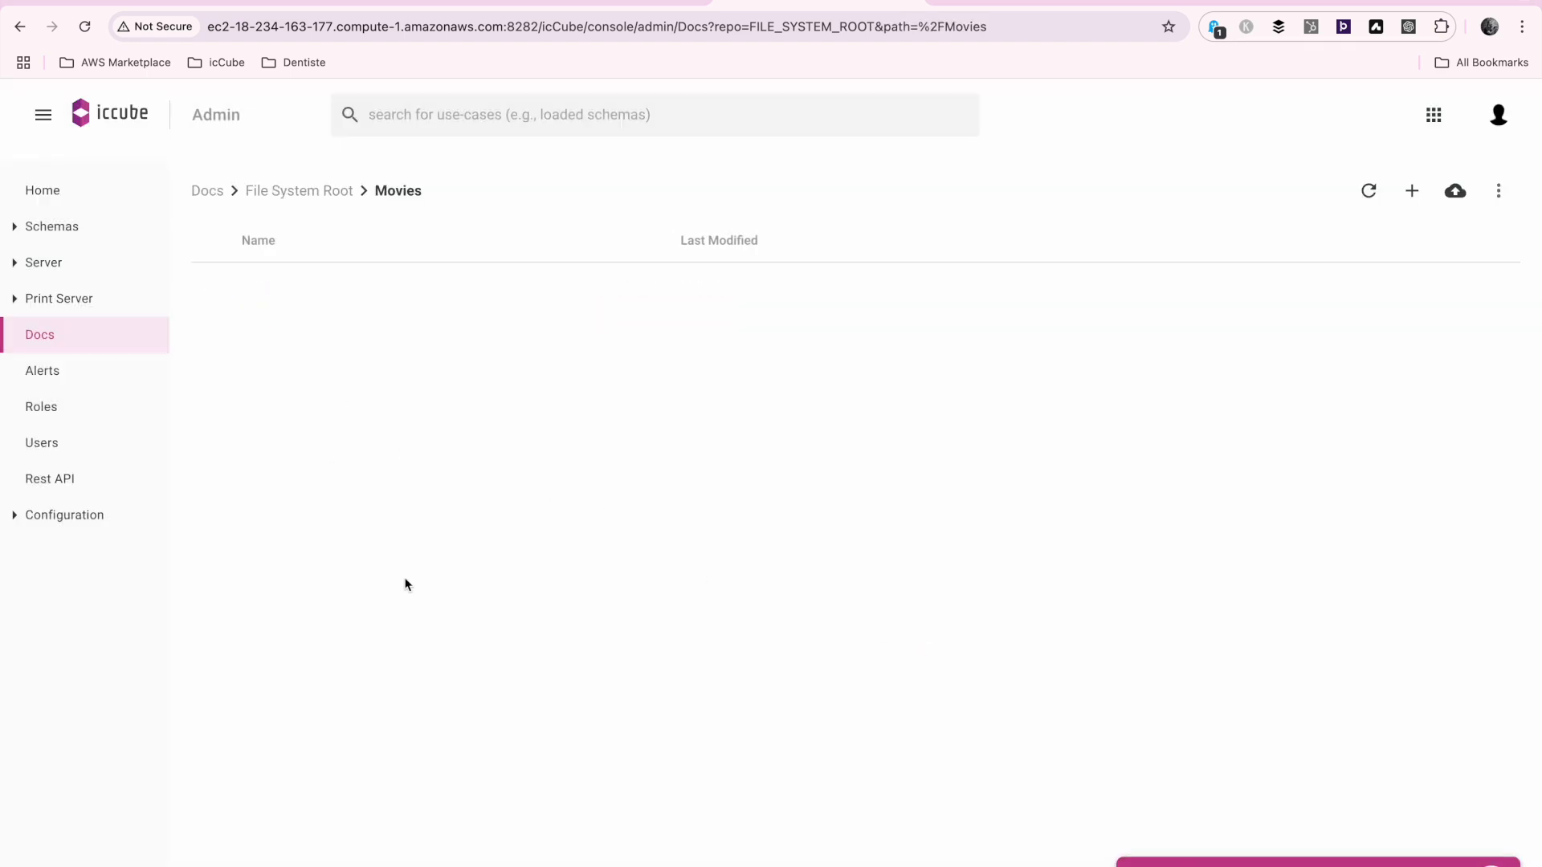
Upload netflix_titles.csv from the local AWS demo folder in Finder into the icCube Movies folder
{"action": "key", "text": "super+Tab"}
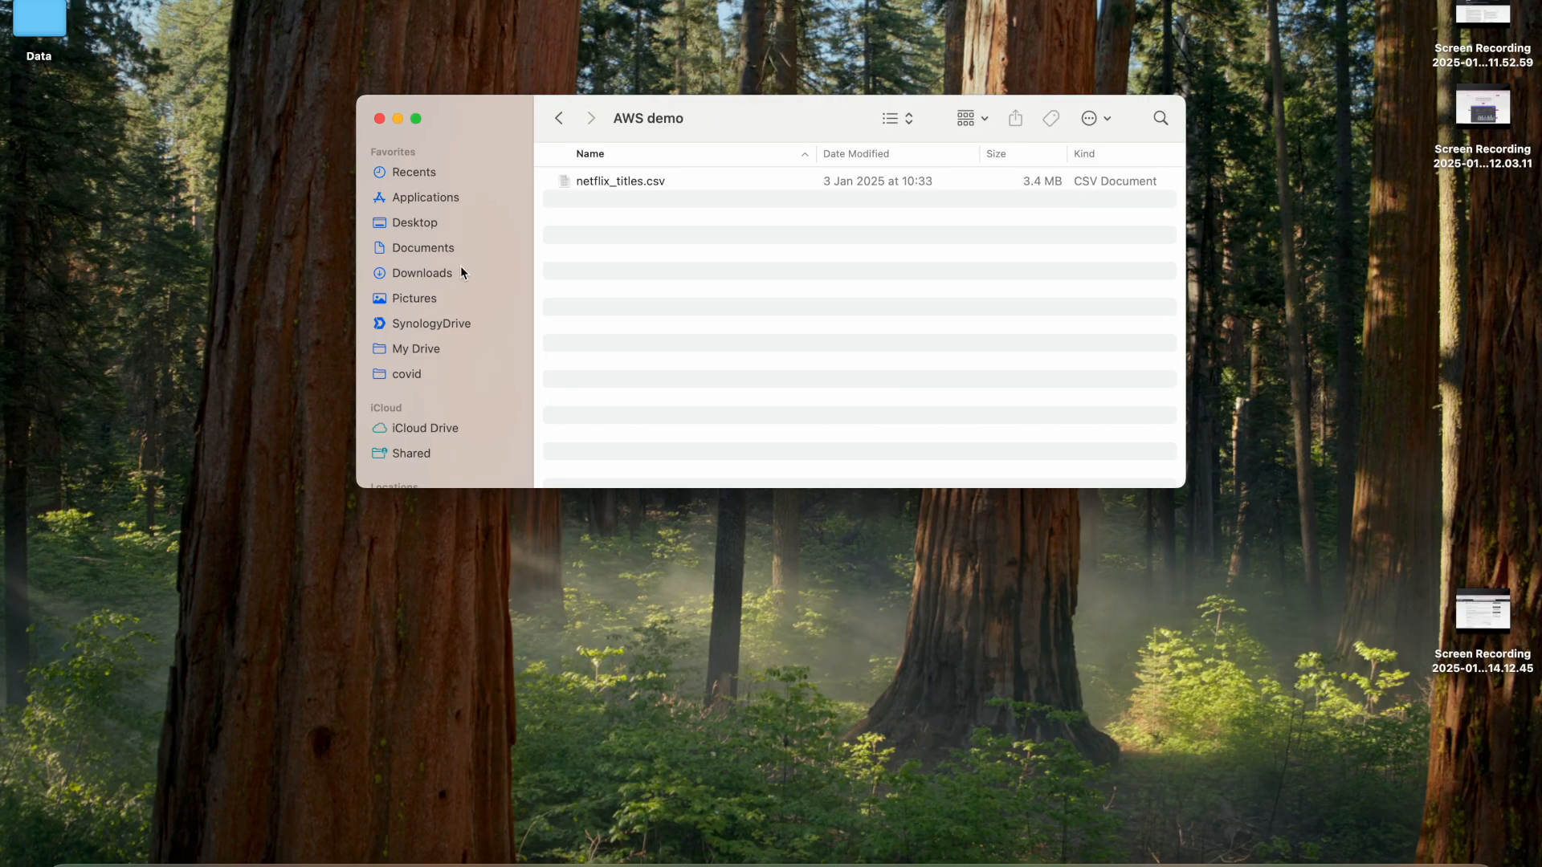
{"action": "left_click", "coordinate": [622, 185]}
{"action": "key", "text": "super+Tab"}
{"action": "left_click_drag", "start_coordinate": [620, 207], "coordinate": [641, 475]}
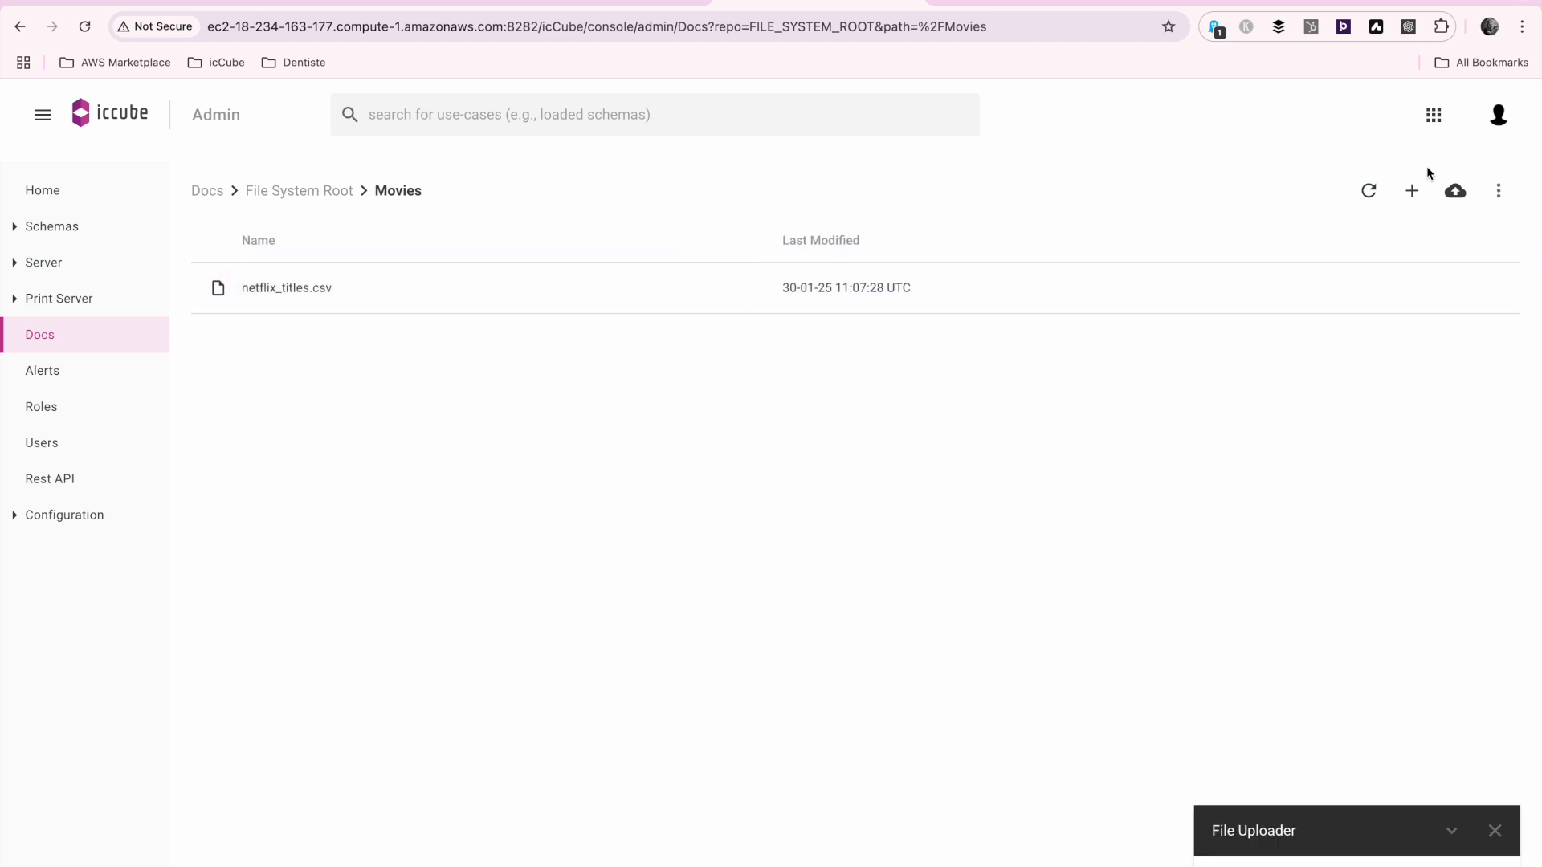
Switch to the Builder and create a new schema named Movies in the group Demo
{"action": "left_click", "coordinate": [1435, 119]}
{"action": "left_click", "coordinate": [1383, 219]}
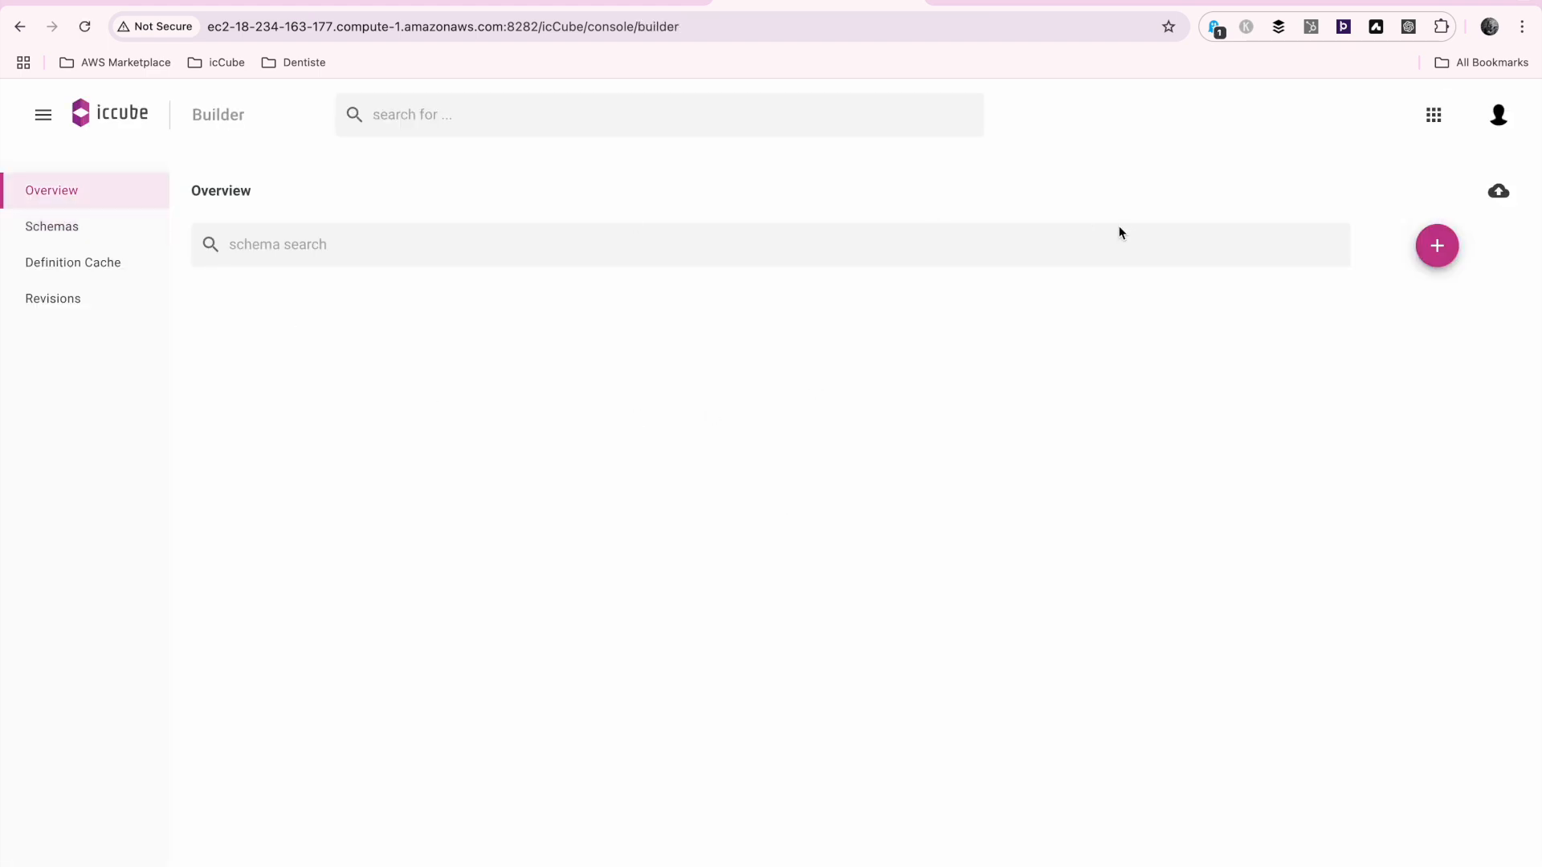
{"action": "left_click", "coordinate": [1437, 245]}
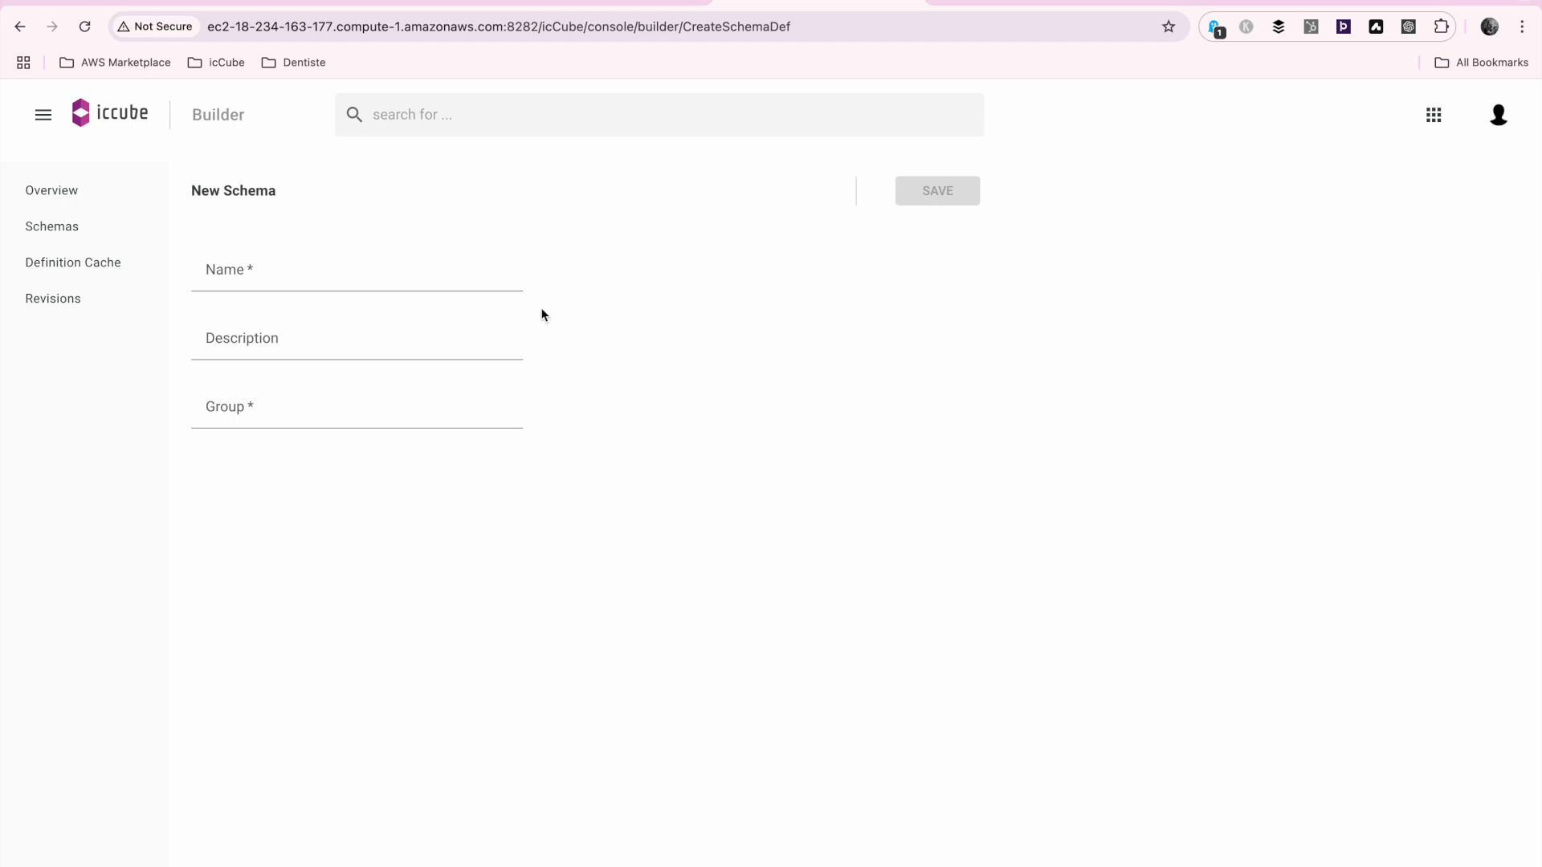
{"action": "left_click", "coordinate": [283, 259]}
{"action": "type", "text": "Movies"}
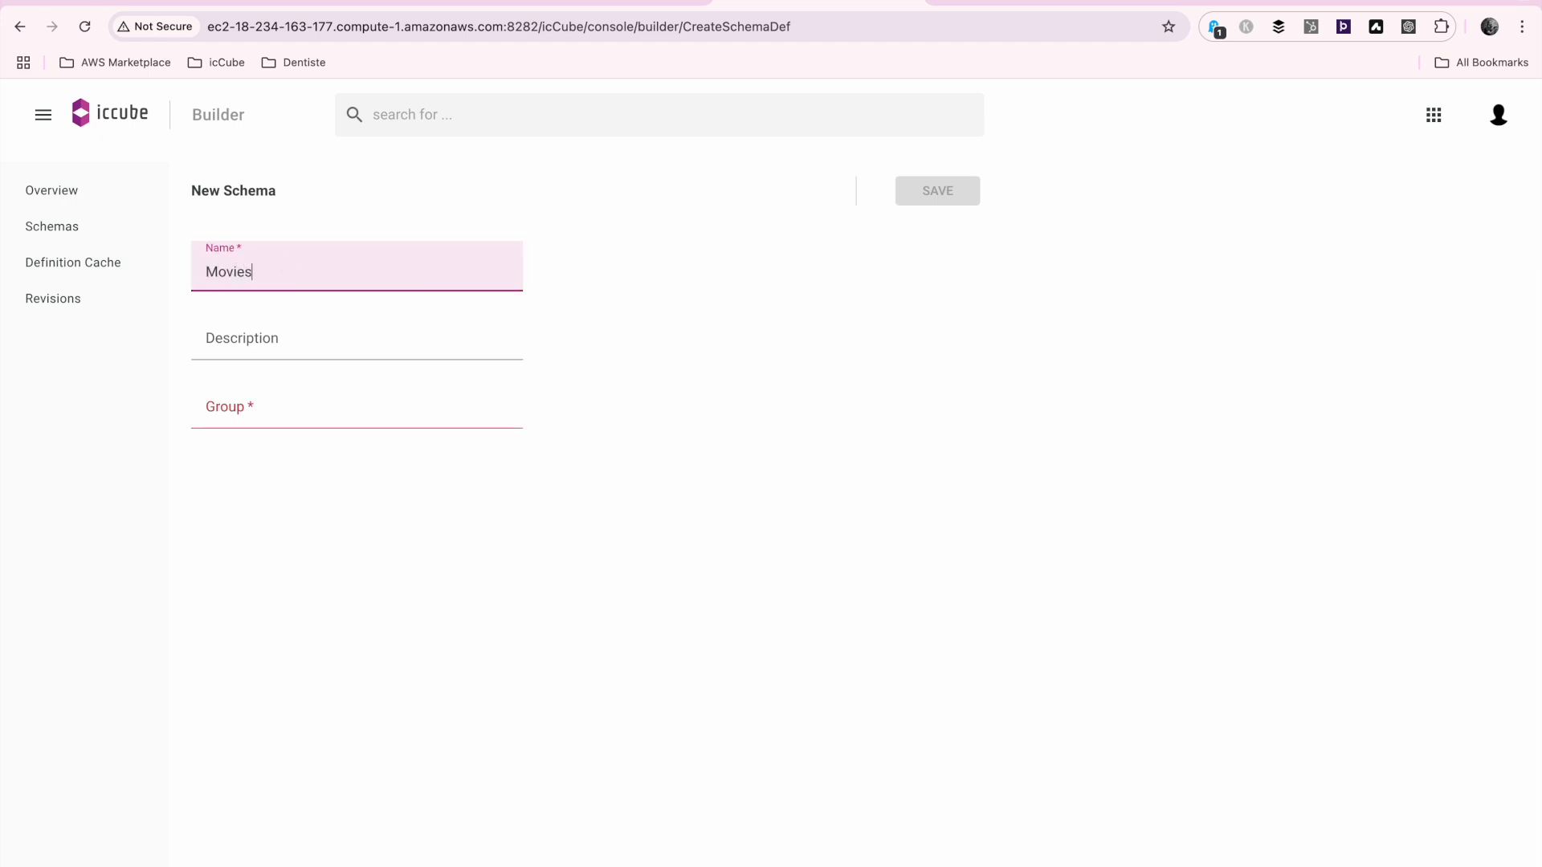
{"action": "key", "text": "Tab"}
{"action": "key", "text": "Tab"}
{"action": "type", "text": "Demo"}
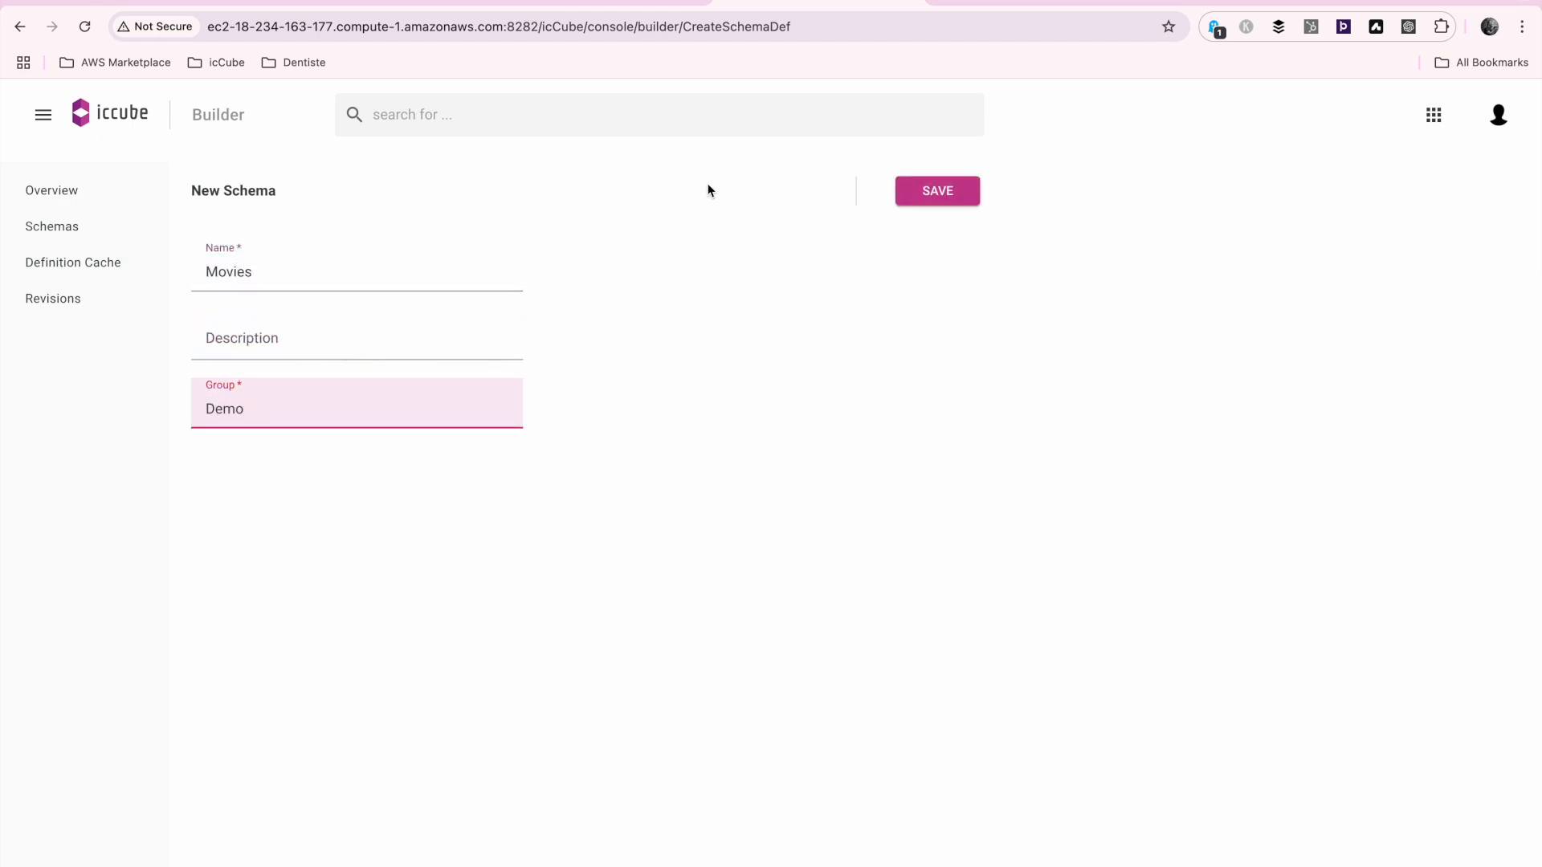
{"action": "left_click", "coordinate": [918, 199]}
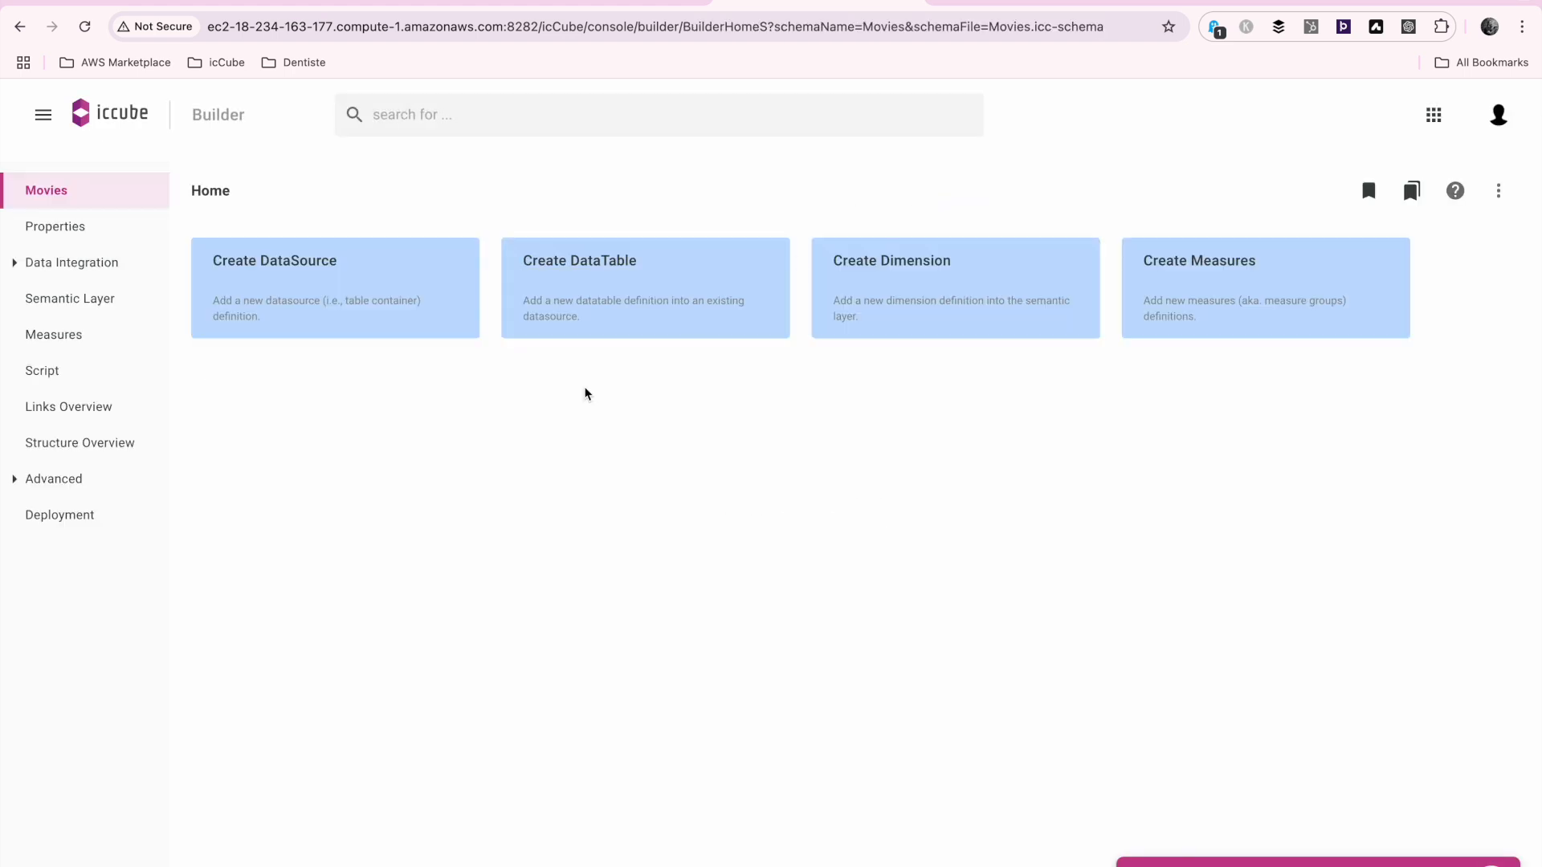
Start a new data source of type Excel Files (CSV) in the Movies schema and name it Movies
{"action": "left_click", "coordinate": [42, 261]}
{"action": "left_click", "coordinate": [78, 297]}
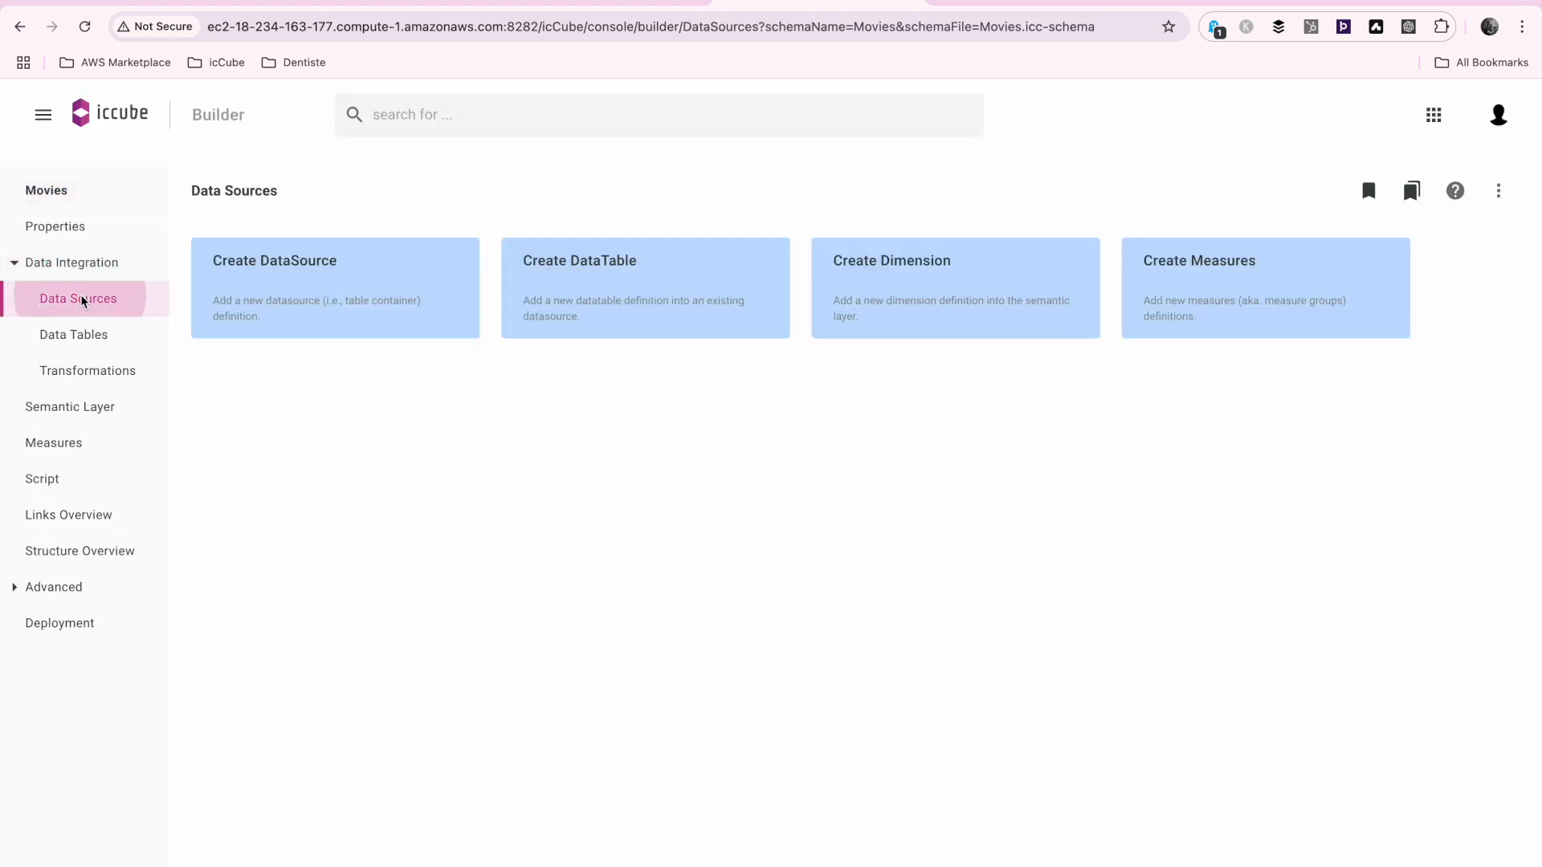
{"action": "left_click", "coordinate": [1437, 321]}
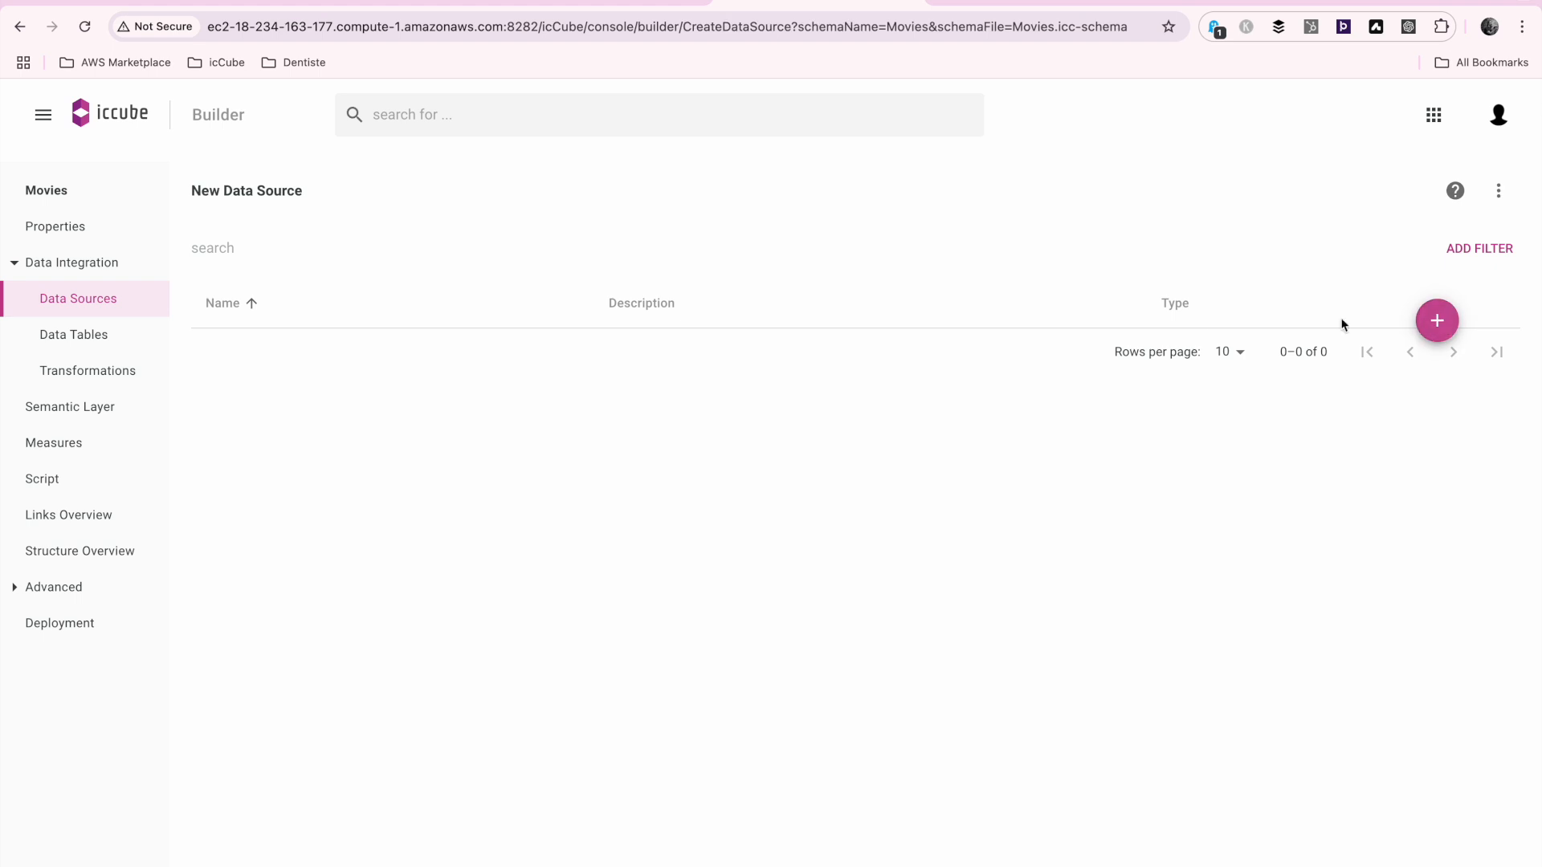
{"action": "double_click", "coordinate": [434, 441]}
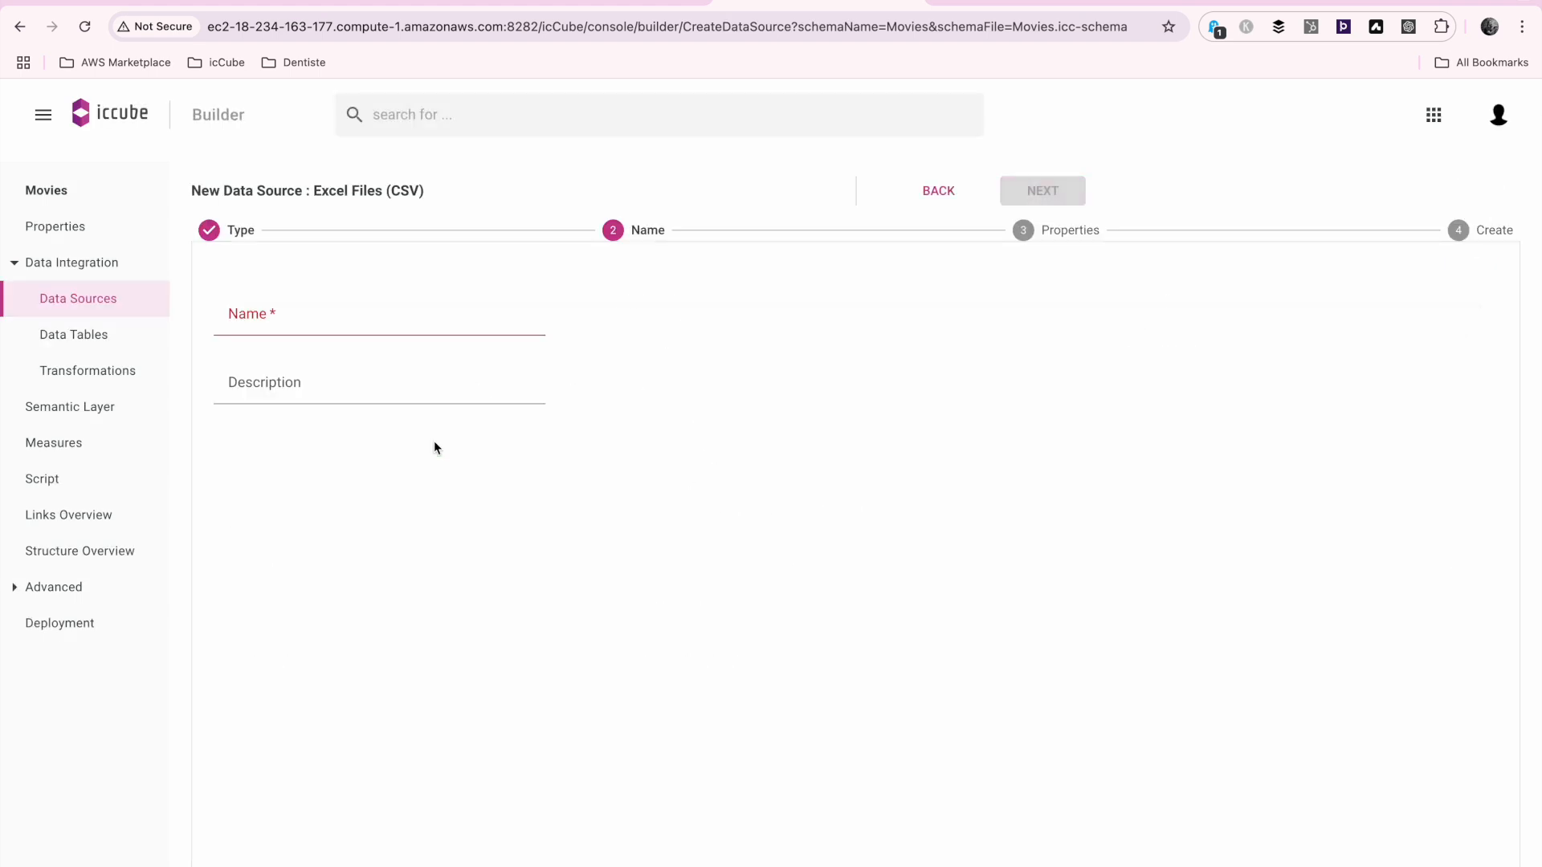
{"action": "left_click", "coordinate": [447, 330]}
{"action": "type", "text": "Movies"}
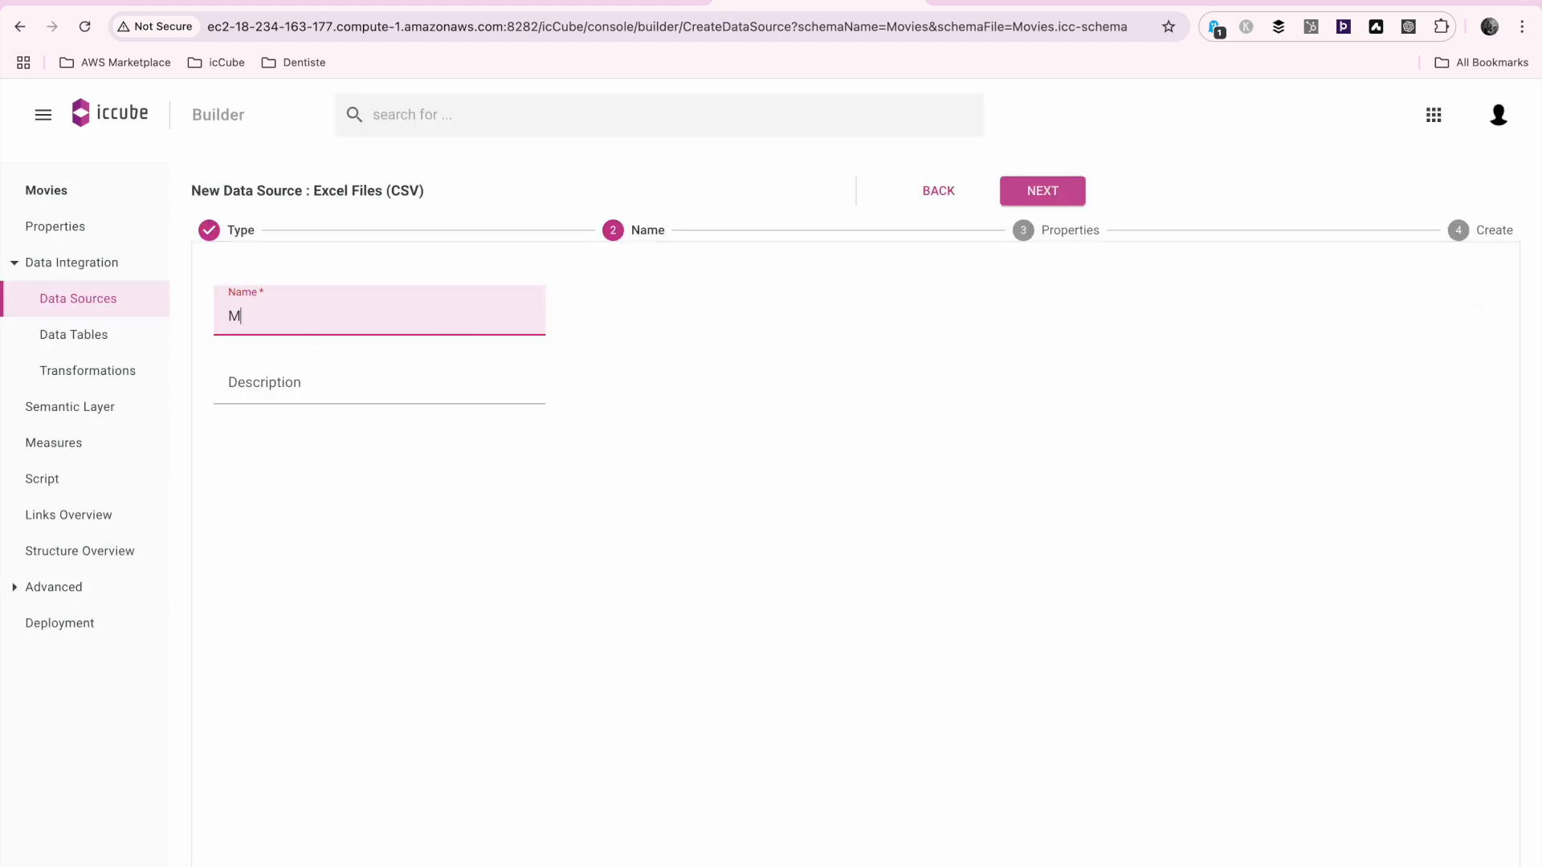
{"action": "left_click", "coordinate": [1084, 191]}
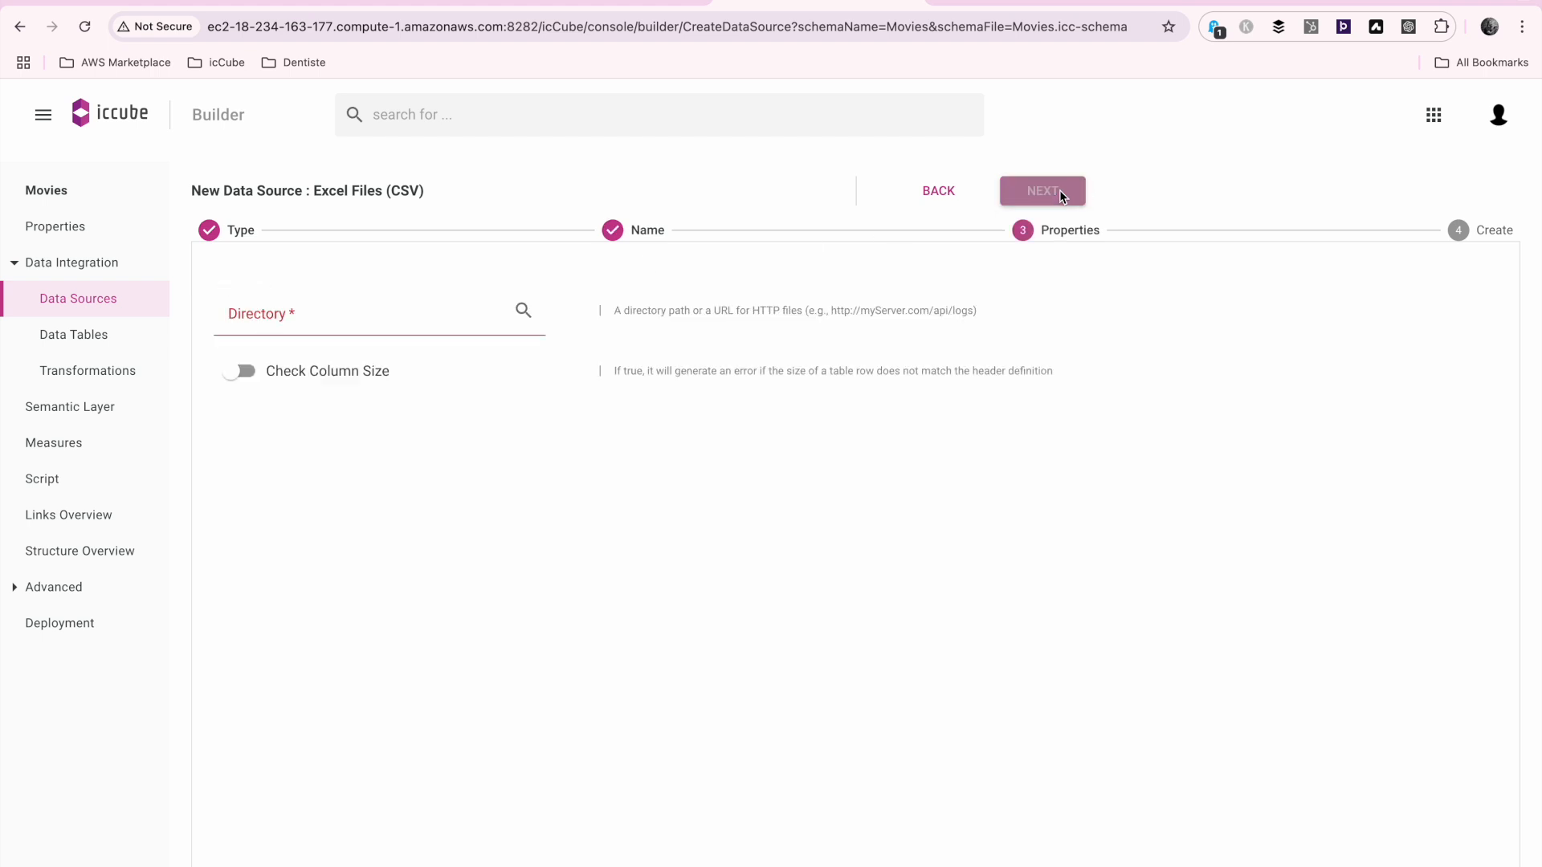
Set the data source's directory to the Movies folder
{"action": "left_click", "coordinate": [522, 312]}
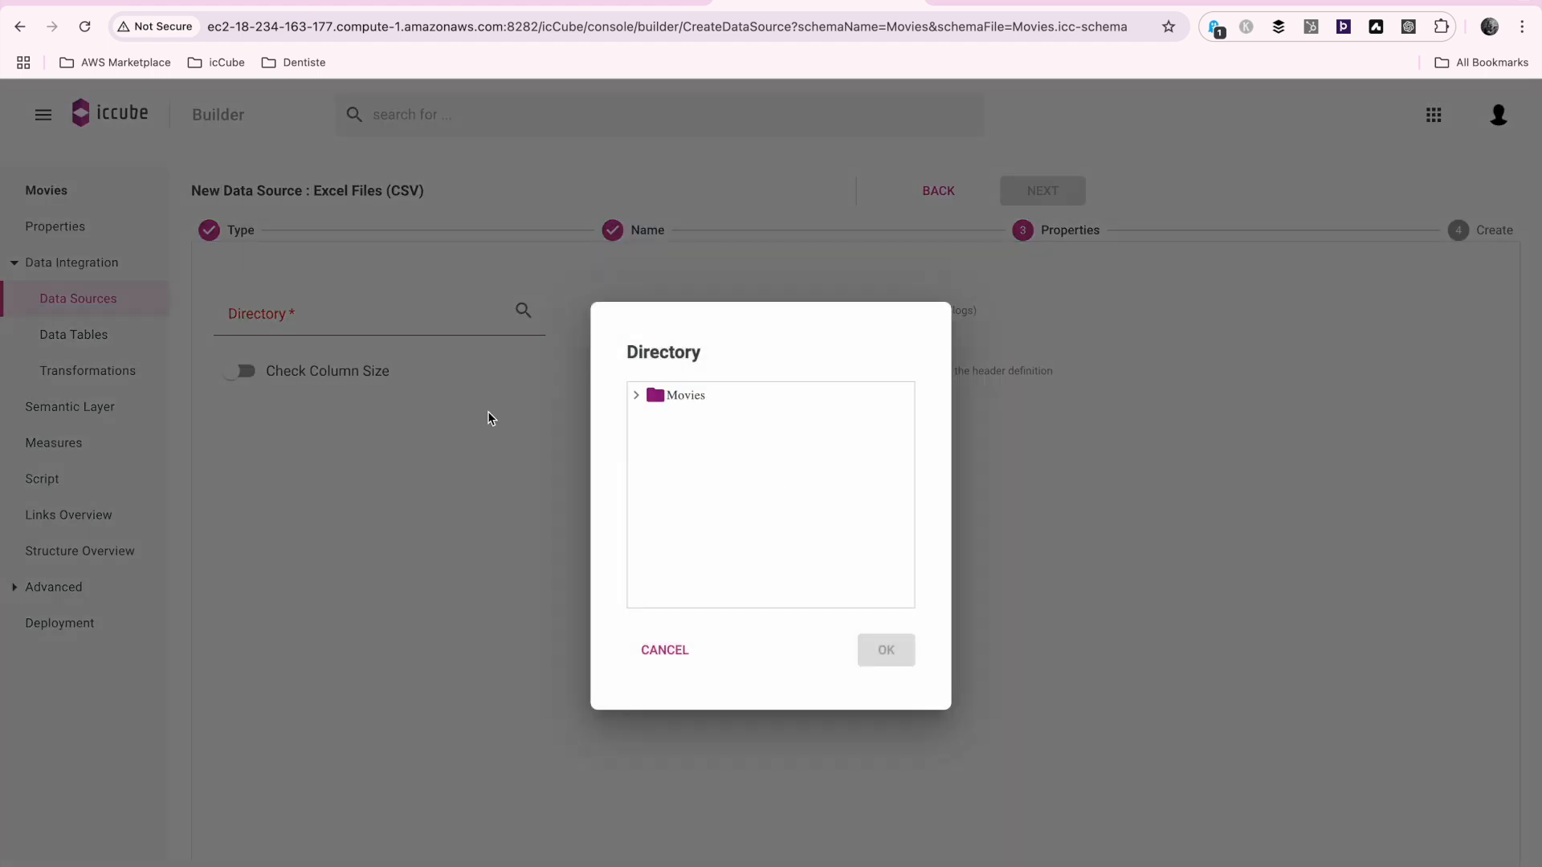
{"action": "left_click", "coordinate": [705, 400]}
{"action": "left_click", "coordinate": [900, 657]}
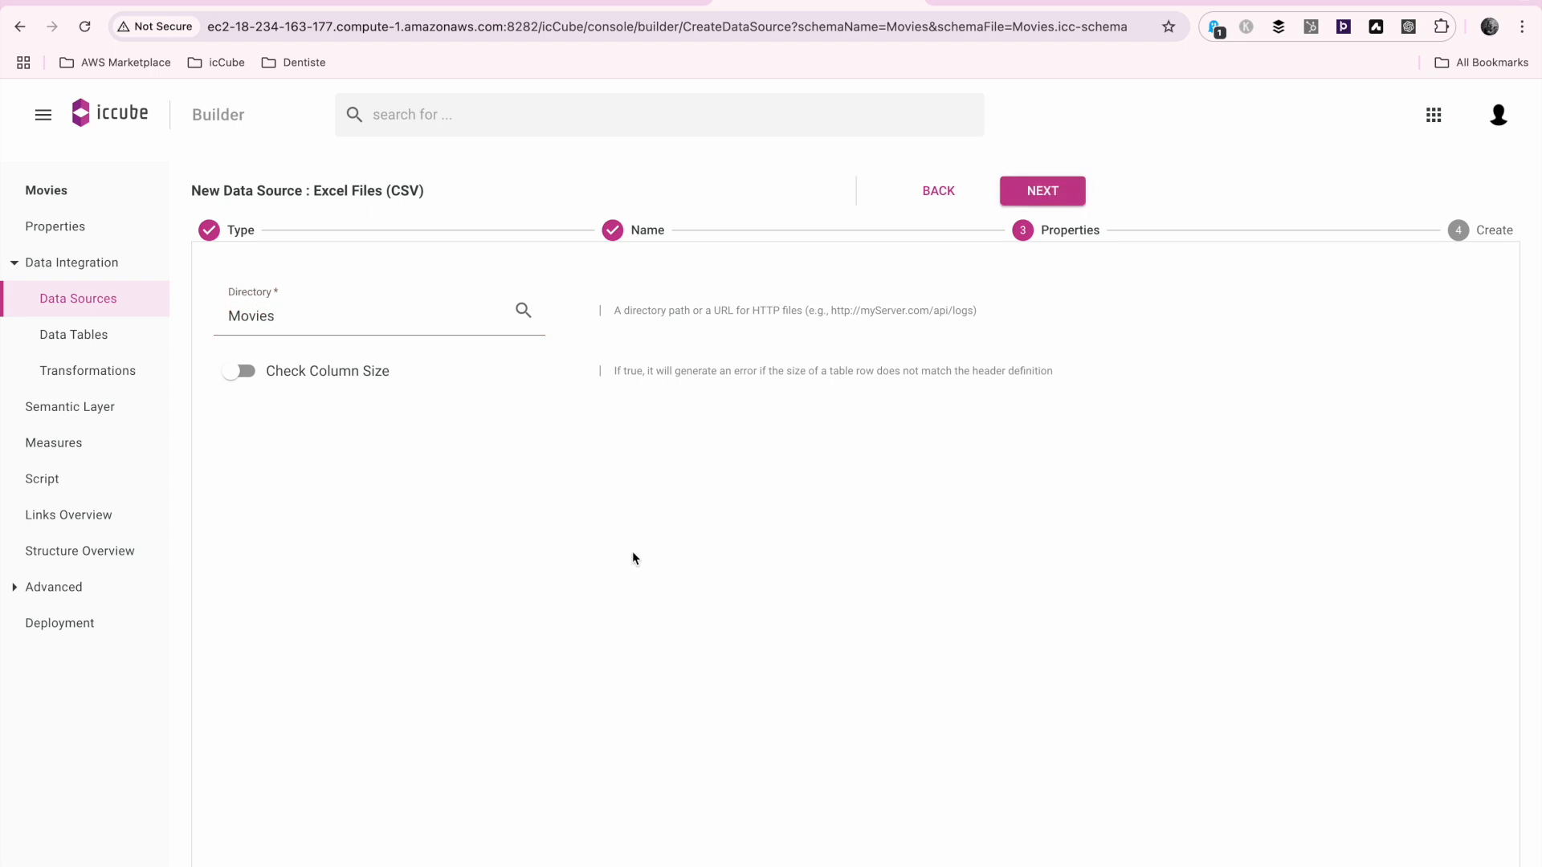
Create the Movies data source and add the existing netflix_titles.csv file to it as a data table
{"action": "left_click", "coordinate": [1043, 192]}
{"action": "left_click", "coordinate": [964, 326]}
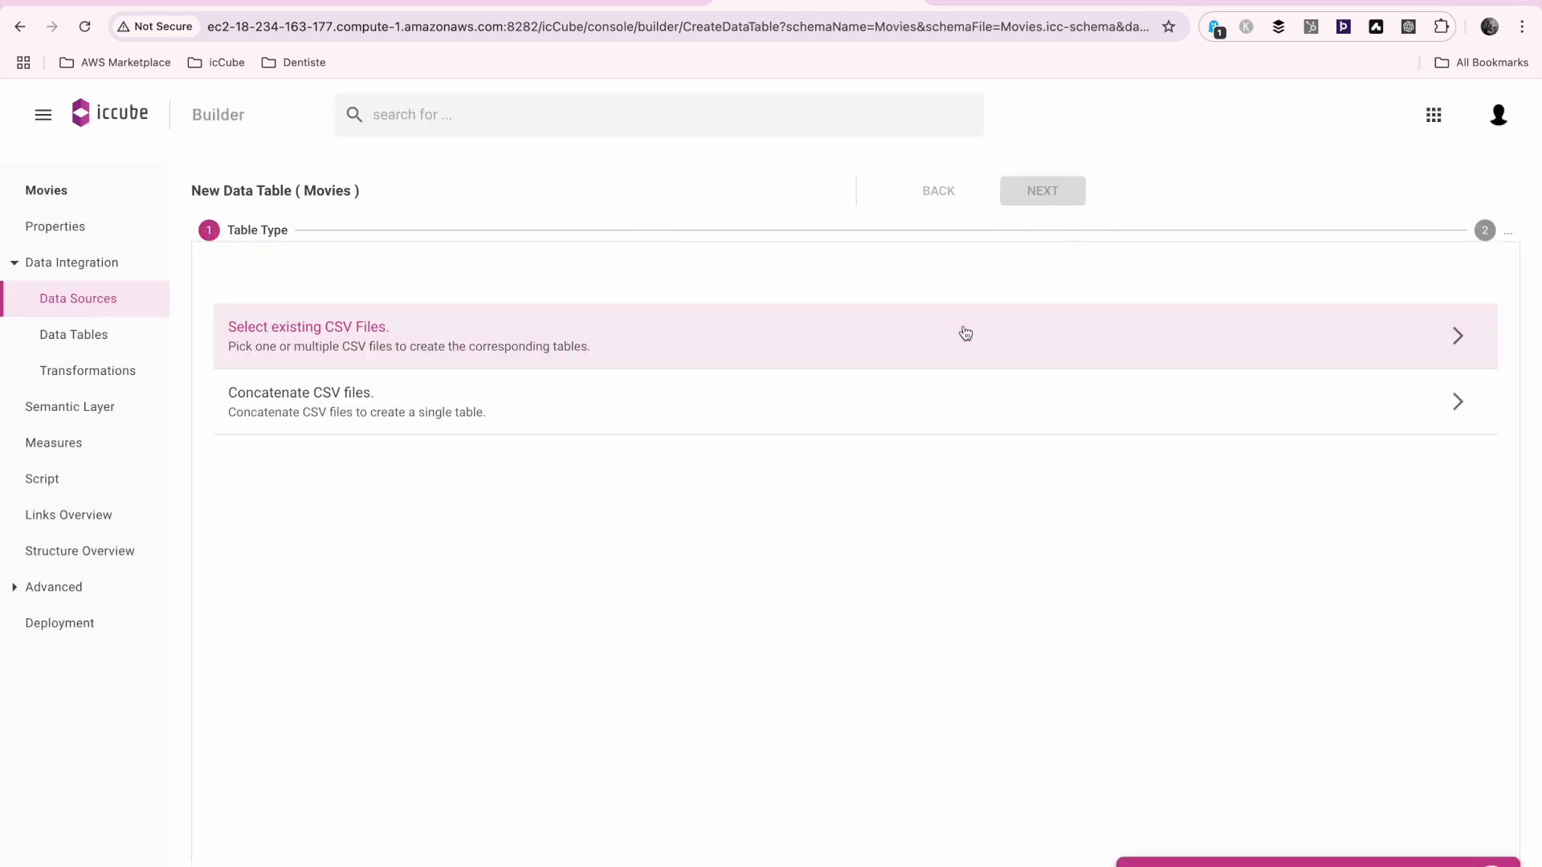
{"action": "left_click", "coordinate": [840, 336]}
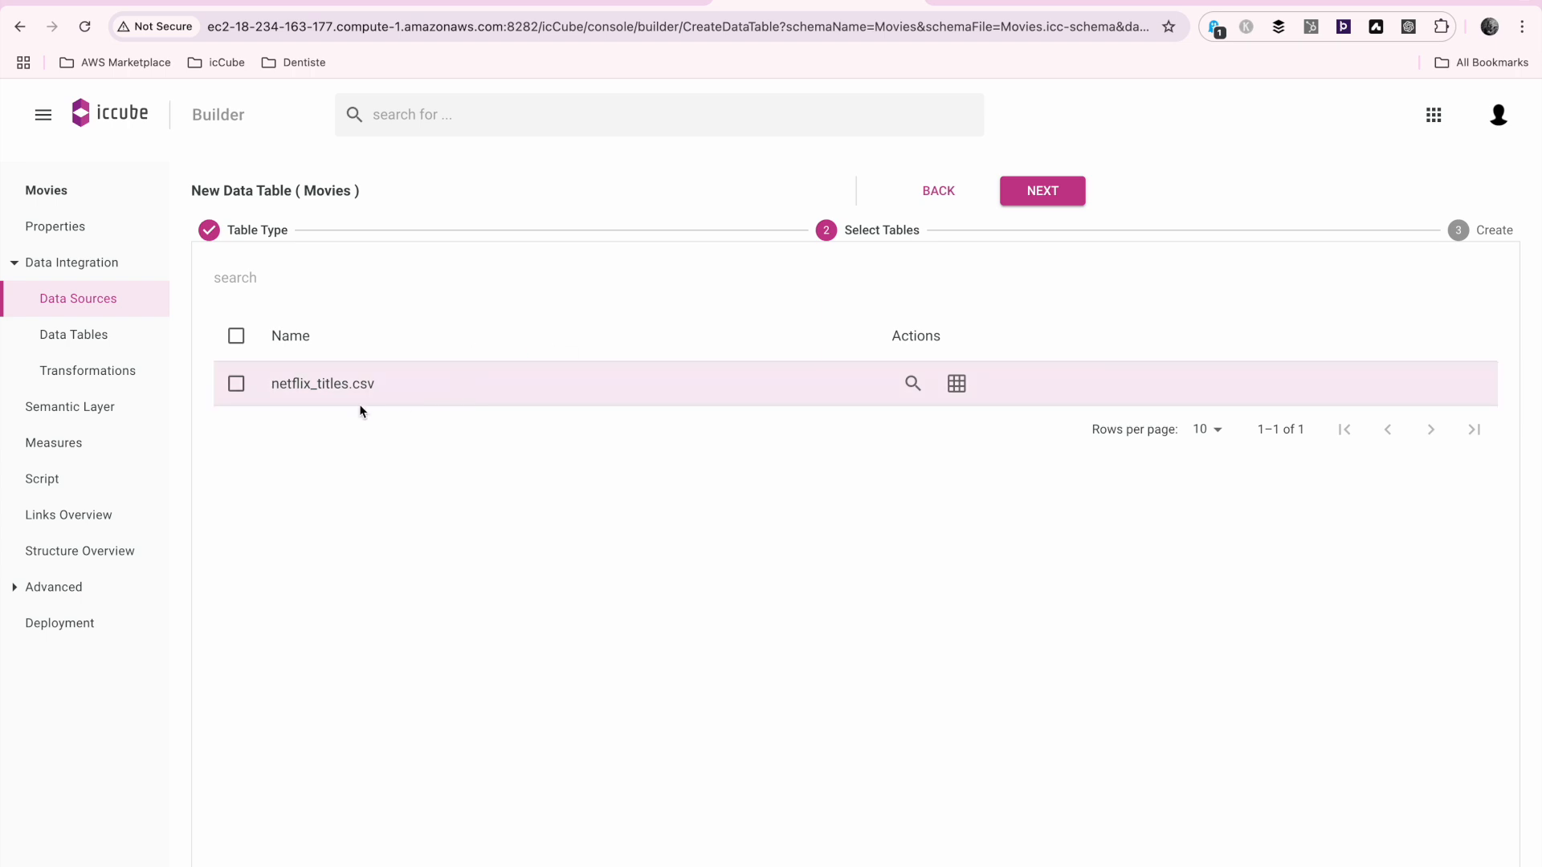
{"action": "left_click", "coordinate": [1057, 198]}
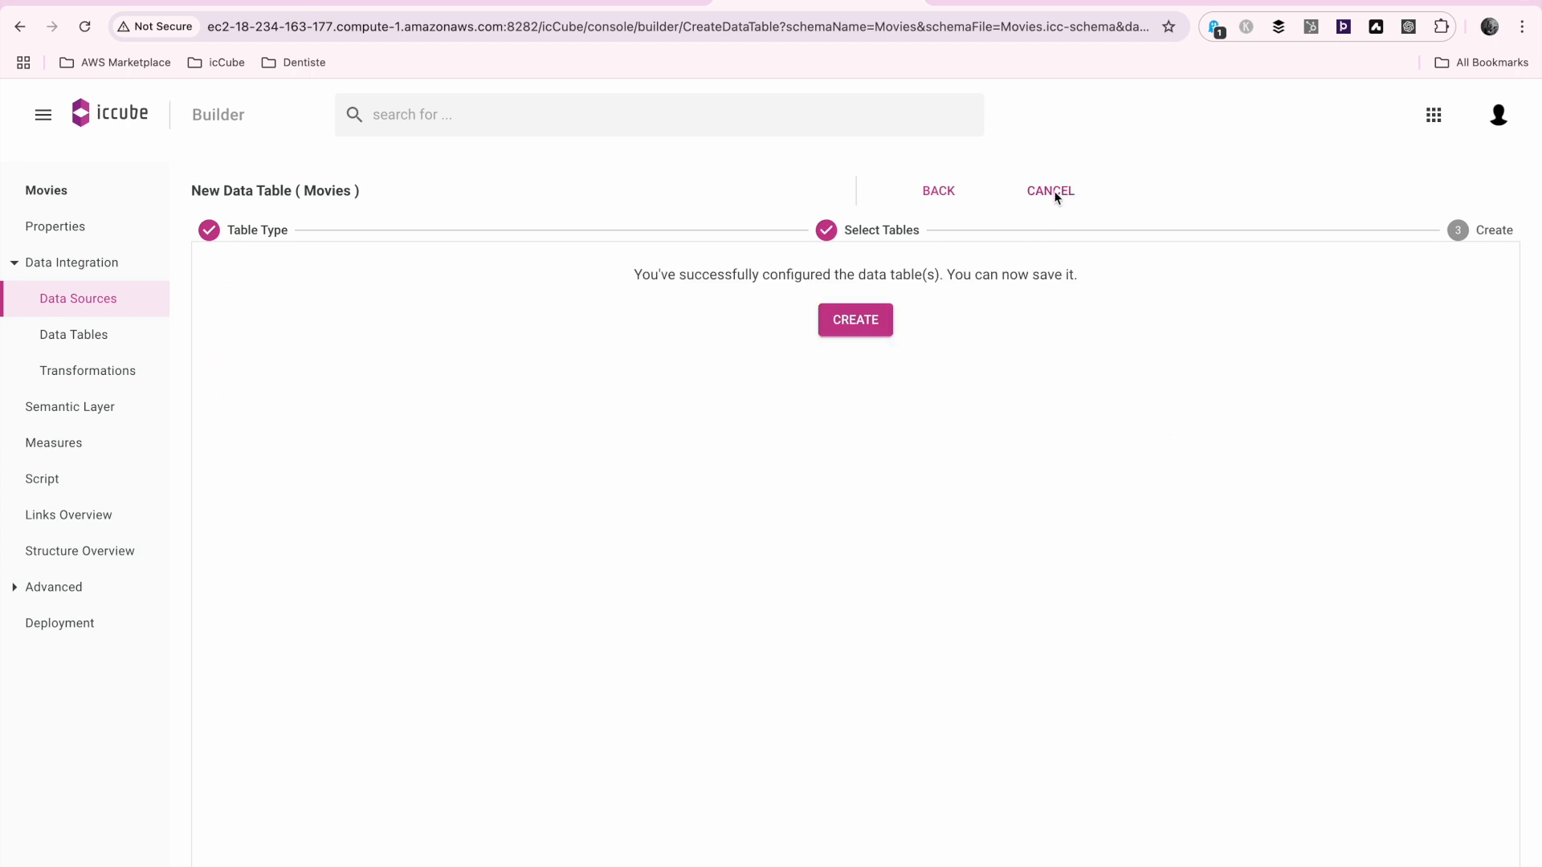
{"action": "left_click", "coordinate": [866, 320]}
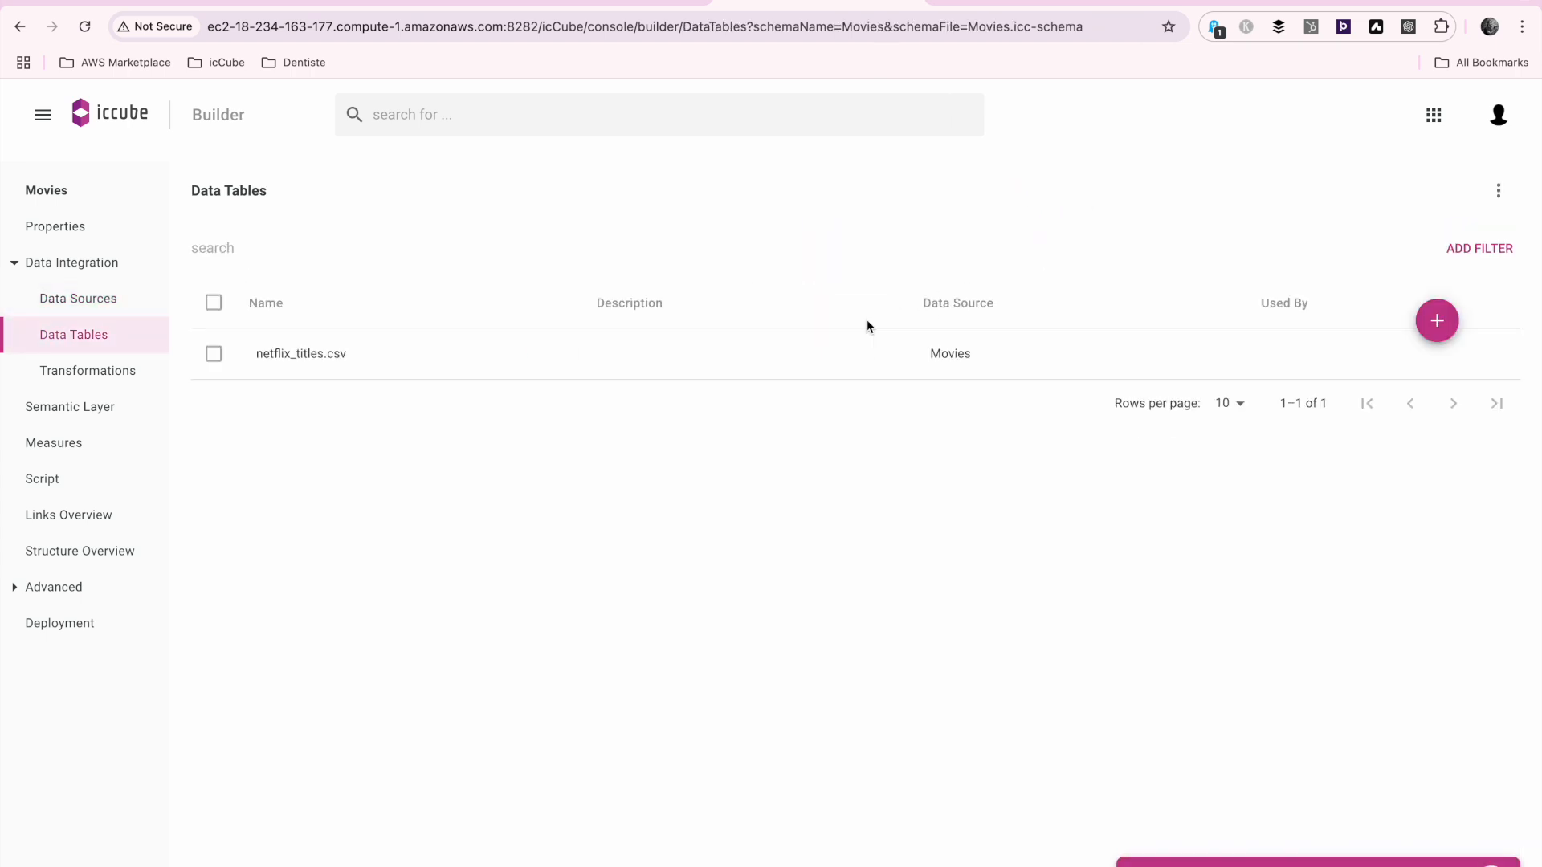
Open the netflix_titles.csv data table, preview its rows, and shrink the preview area
{"action": "left_click", "coordinate": [803, 357]}
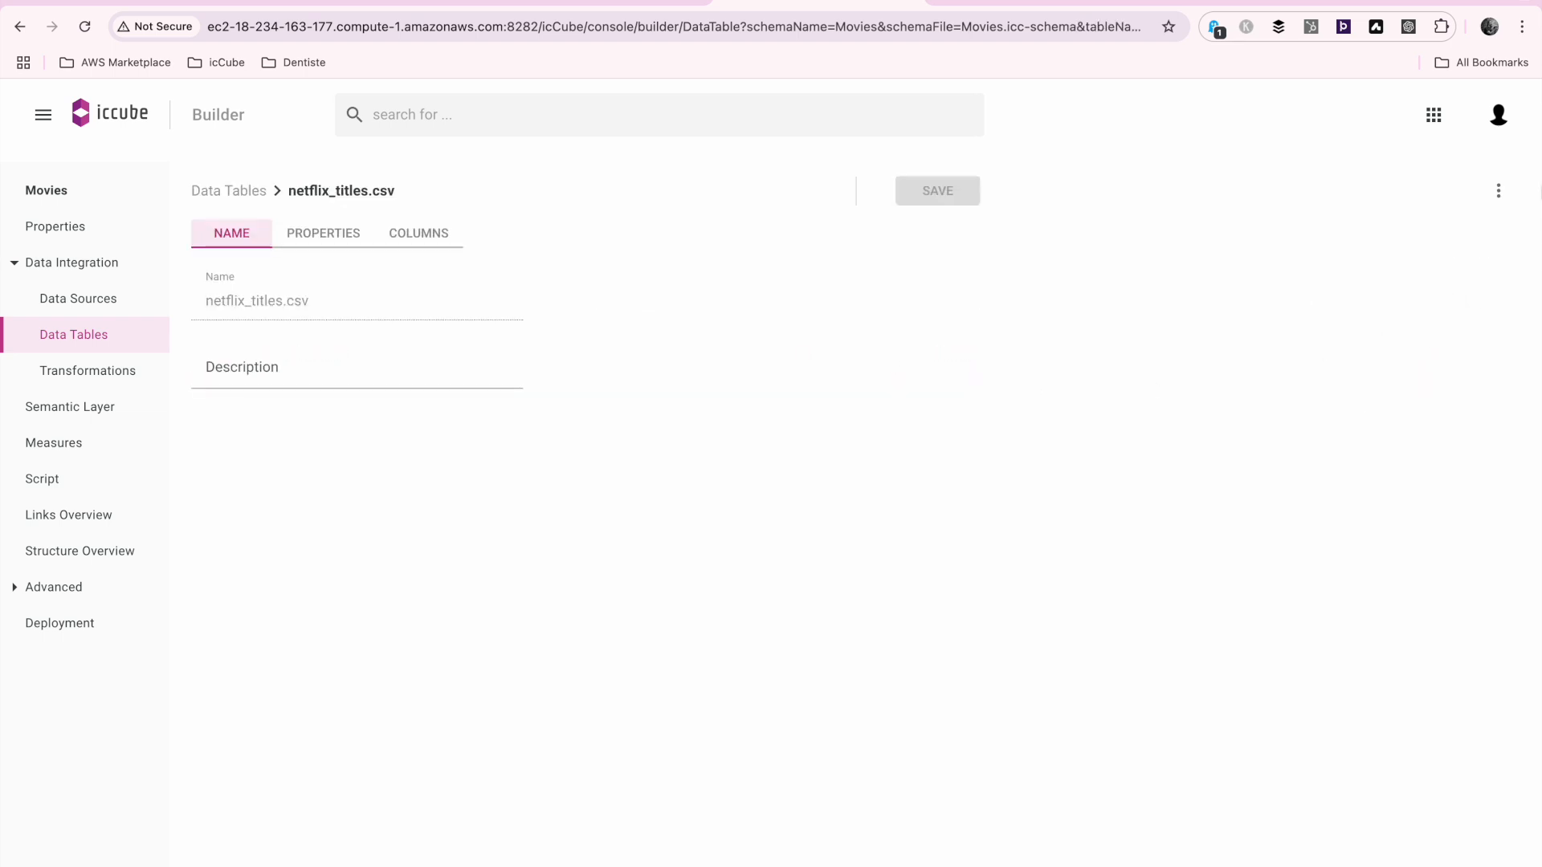
{"action": "left_click", "coordinate": [1499, 190]}
{"action": "left_click", "coordinate": [1420, 244]}
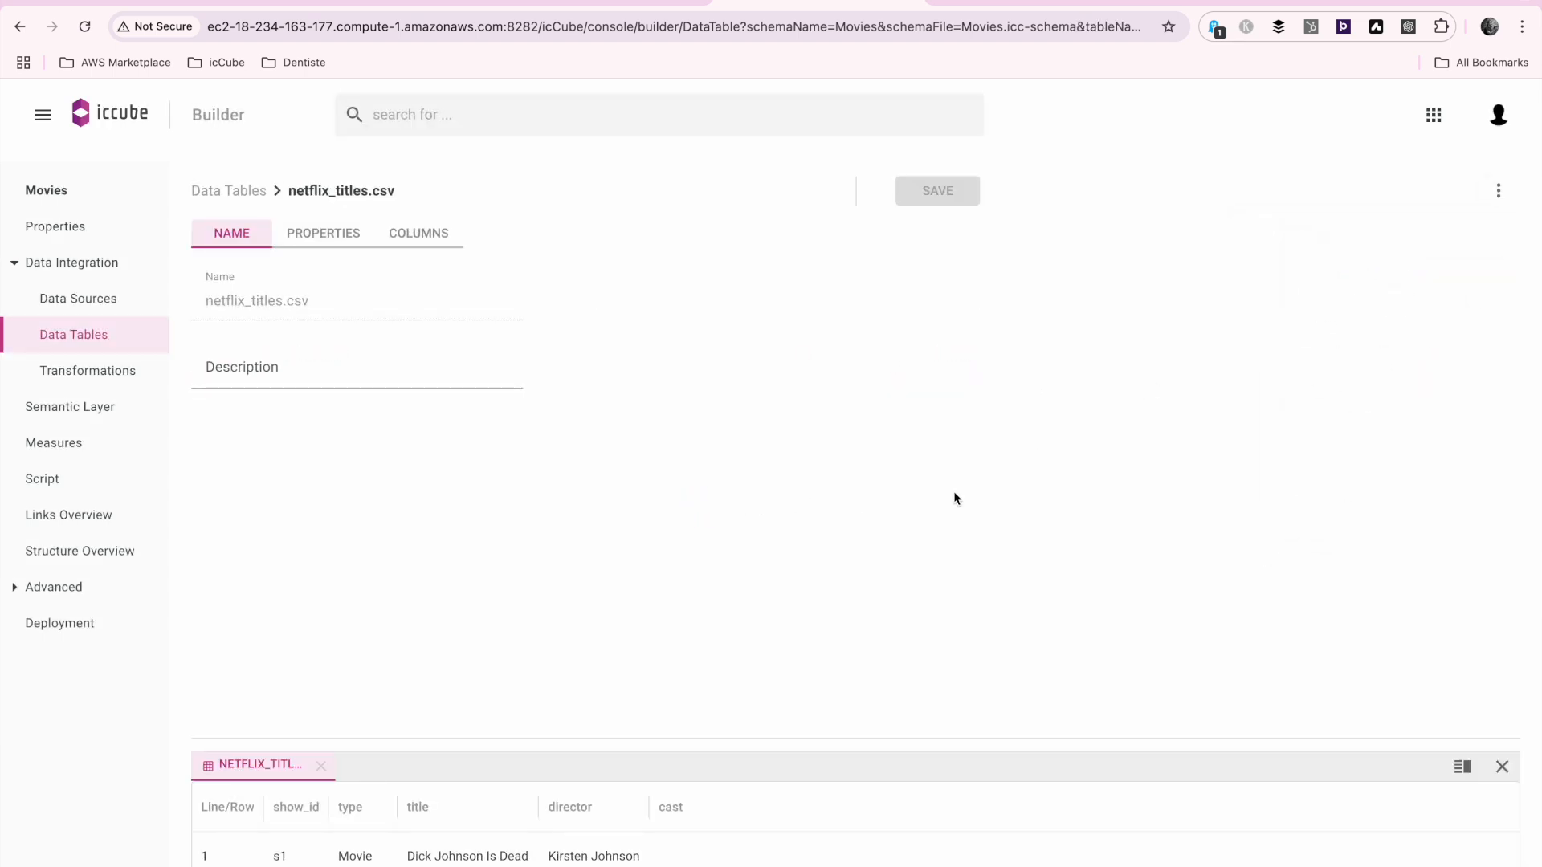
{"action": "left_click_drag", "start_coordinate": [852, 747], "coordinate": [849, 813]}
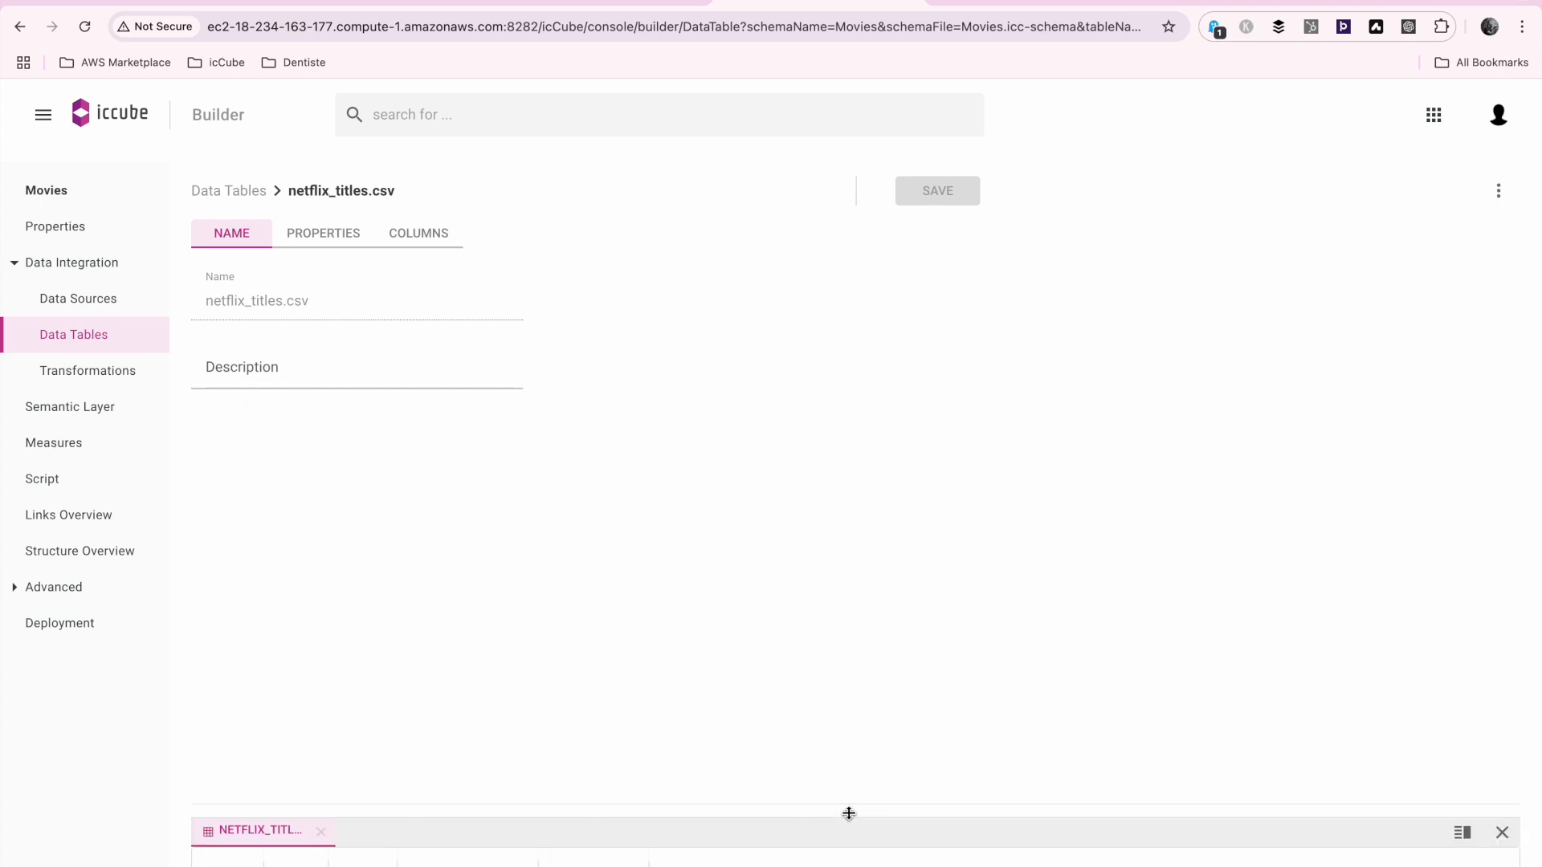
Start a new multi-level dimension in the semantic layer using Wizard (beta) with the Hierarchical Wizard type
{"action": "left_click", "coordinate": [78, 410]}
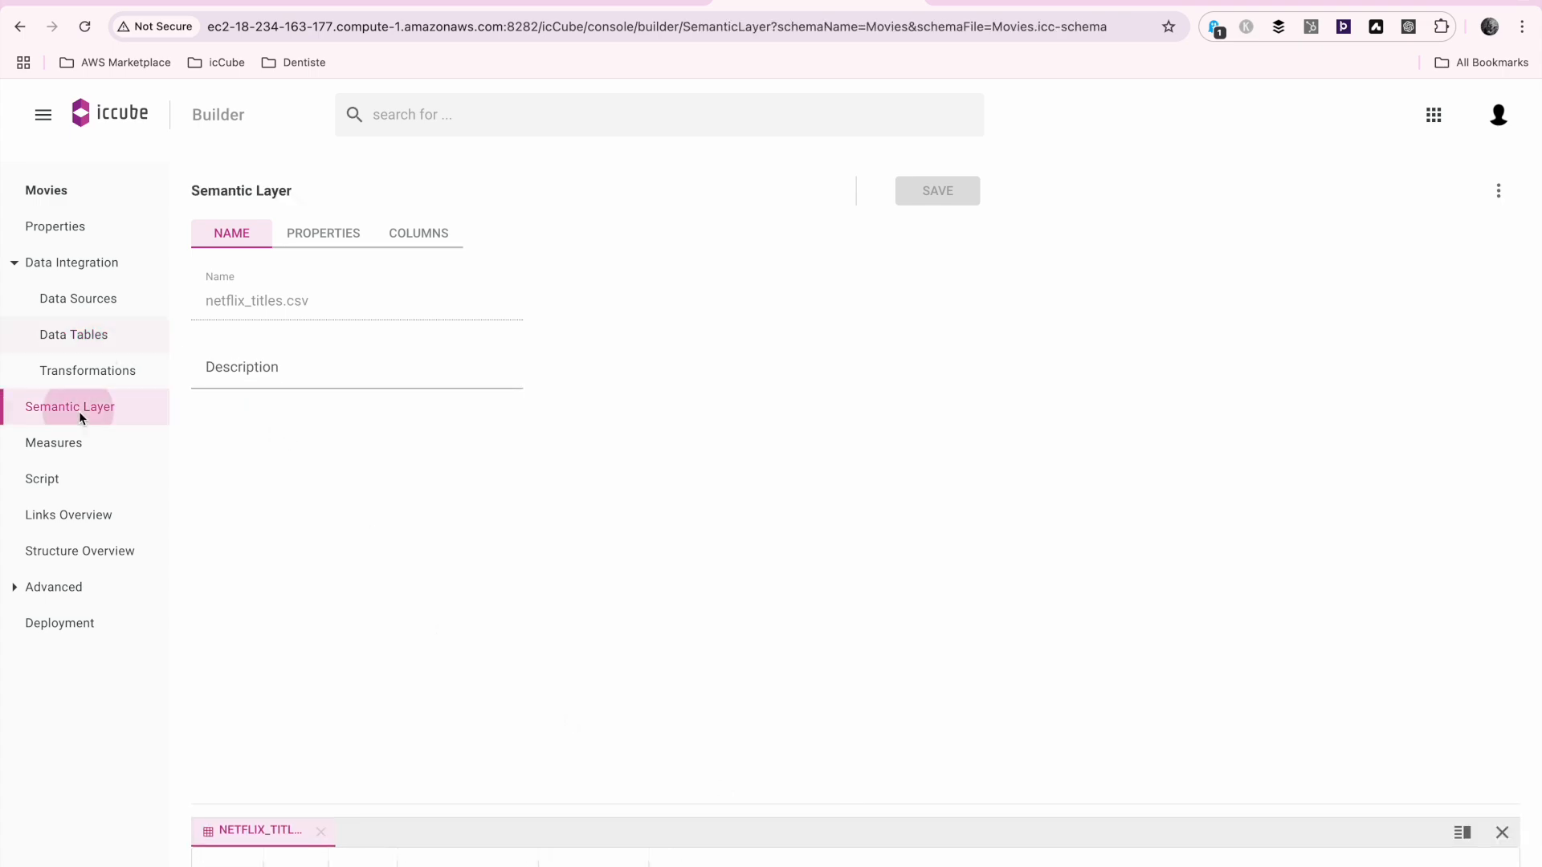
{"action": "left_click", "coordinate": [612, 263]}
{"action": "left_click", "coordinate": [822, 360]}
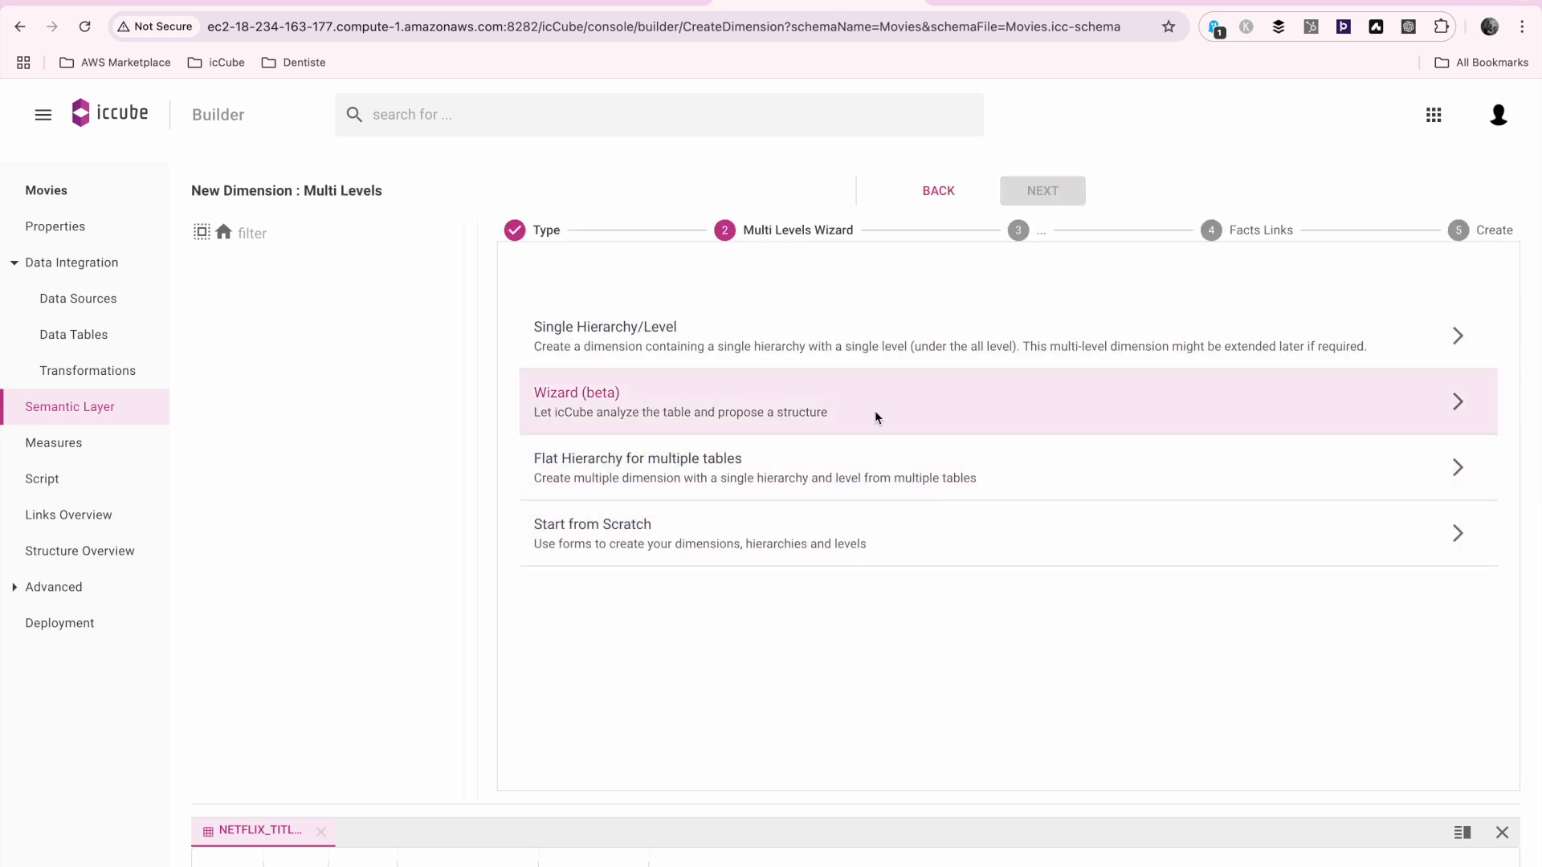
{"action": "left_click", "coordinate": [874, 412]}
{"action": "left_click", "coordinate": [917, 352]}
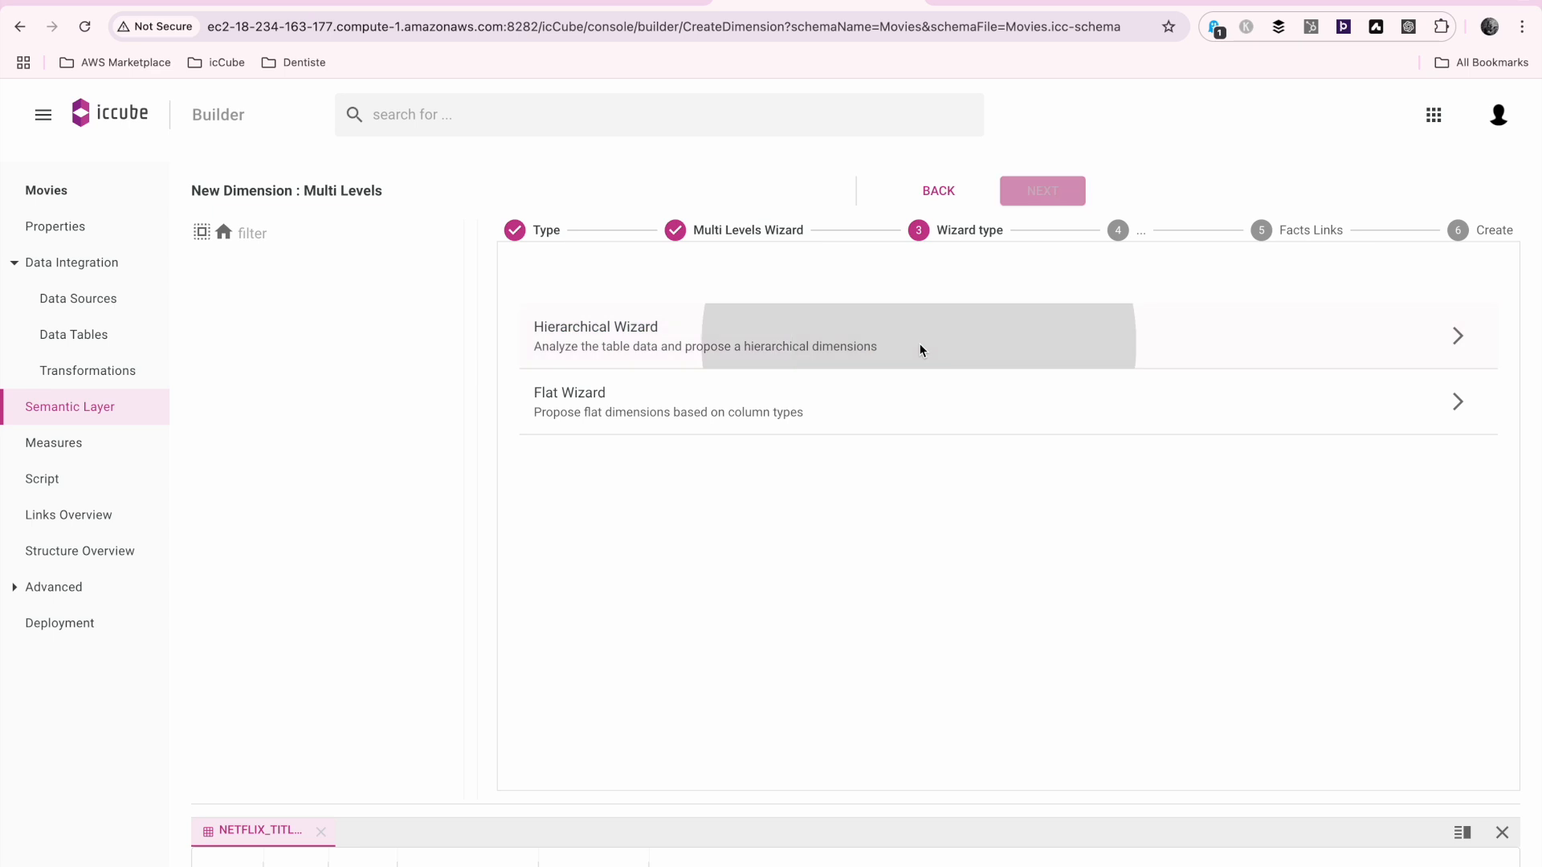
Analyze netflix_titles.csv, accept the proposed dimensions, and create them with dimension/facts links as Not Mapped
{"action": "left_click", "coordinate": [840, 421]}
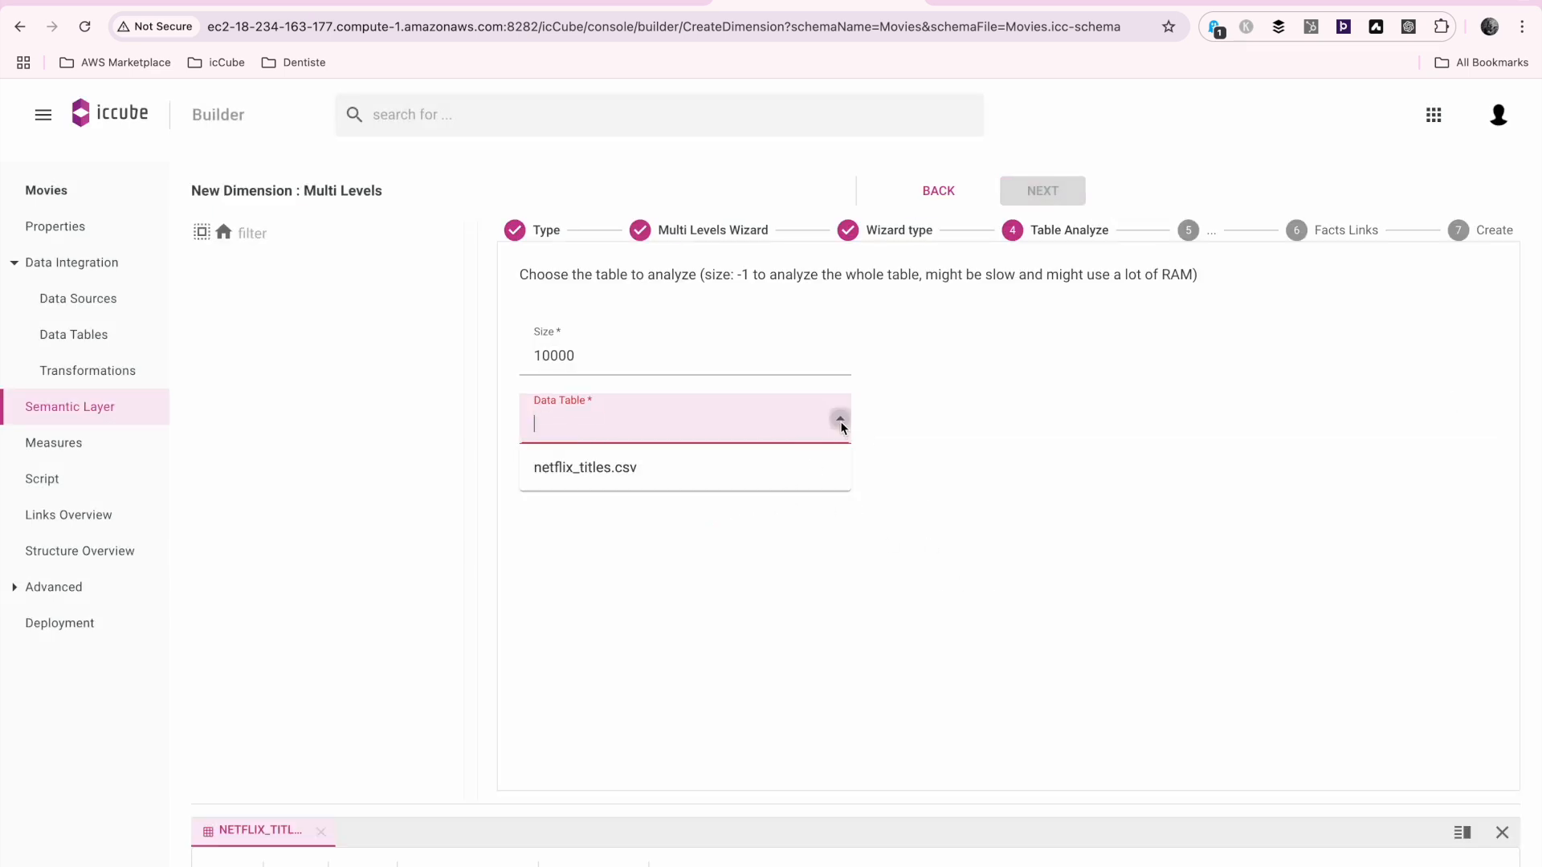
{"action": "left_click", "coordinate": [774, 470]}
{"action": "left_click", "coordinate": [1044, 191]}
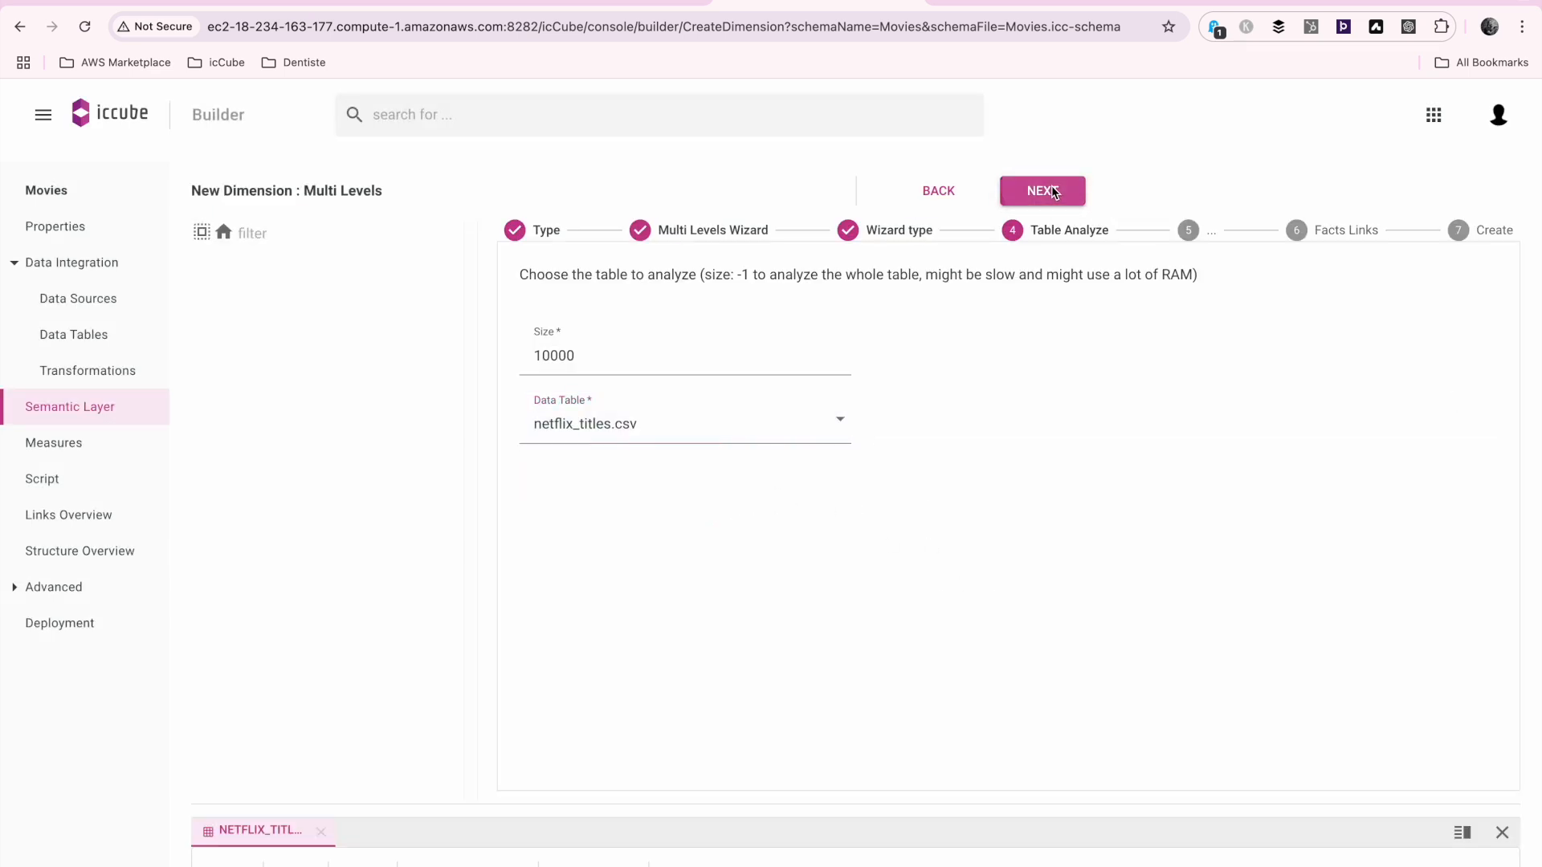
{"action": "left_click", "coordinate": [1065, 193]}
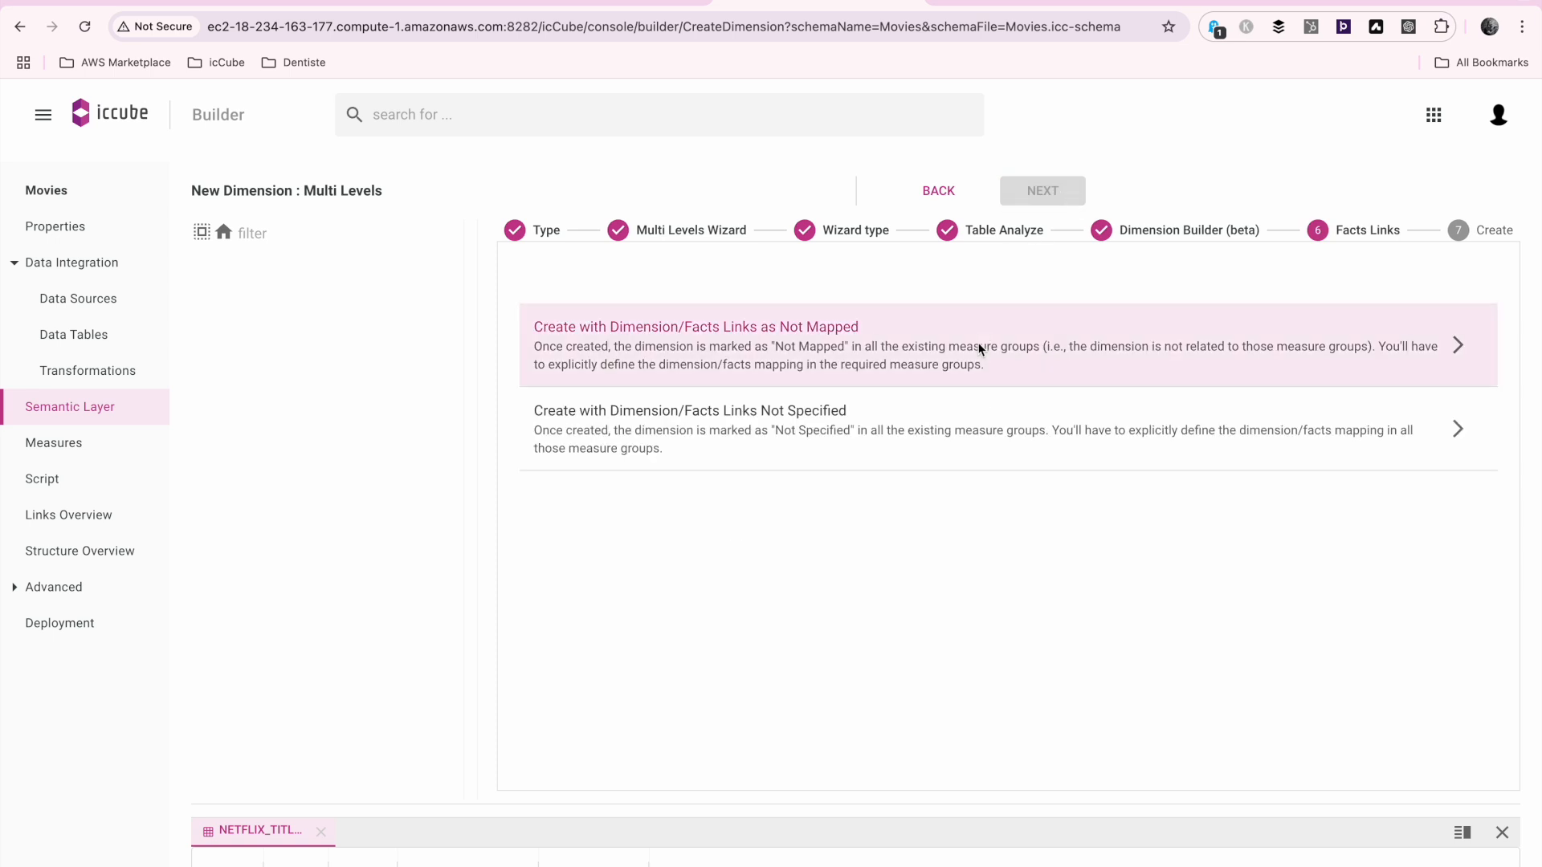
{"action": "left_click", "coordinate": [981, 344]}
{"action": "left_click", "coordinate": [1026, 323]}
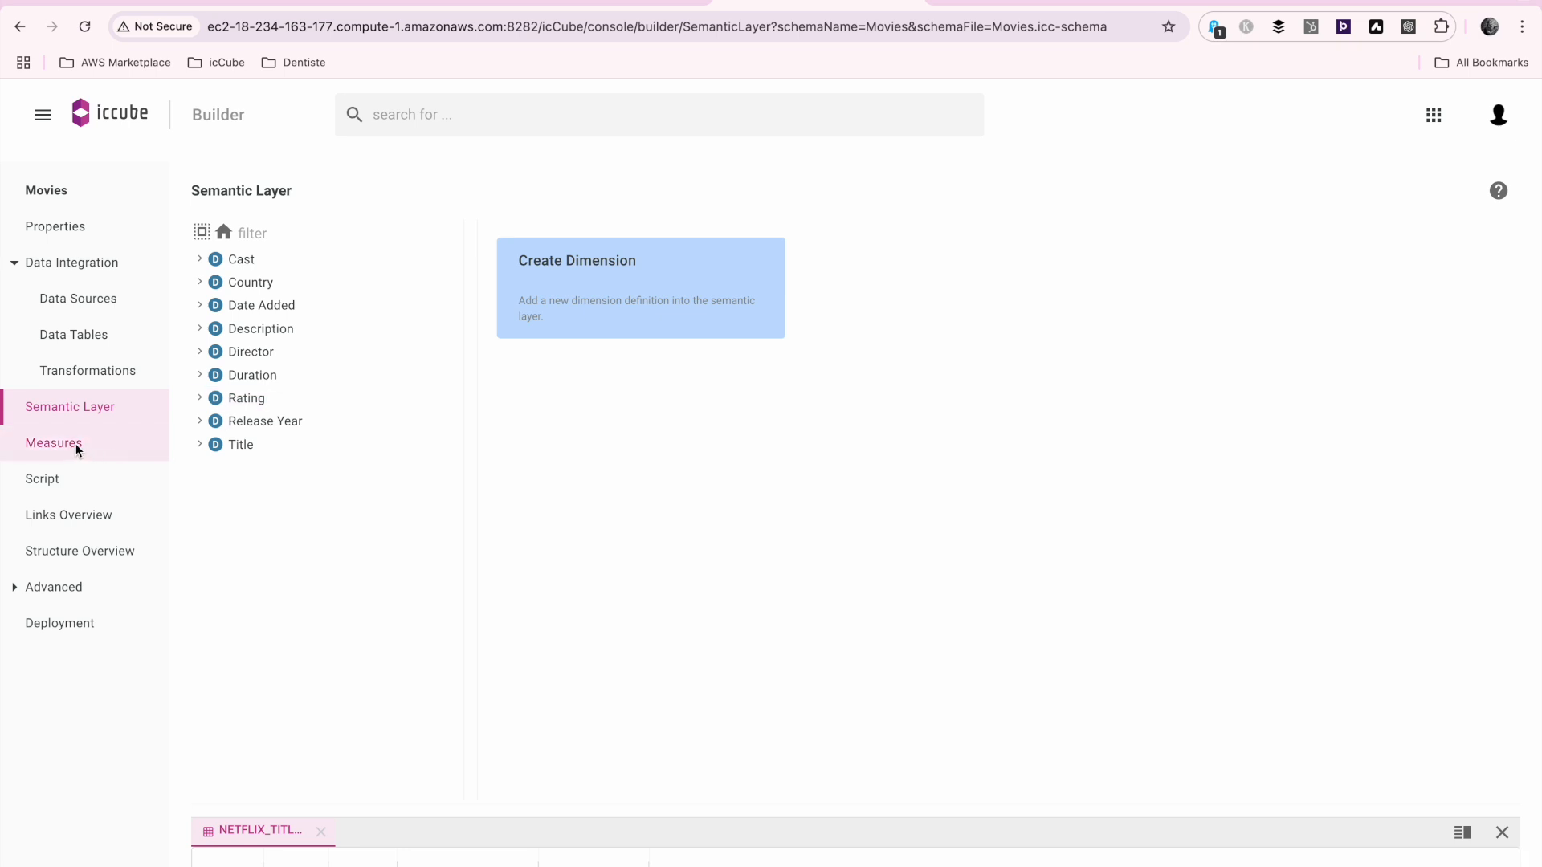
Browse the members of the Title dimension's hierarchy down to the titles listed under Movie > Documentaries
{"action": "left_click", "coordinate": [200, 445]}
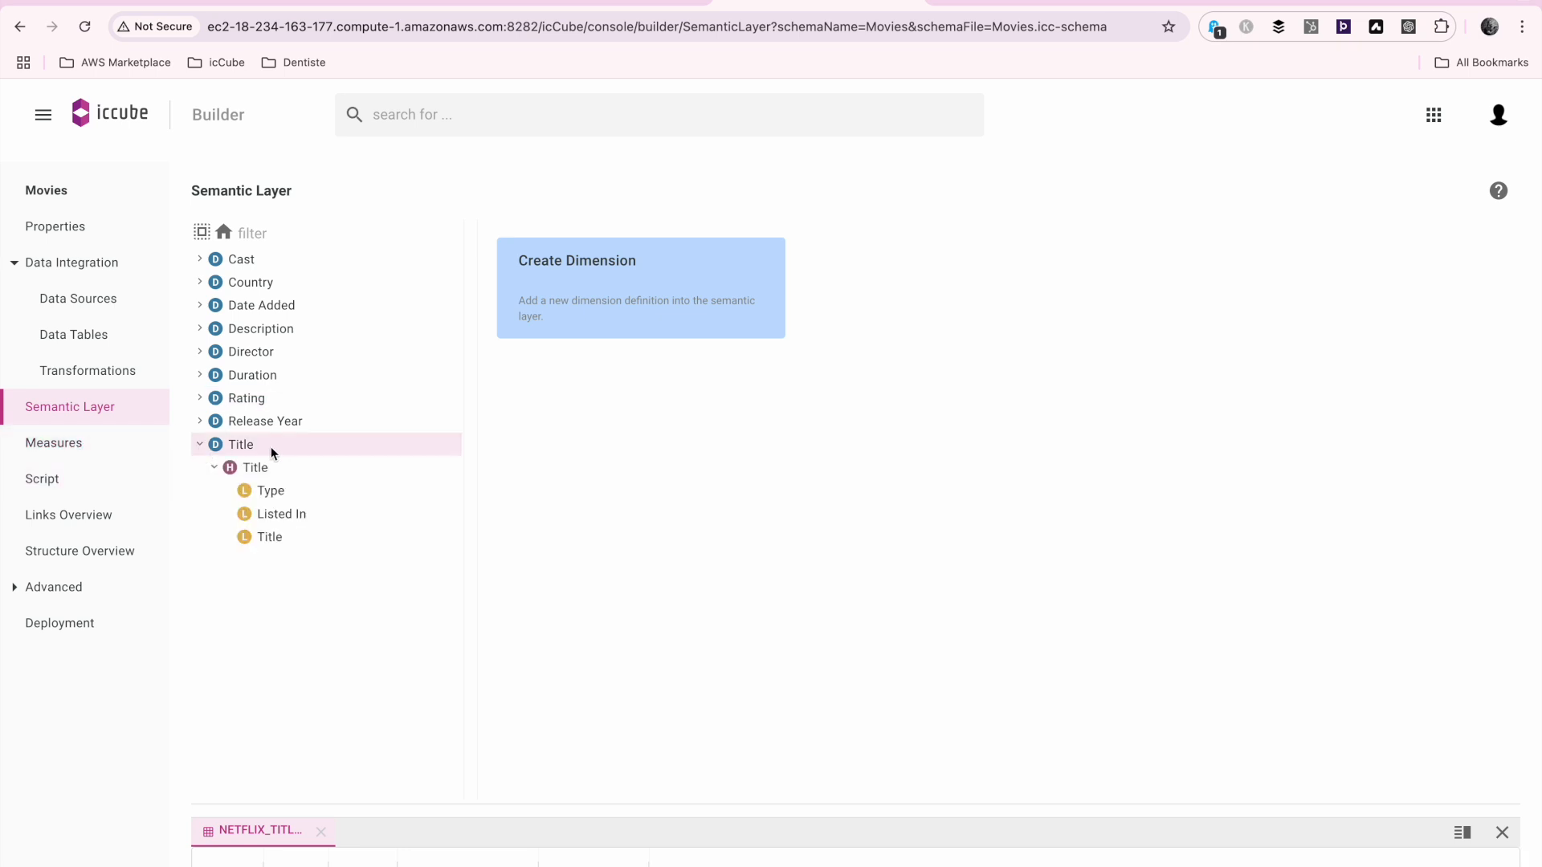
{"action": "left_click", "coordinate": [255, 445]}
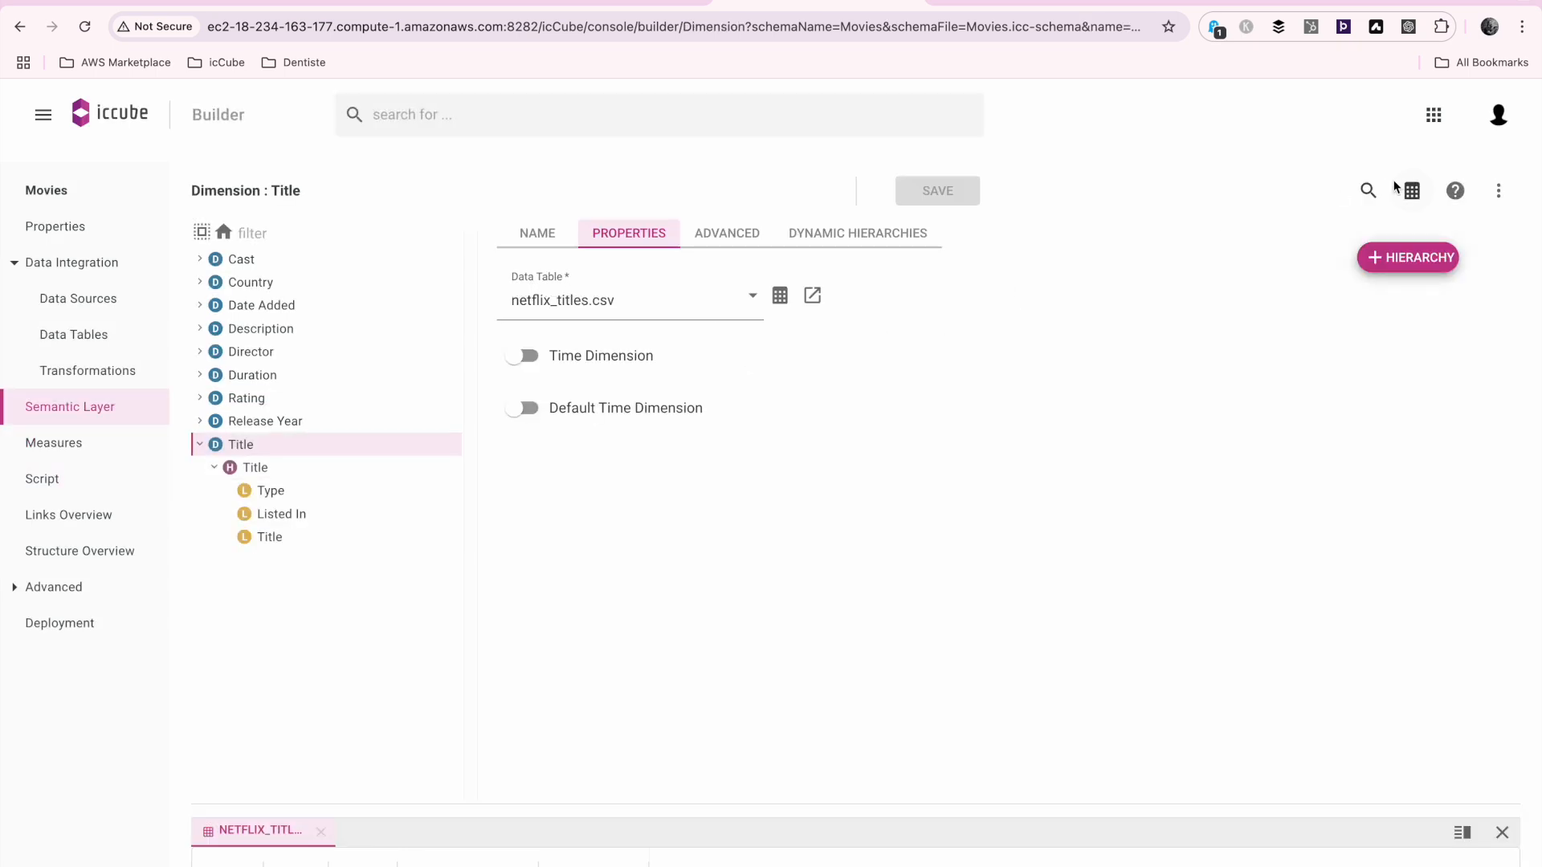
{"action": "left_click", "coordinate": [1367, 192]}
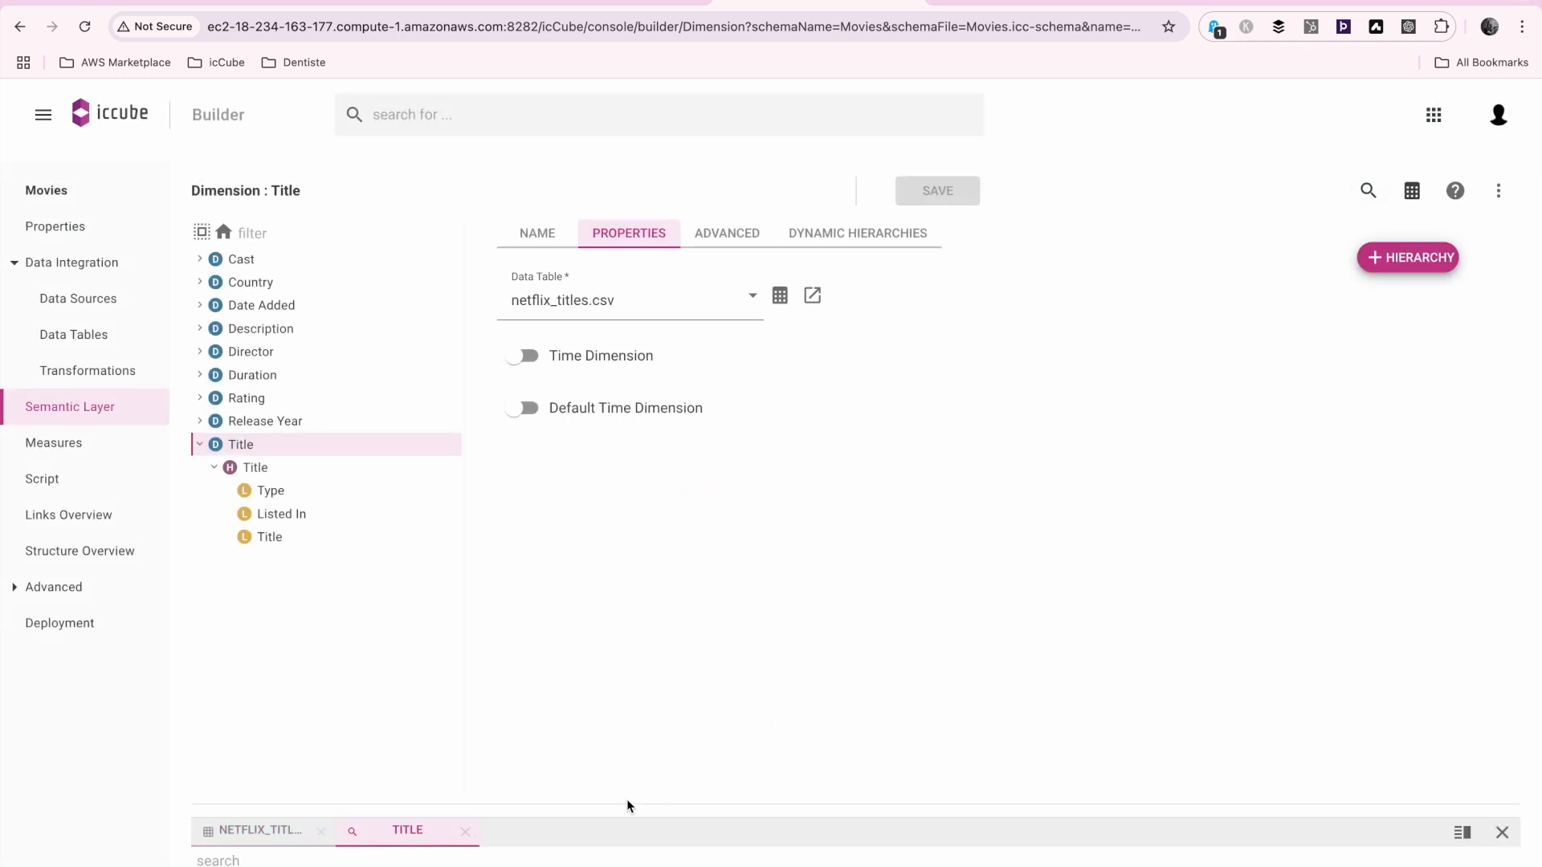
{"action": "left_click_drag", "start_coordinate": [629, 809], "coordinate": [640, 380]}
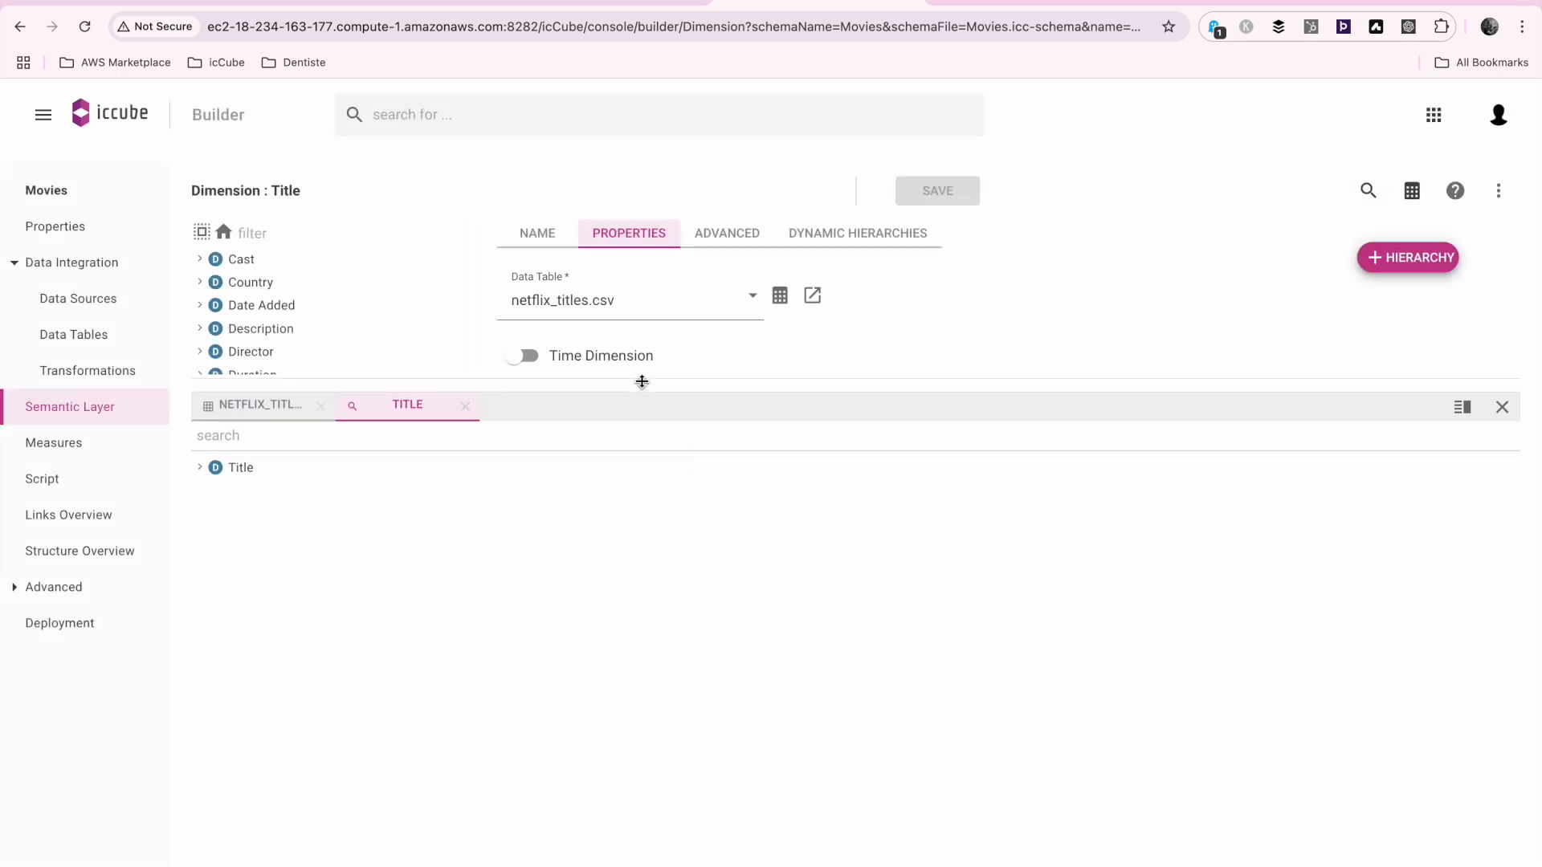
{"action": "left_click", "coordinate": [200, 464]}
{"action": "left_click", "coordinate": [215, 489]}
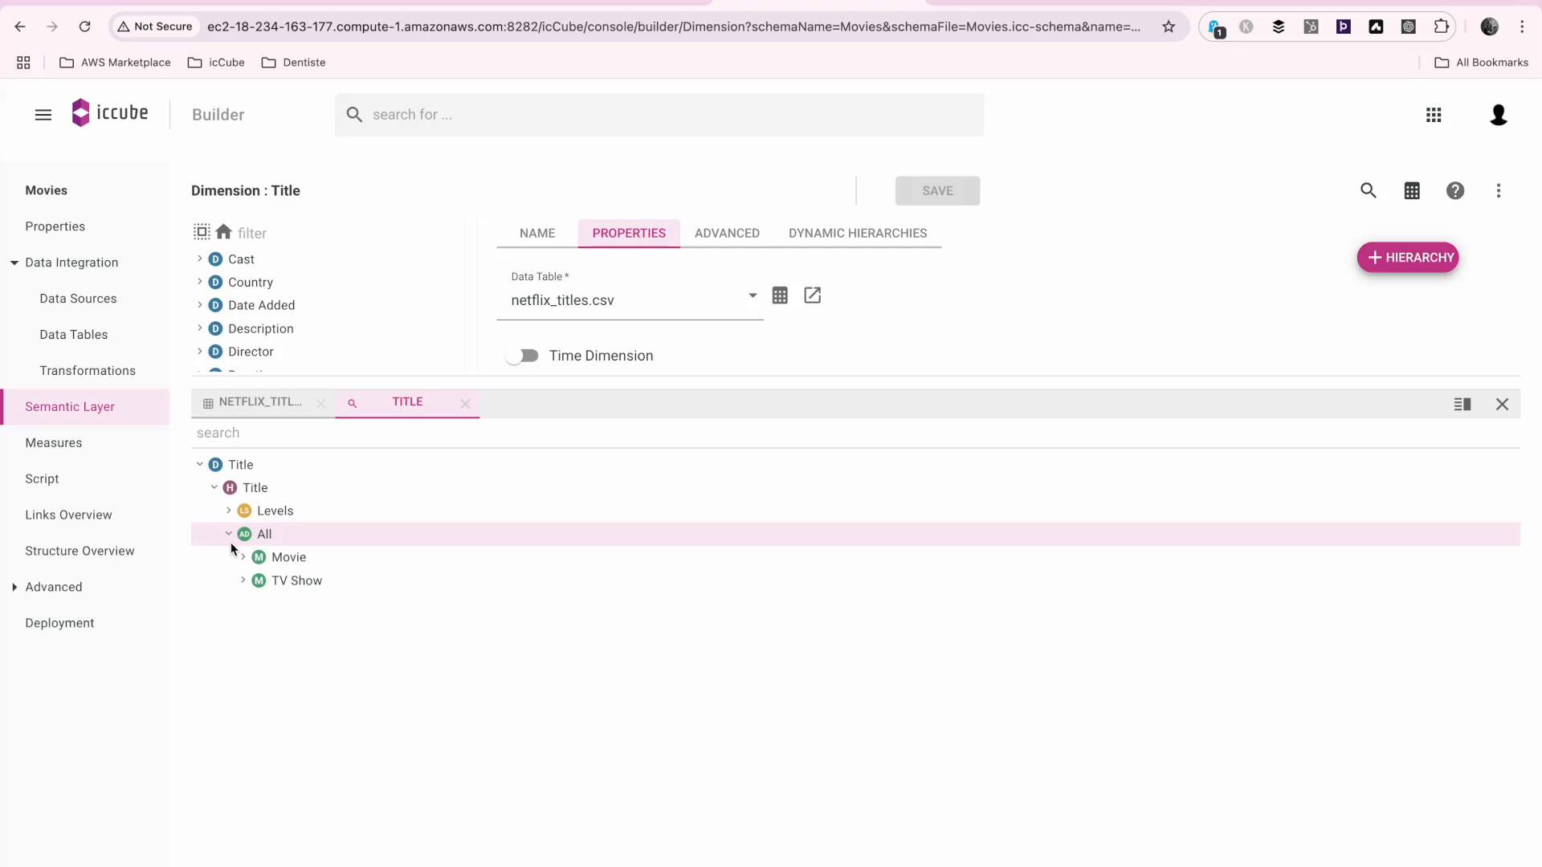
{"action": "left_click", "coordinate": [243, 557]}
{"action": "left_click", "coordinate": [257, 580]}
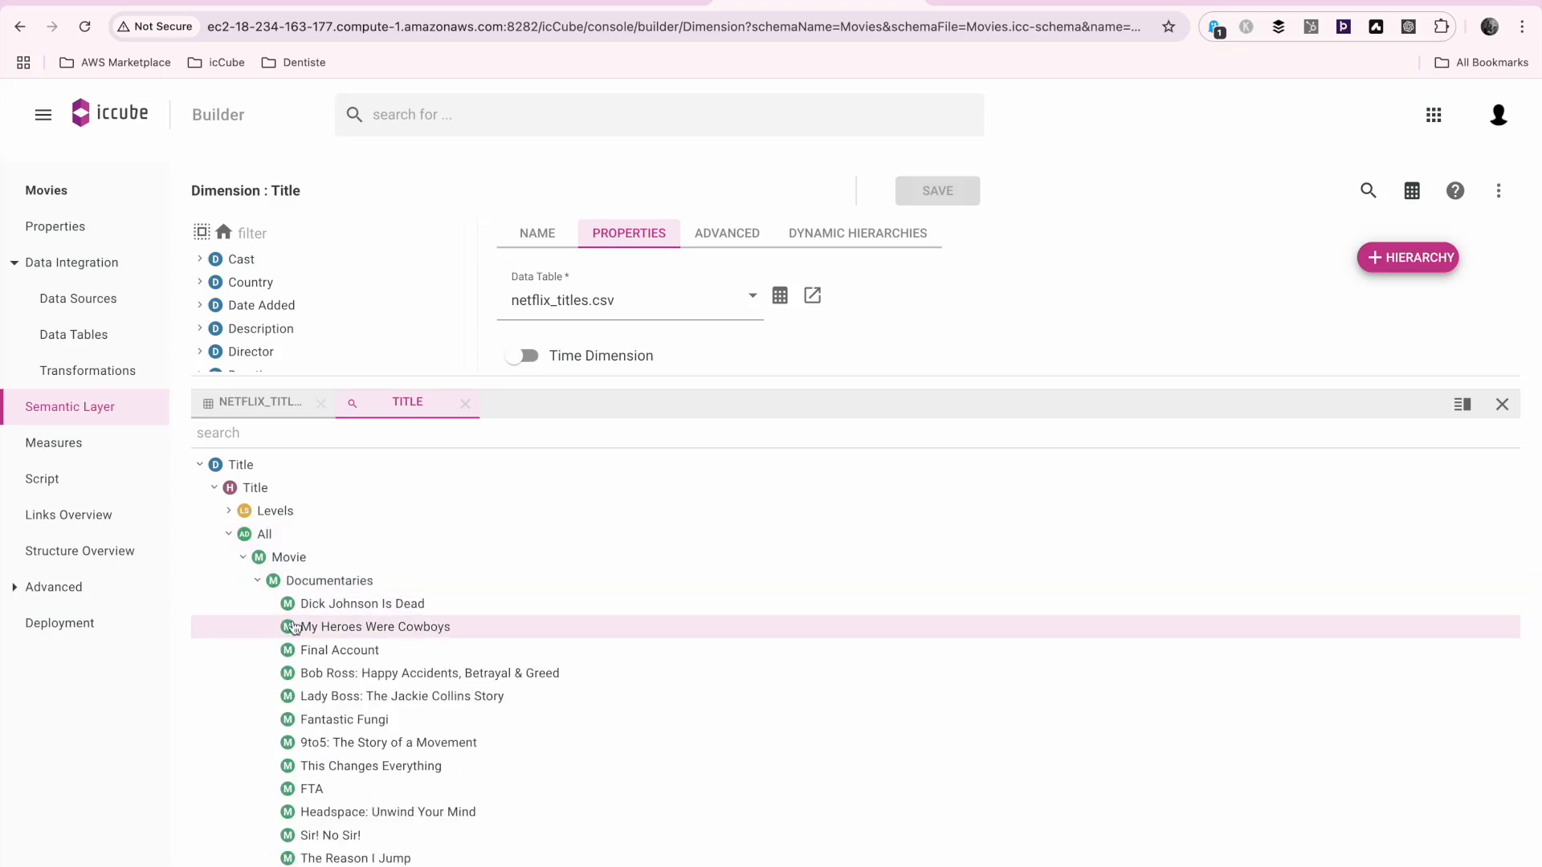
{"action": "scroll", "coordinate": [327, 715], "scroll_direction": "down", "scroll_amount": 3}
{"action": "scroll", "coordinate": [344, 643], "scroll_direction": "up", "scroll_amount": 3}
Close the data preview and create a new cube named Movies in the schema's measures
{"action": "left_click", "coordinate": [54, 442]}
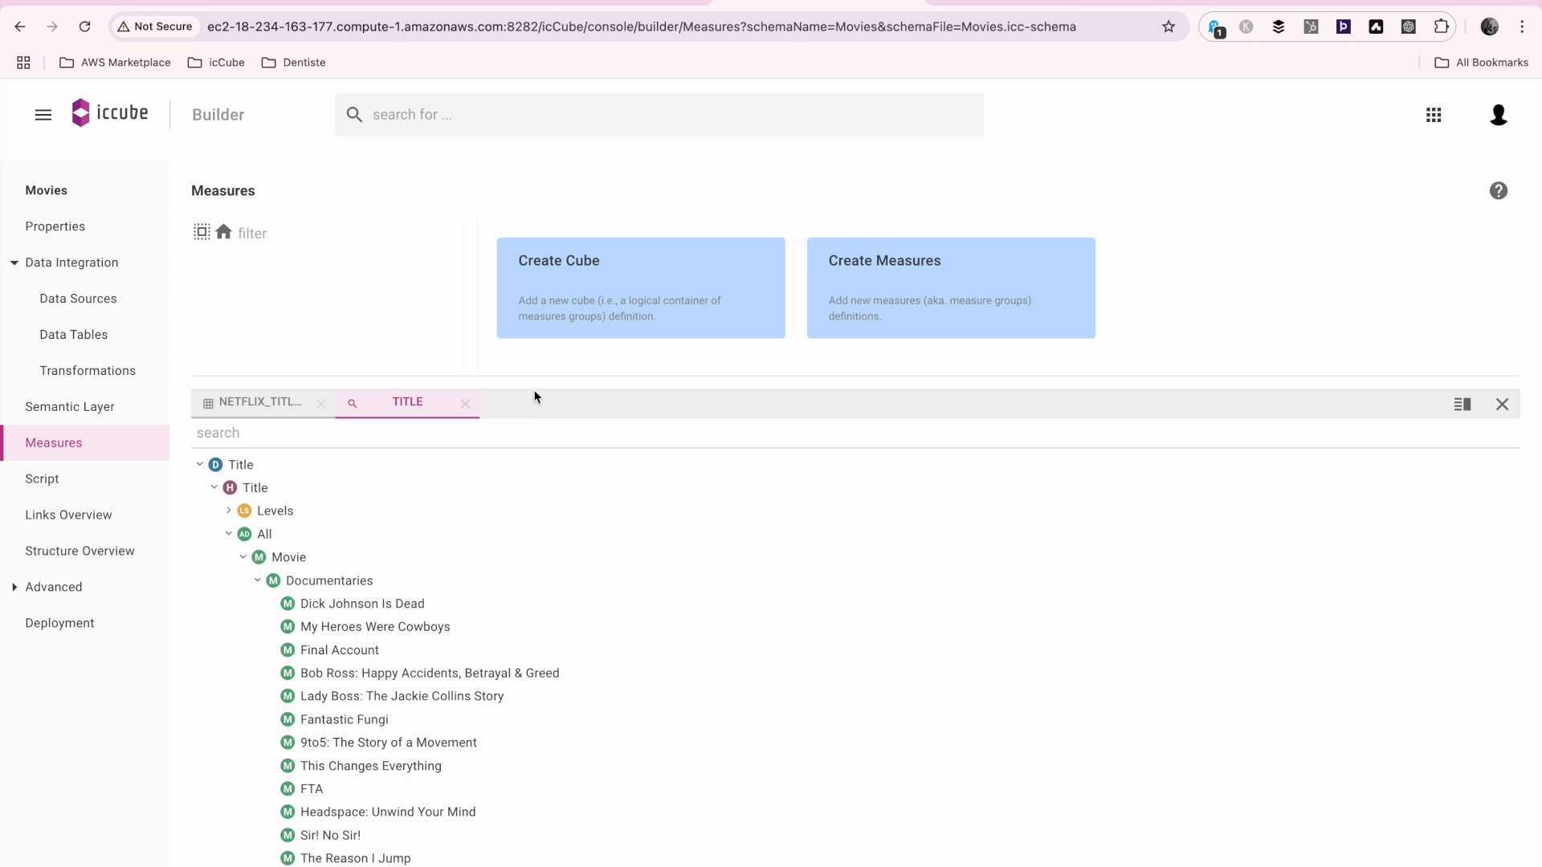
{"action": "left_click", "coordinate": [1499, 403]}
{"action": "left_click", "coordinate": [572, 252]}
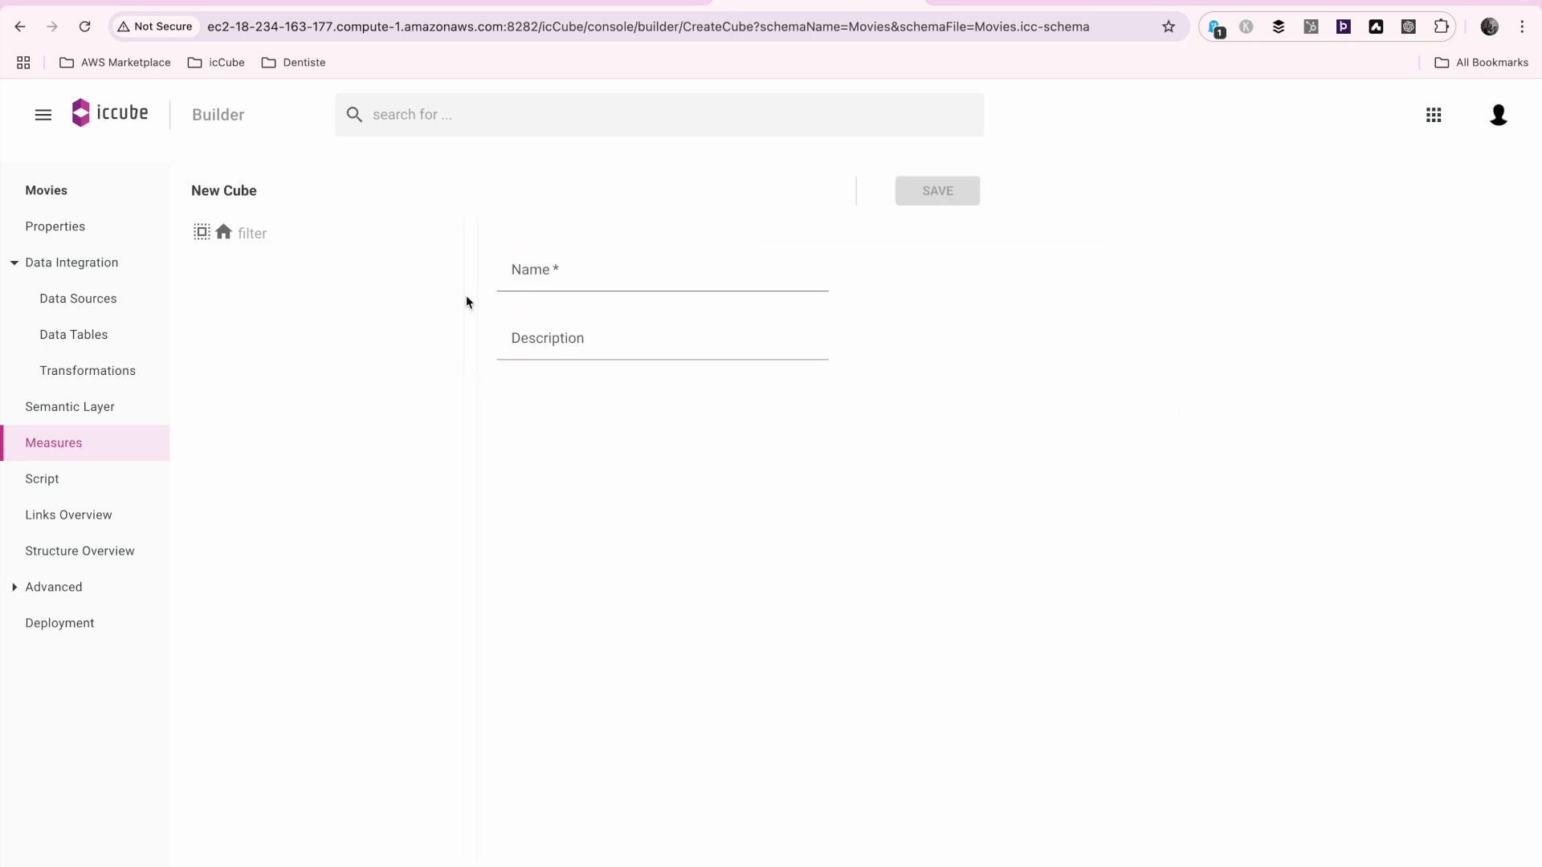
{"action": "left_click", "coordinate": [563, 281]}
{"action": "type", "text": "Movies"}
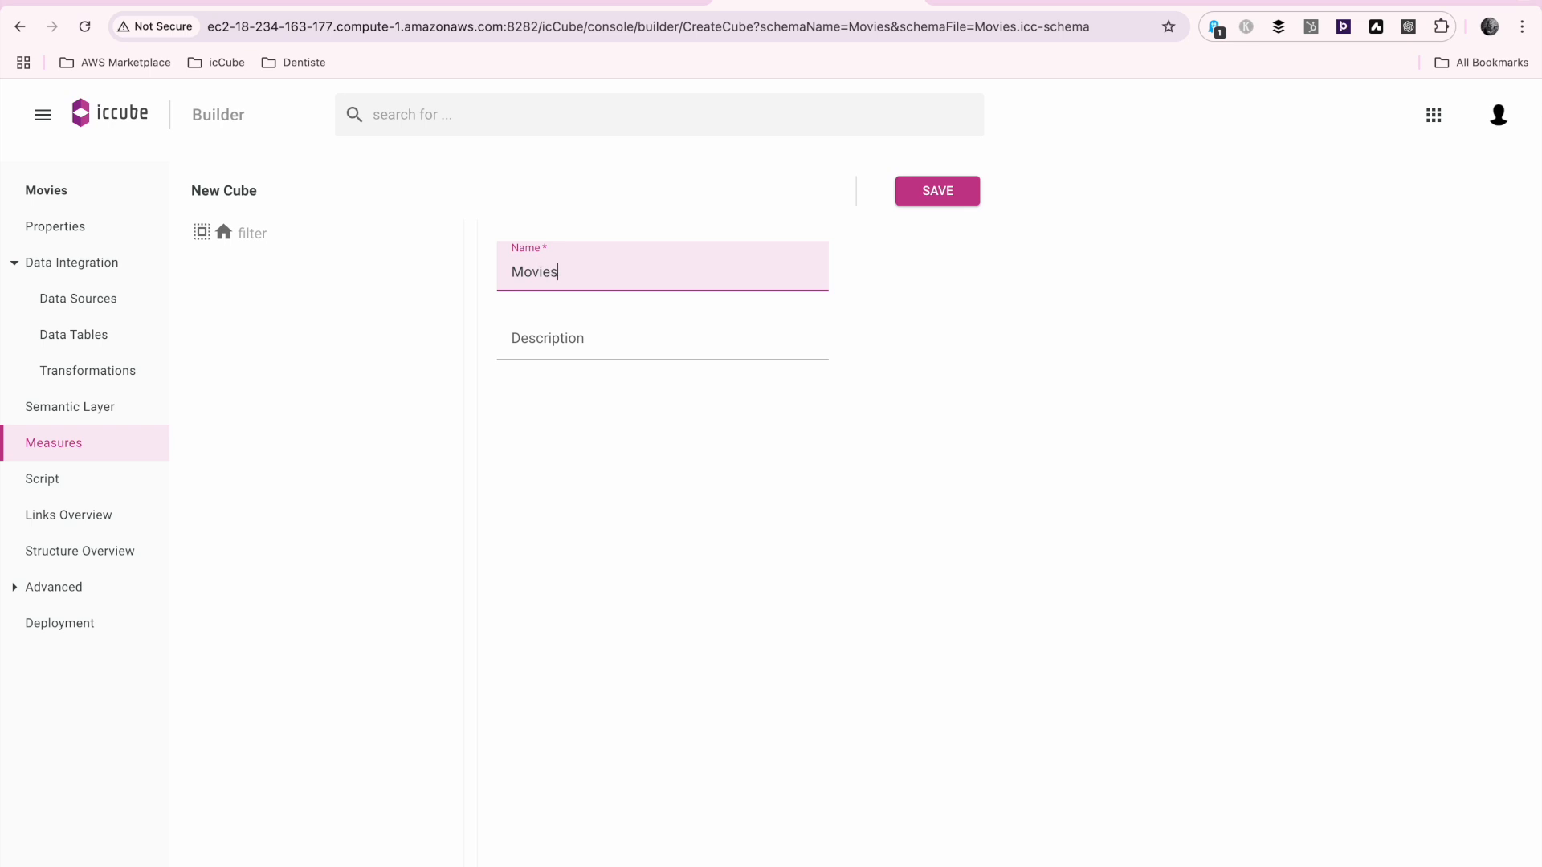
{"action": "left_click", "coordinate": [936, 195]}
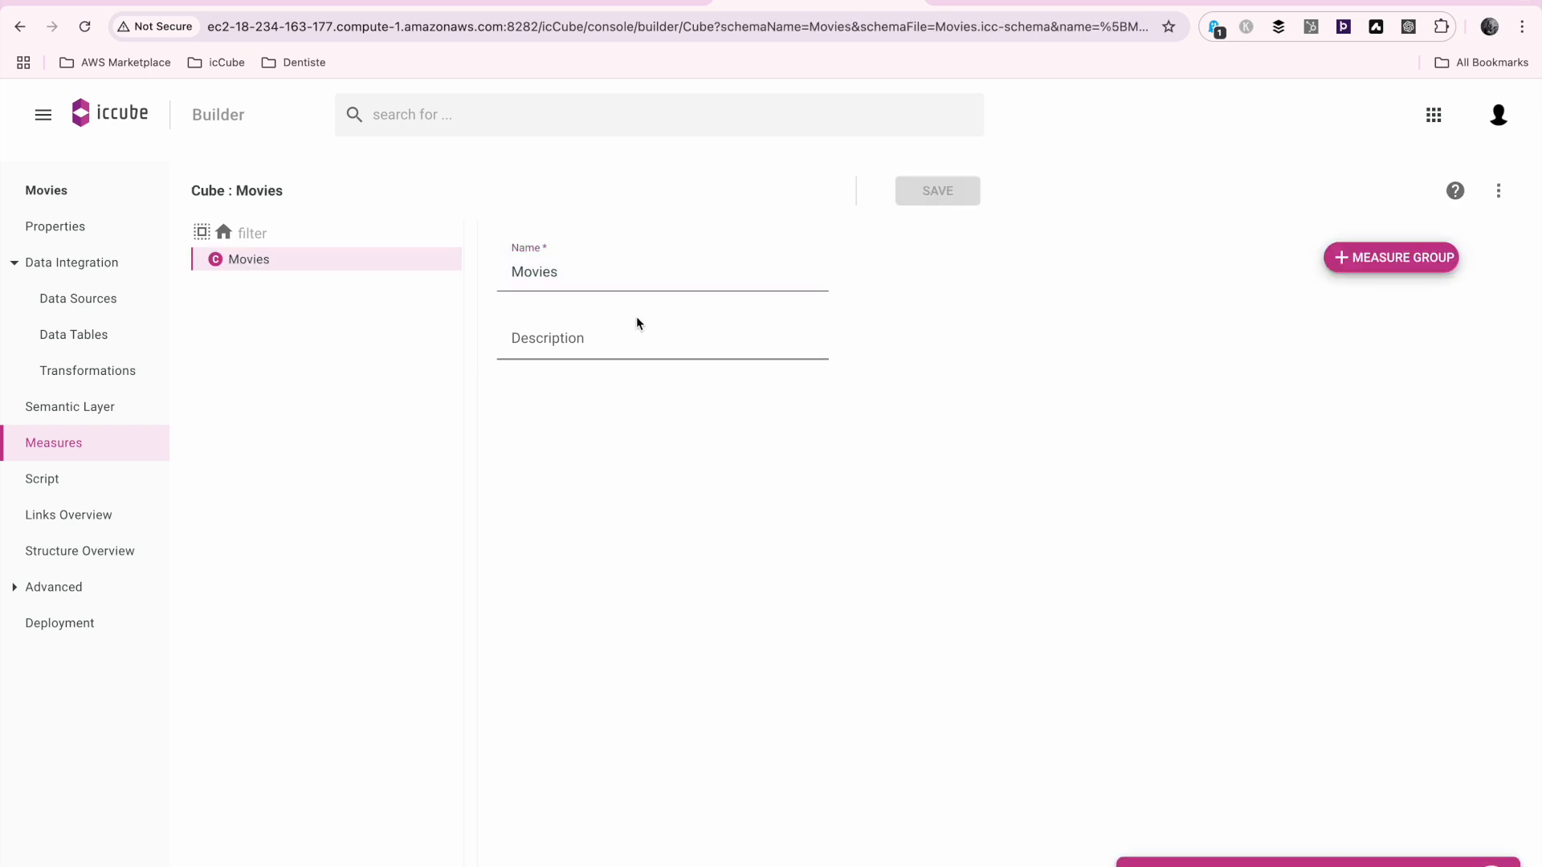
Start a Fast Setup measure group named Movies in the Movies cube, based on the netflix_titles.csv data table
{"action": "left_click", "coordinate": [1395, 257]}
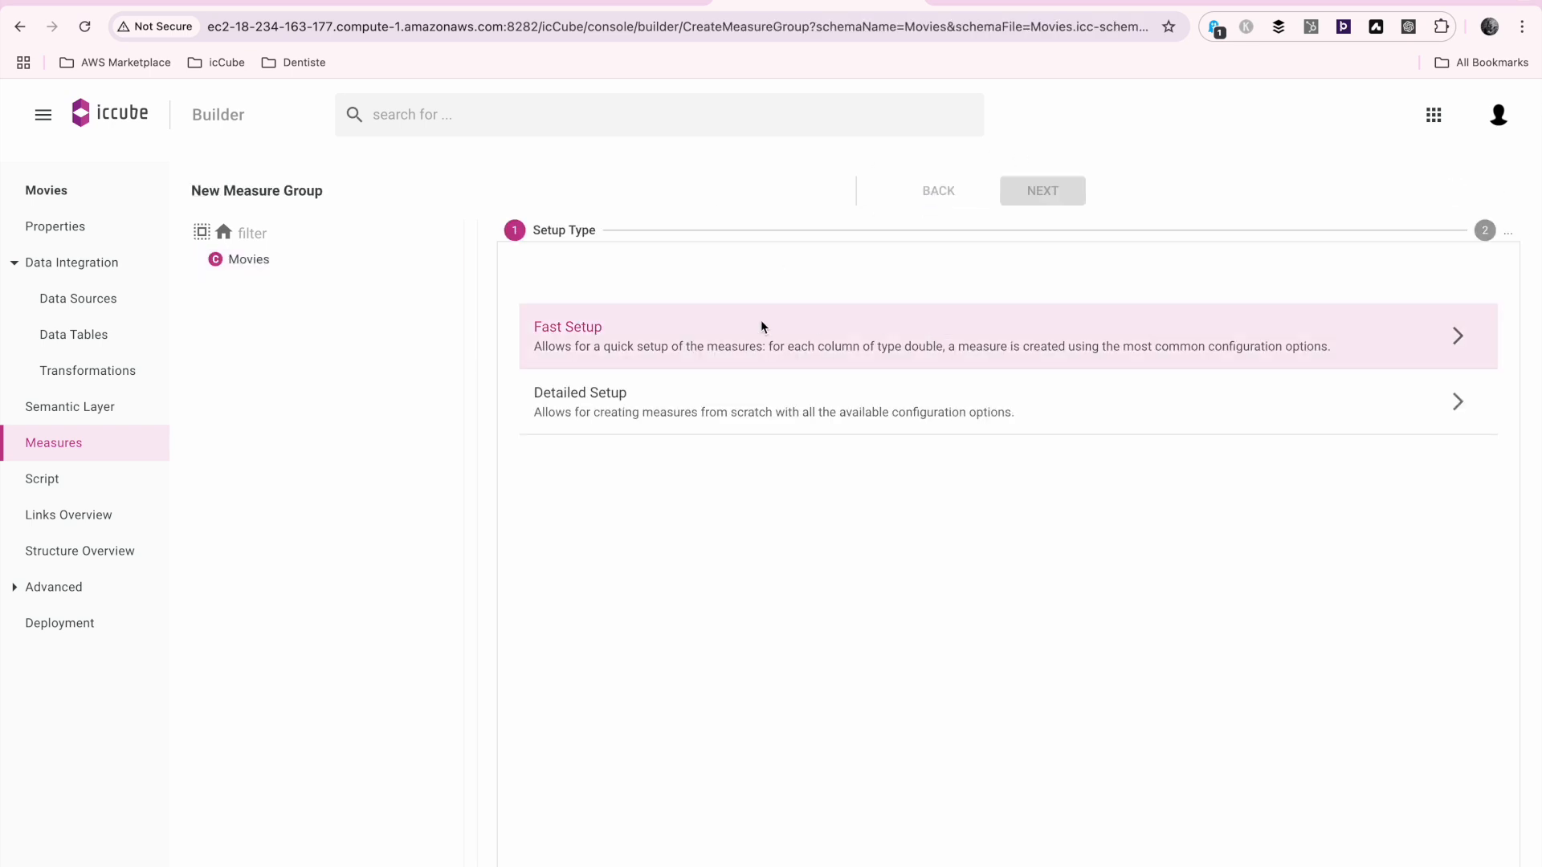
{"action": "left_click", "coordinate": [755, 340]}
{"action": "left_click", "coordinate": [629, 355]}
{"action": "type", "text": "Movies"}
{"action": "left_click", "coordinate": [640, 503]}
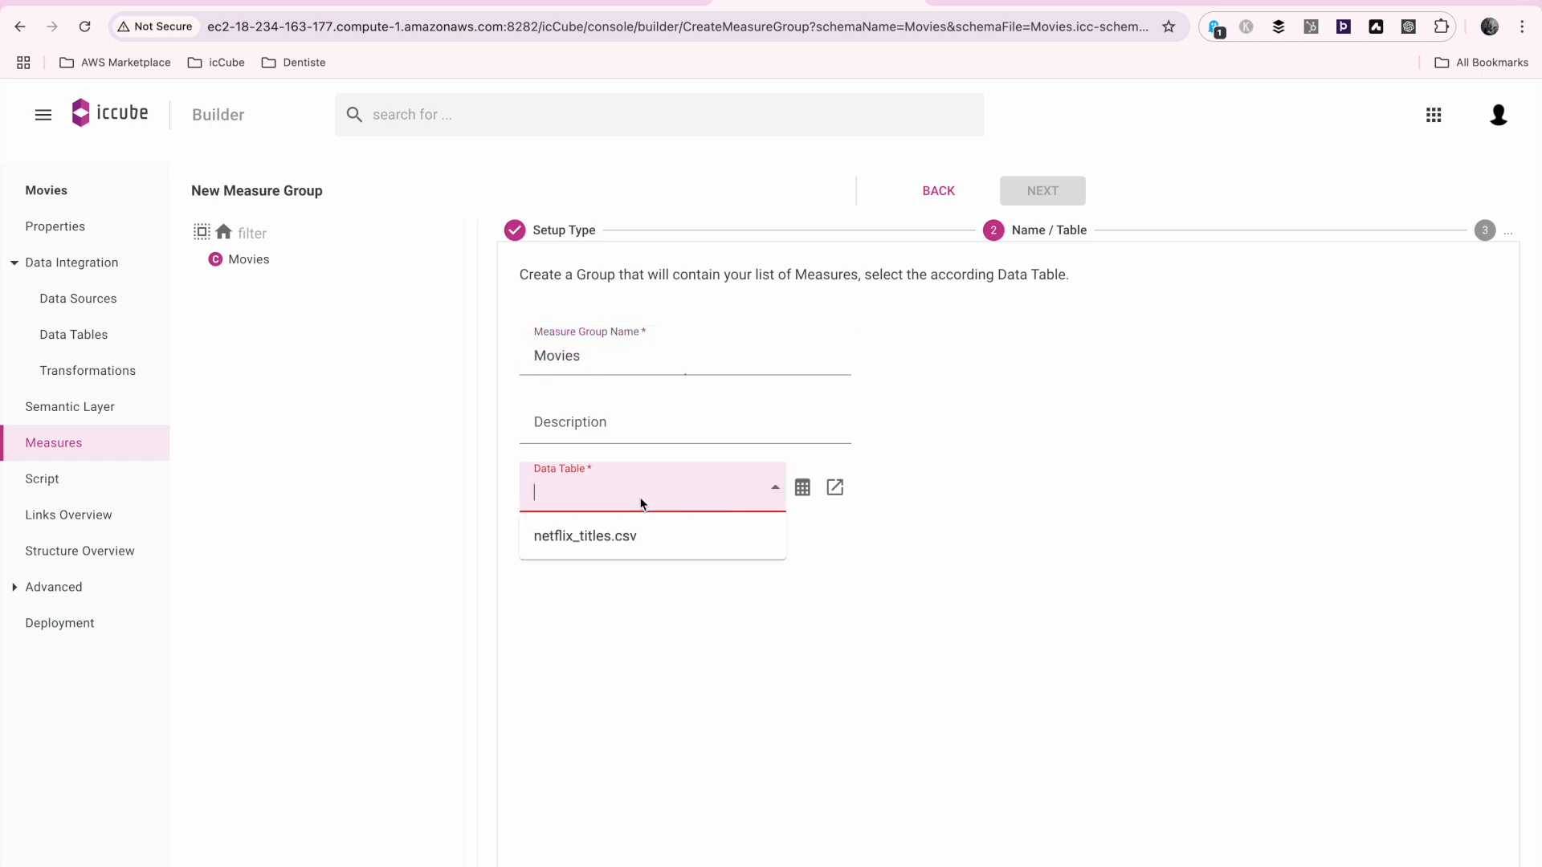
{"action": "left_click", "coordinate": [631, 534]}
{"action": "left_click", "coordinate": [1038, 192]}
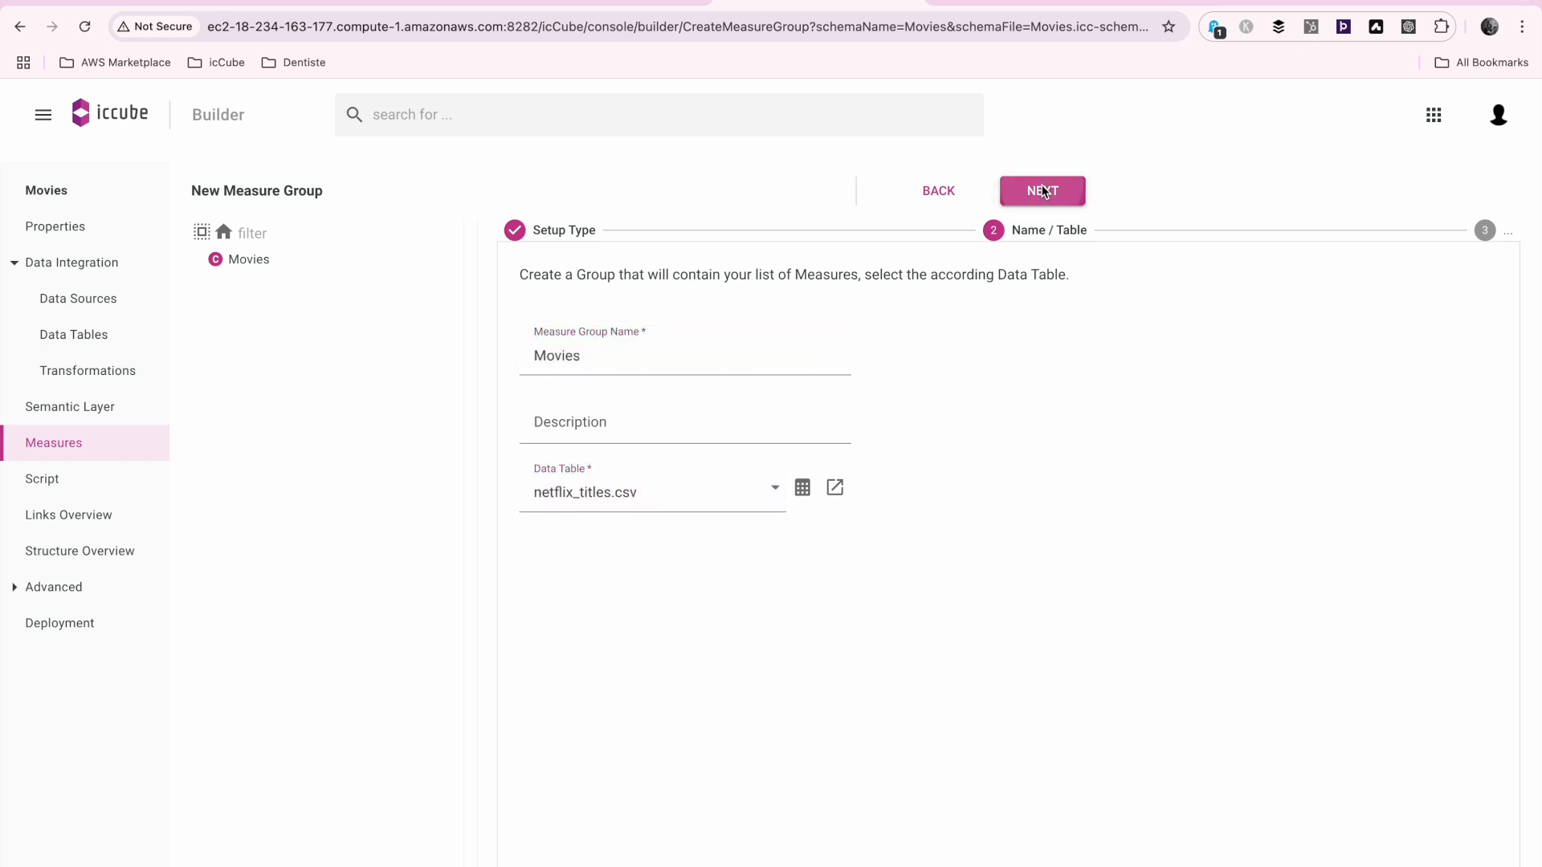
Add a measure named #Movies on the show_id column with Count (rows) aggregation to the measure group
{"action": "left_click", "coordinate": [1468, 331]}
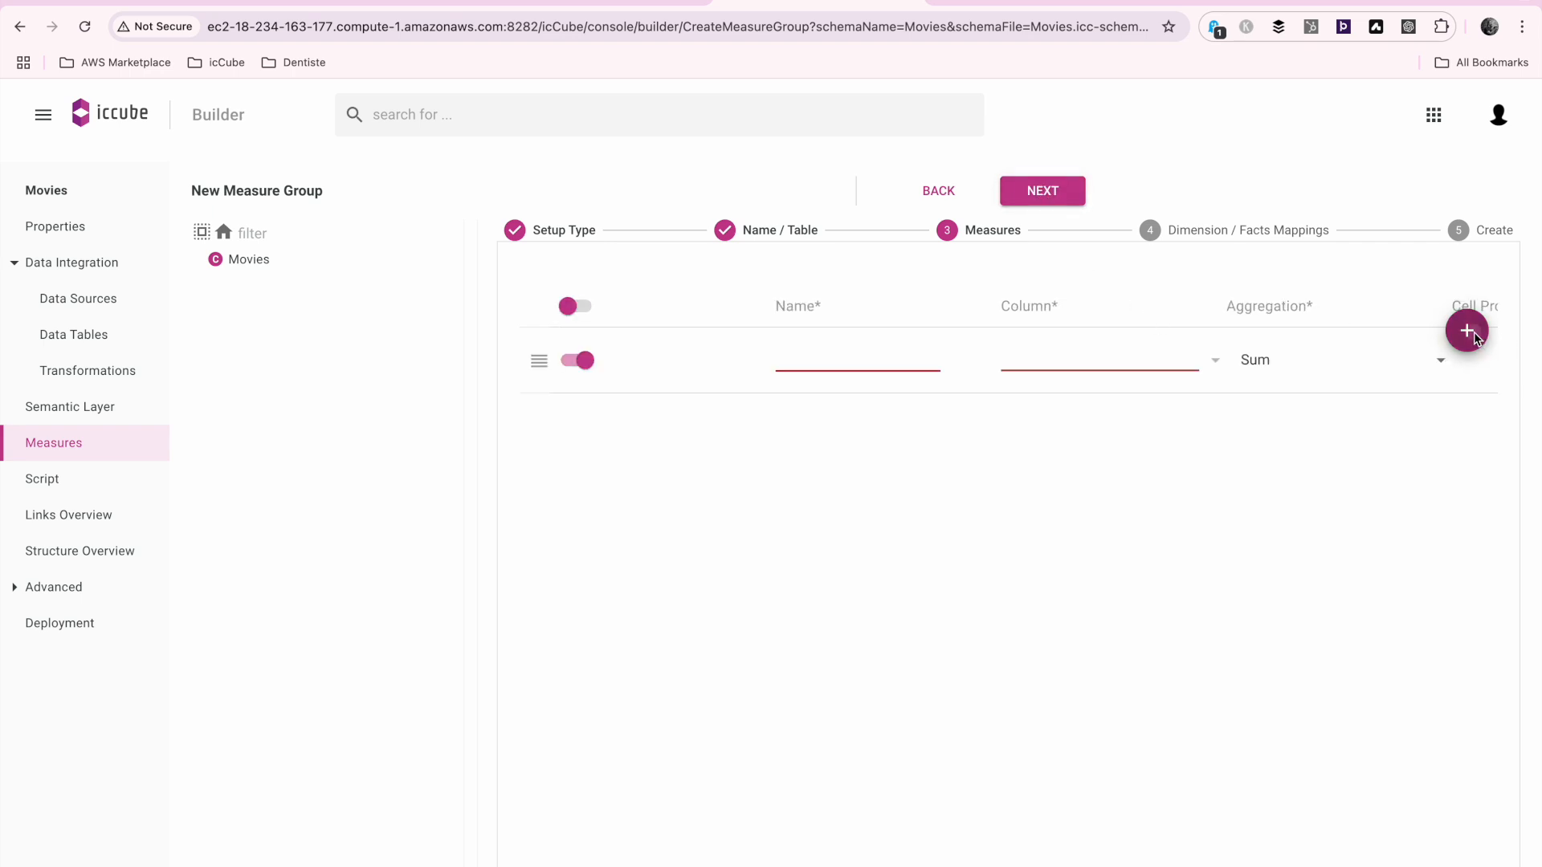
{"action": "left_click", "coordinate": [898, 367]}
{"action": "type", "text": "#Movies"}
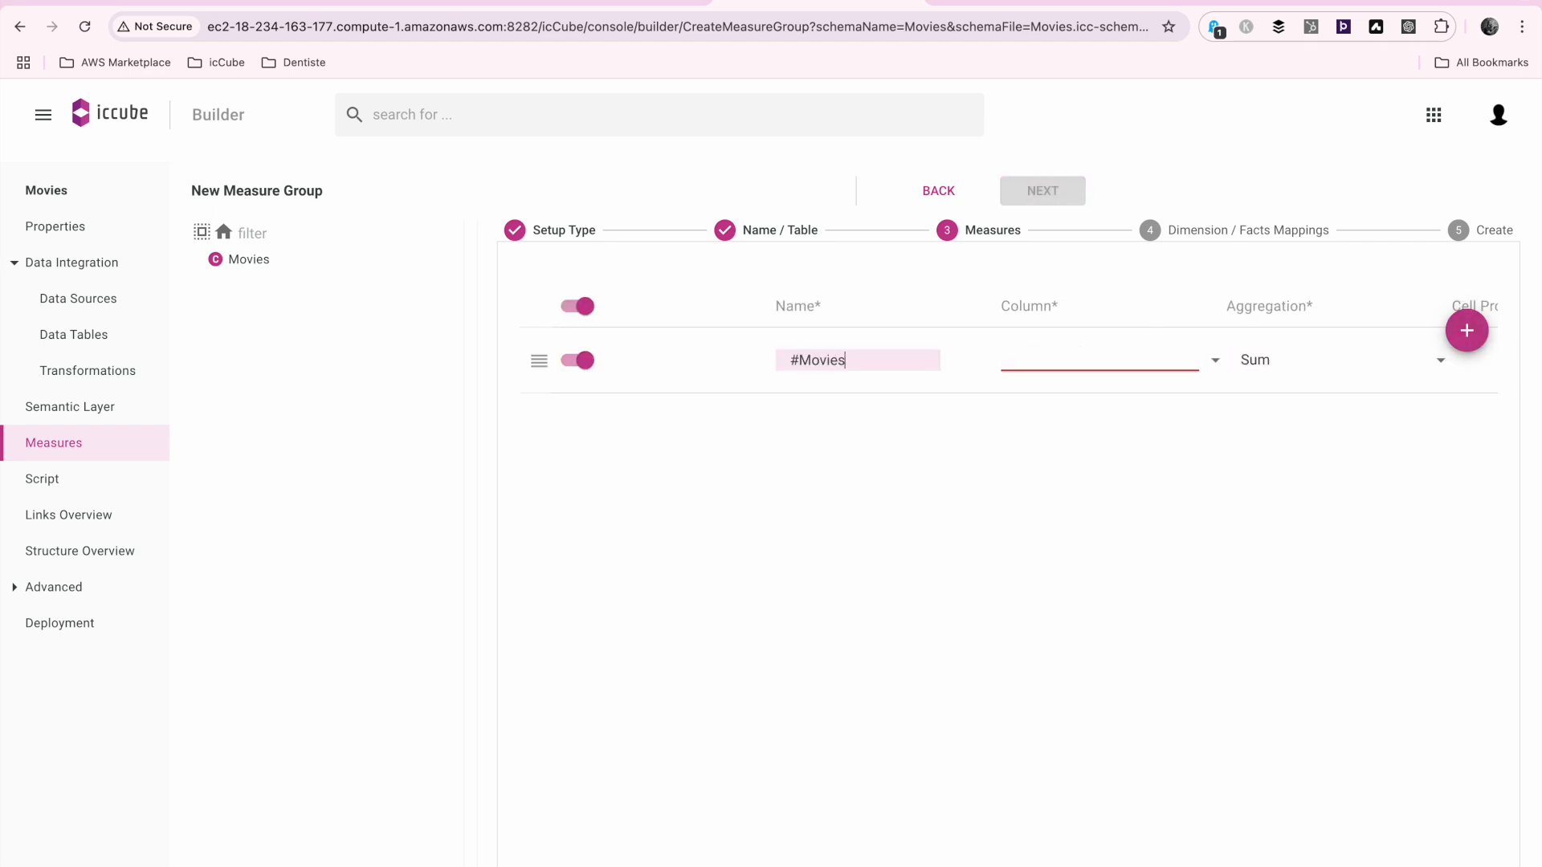
{"action": "key", "text": "Tab"}
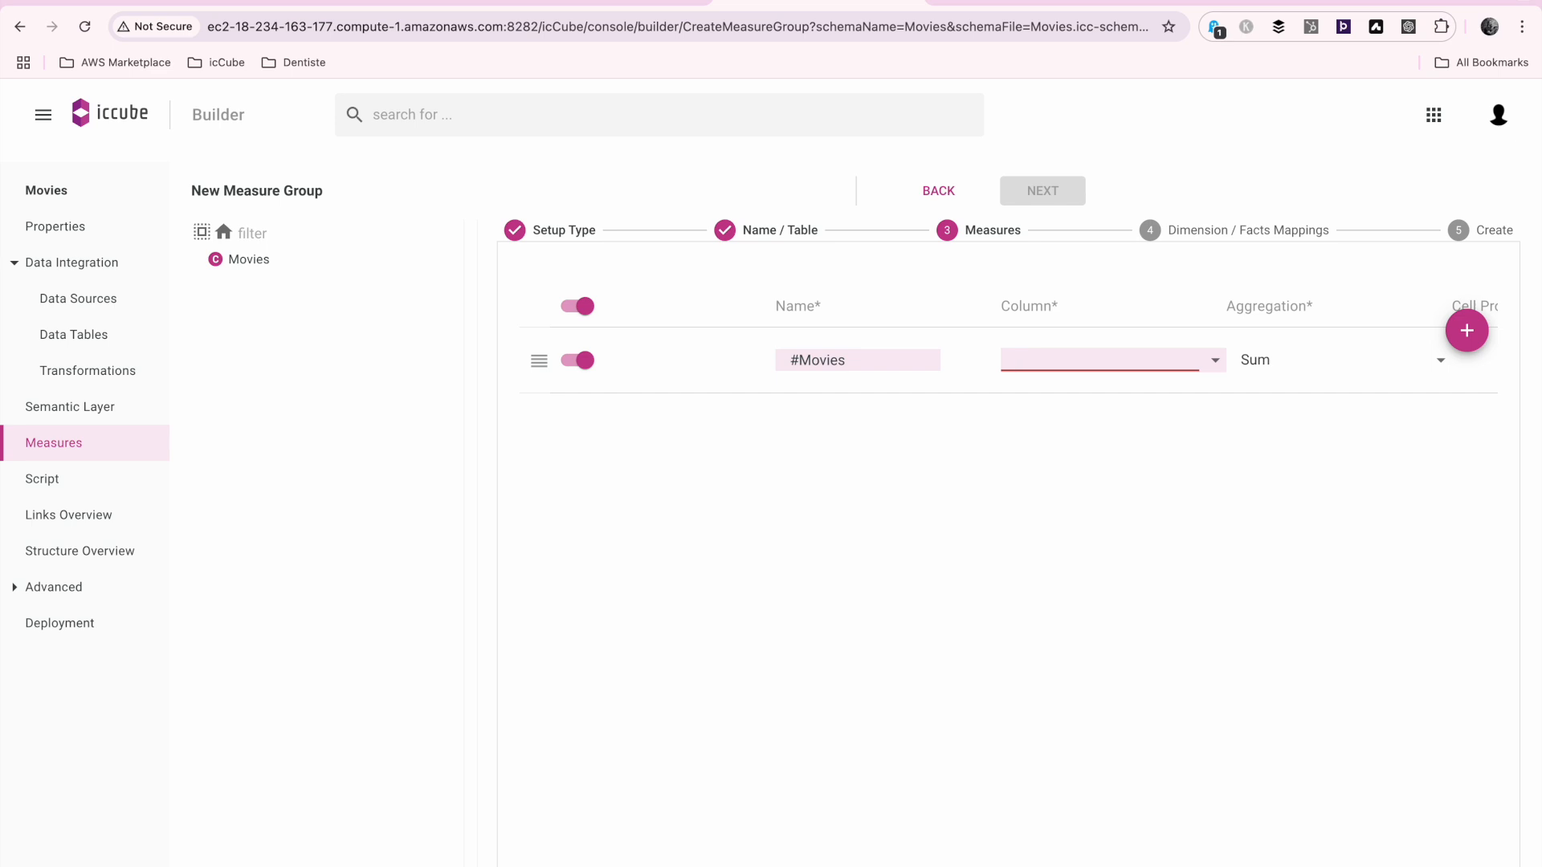
{"action": "left_click", "coordinate": [1216, 363]}
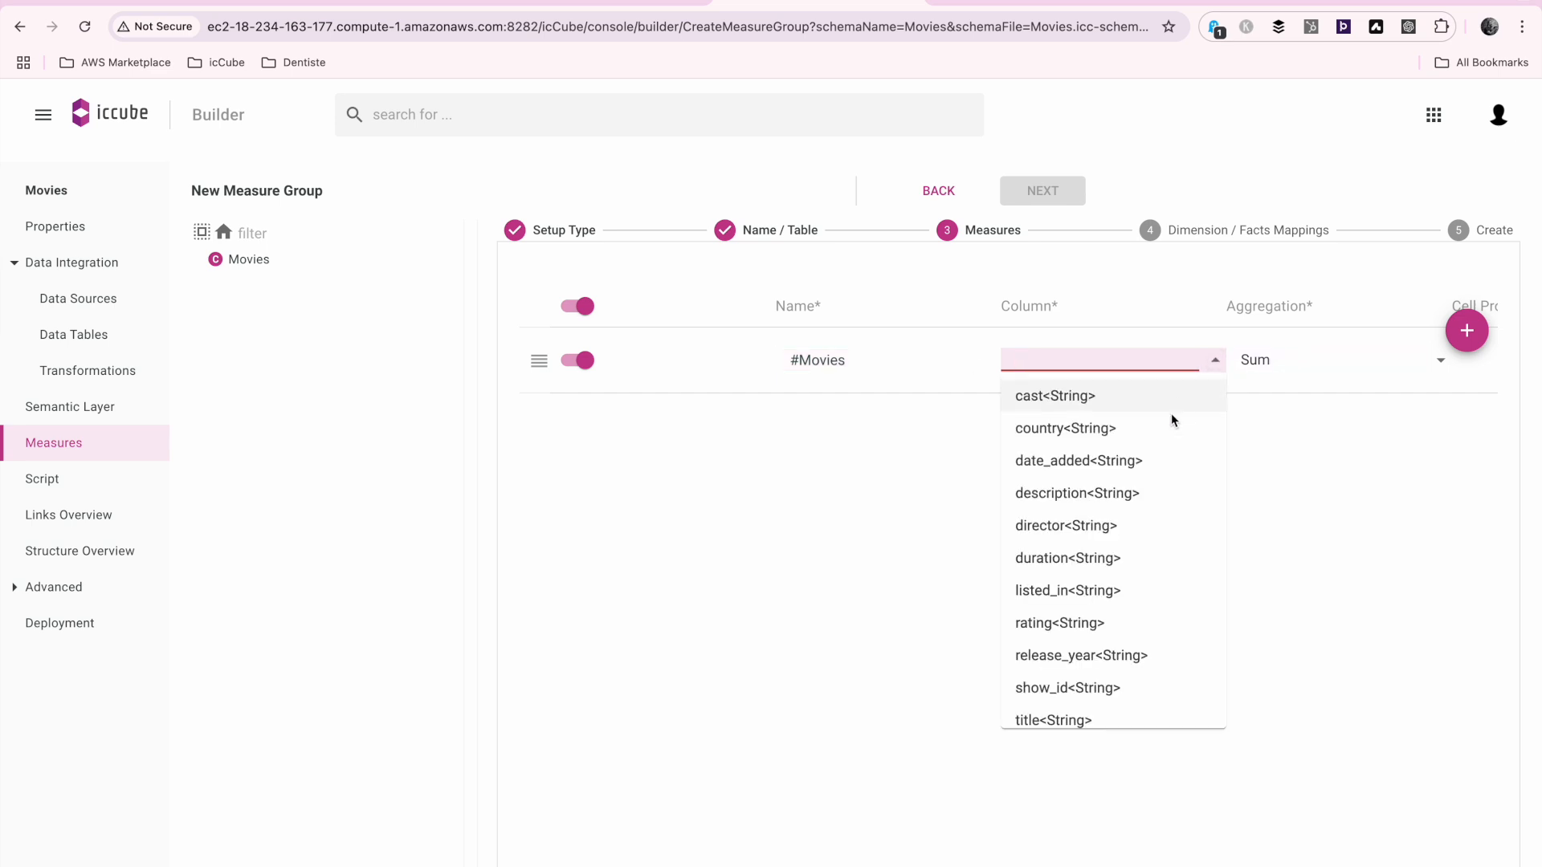
{"action": "left_click", "coordinate": [1077, 684]}
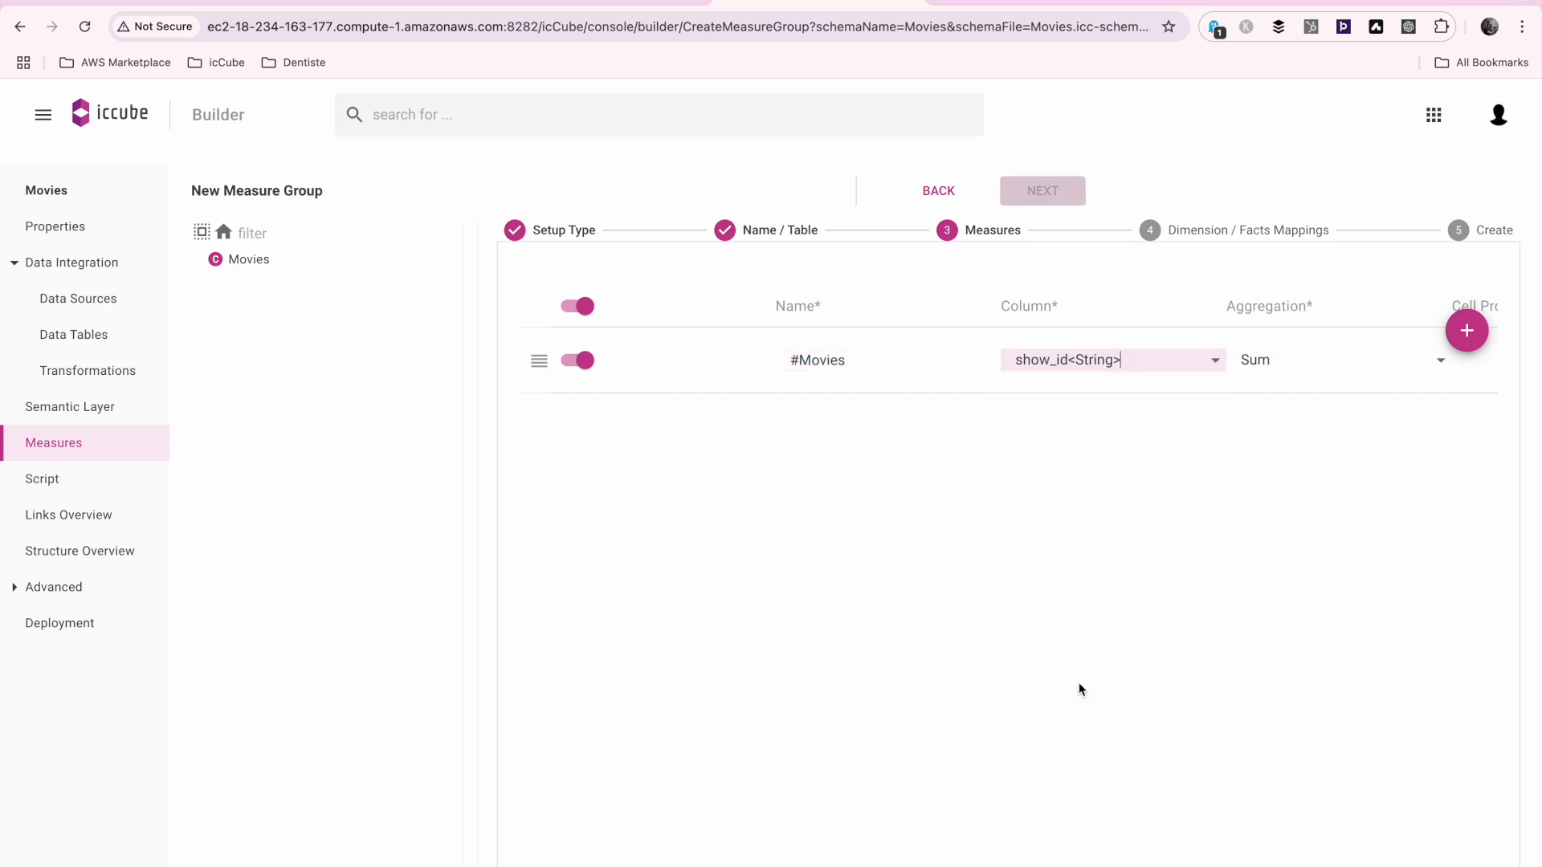
{"action": "left_click", "coordinate": [1436, 361]}
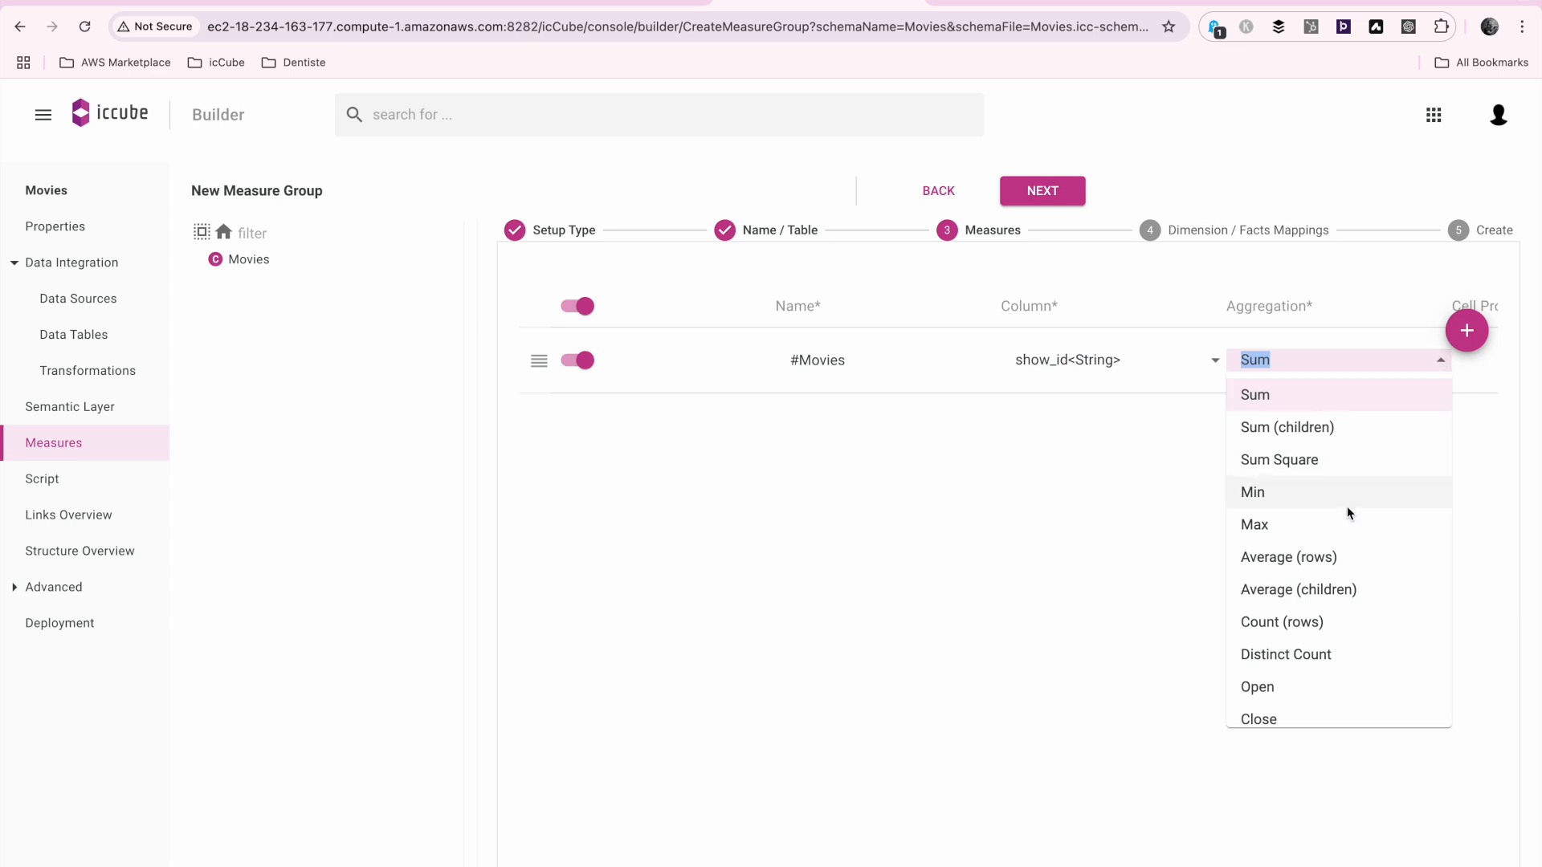
{"action": "left_click", "coordinate": [1316, 622]}
{"action": "left_click", "coordinate": [1053, 191]}
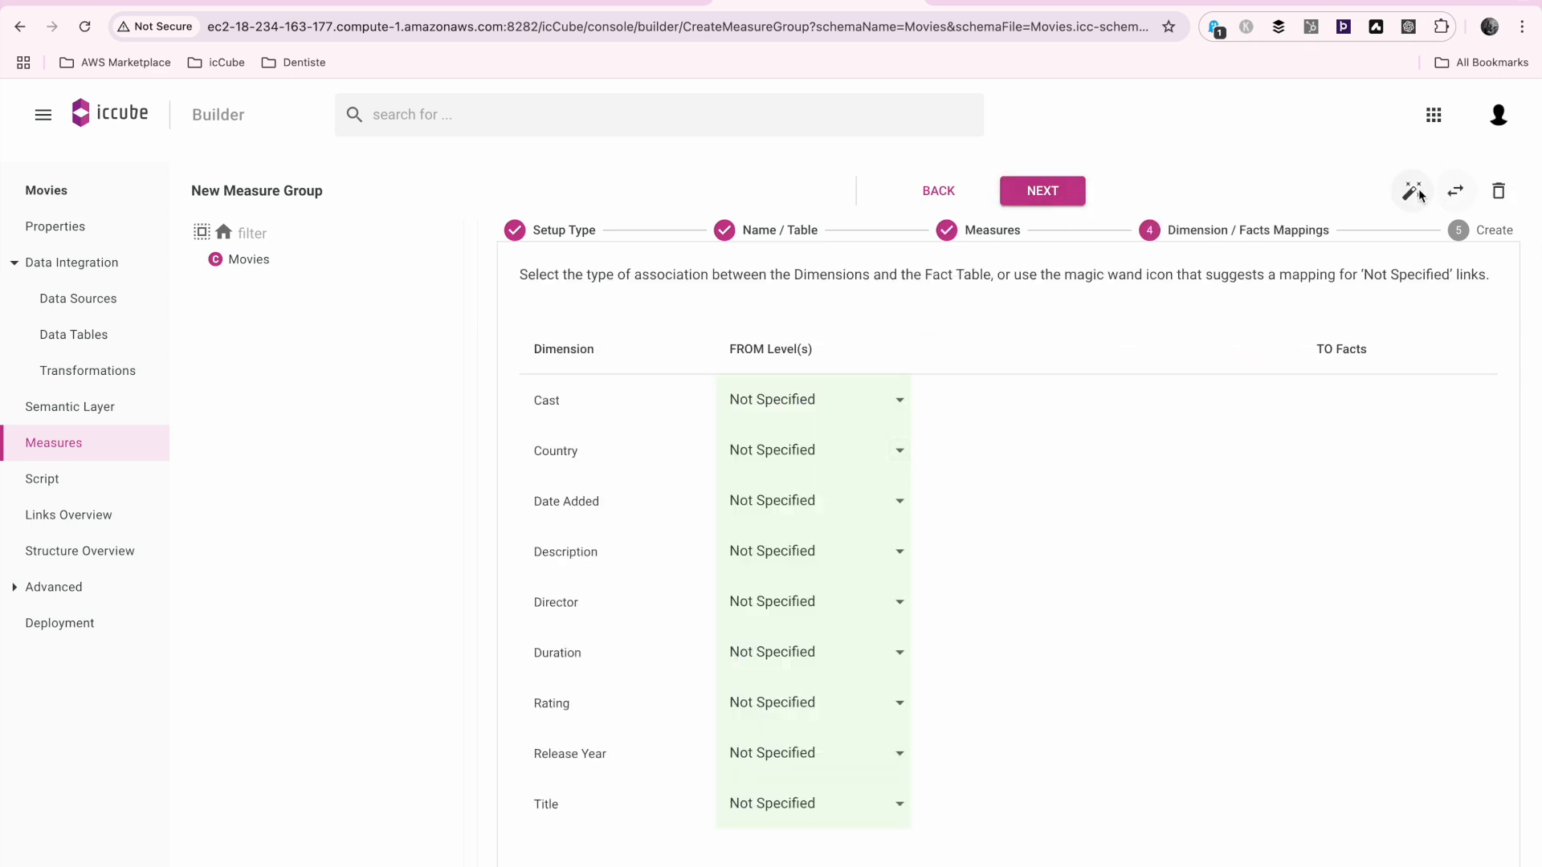
Apply the suggested mappings between all dimensions and the fact table, create the Movies measure group and expand the Movies cube
{"action": "left_click", "coordinate": [1414, 192]}
{"action": "left_click", "coordinate": [1041, 193]}
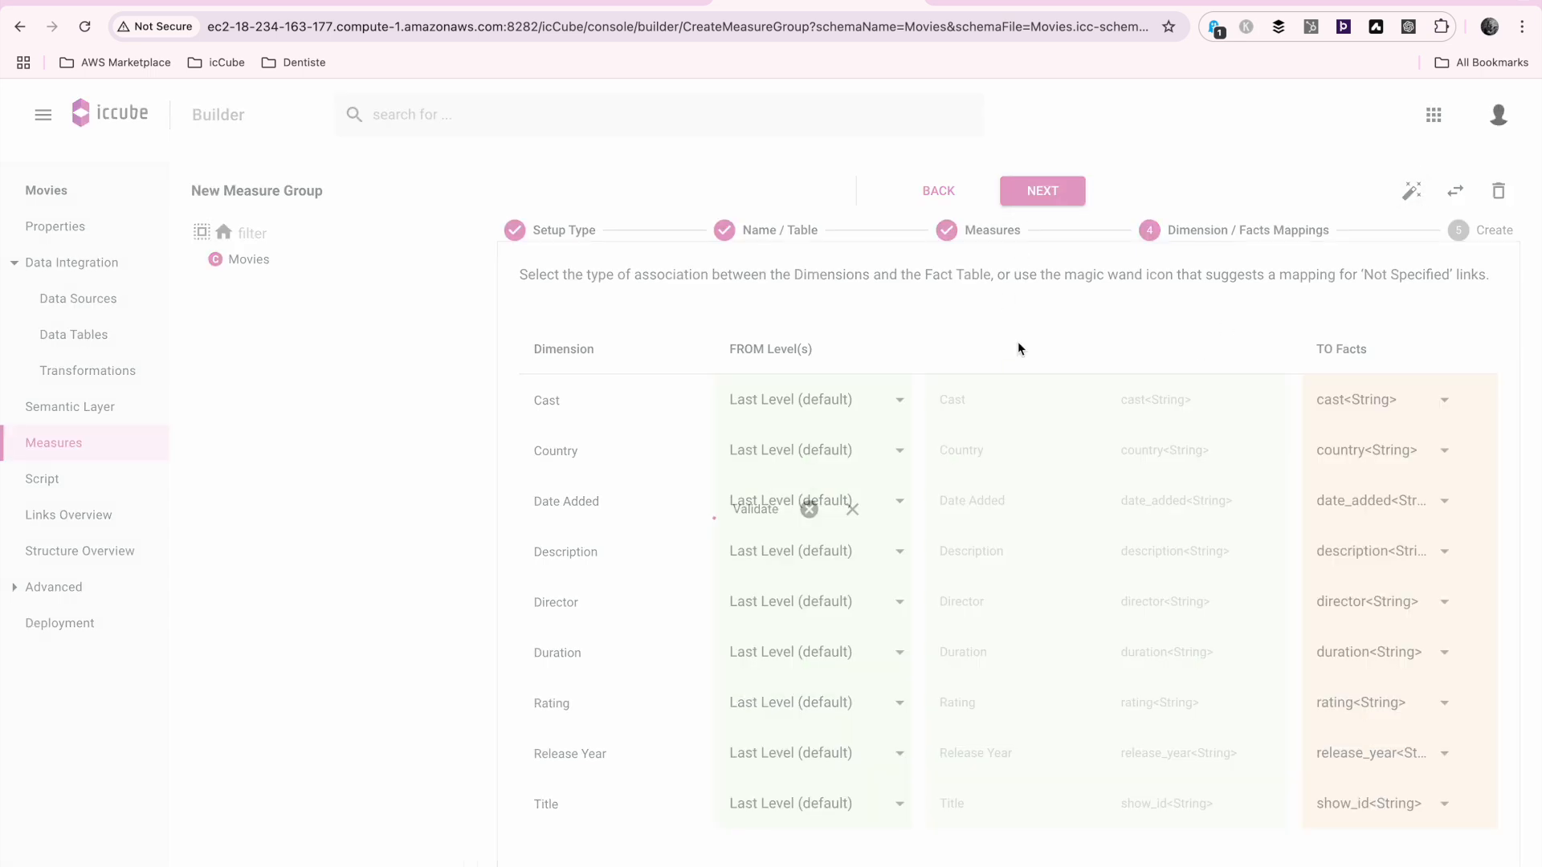
{"action": "left_click", "coordinate": [1032, 320]}
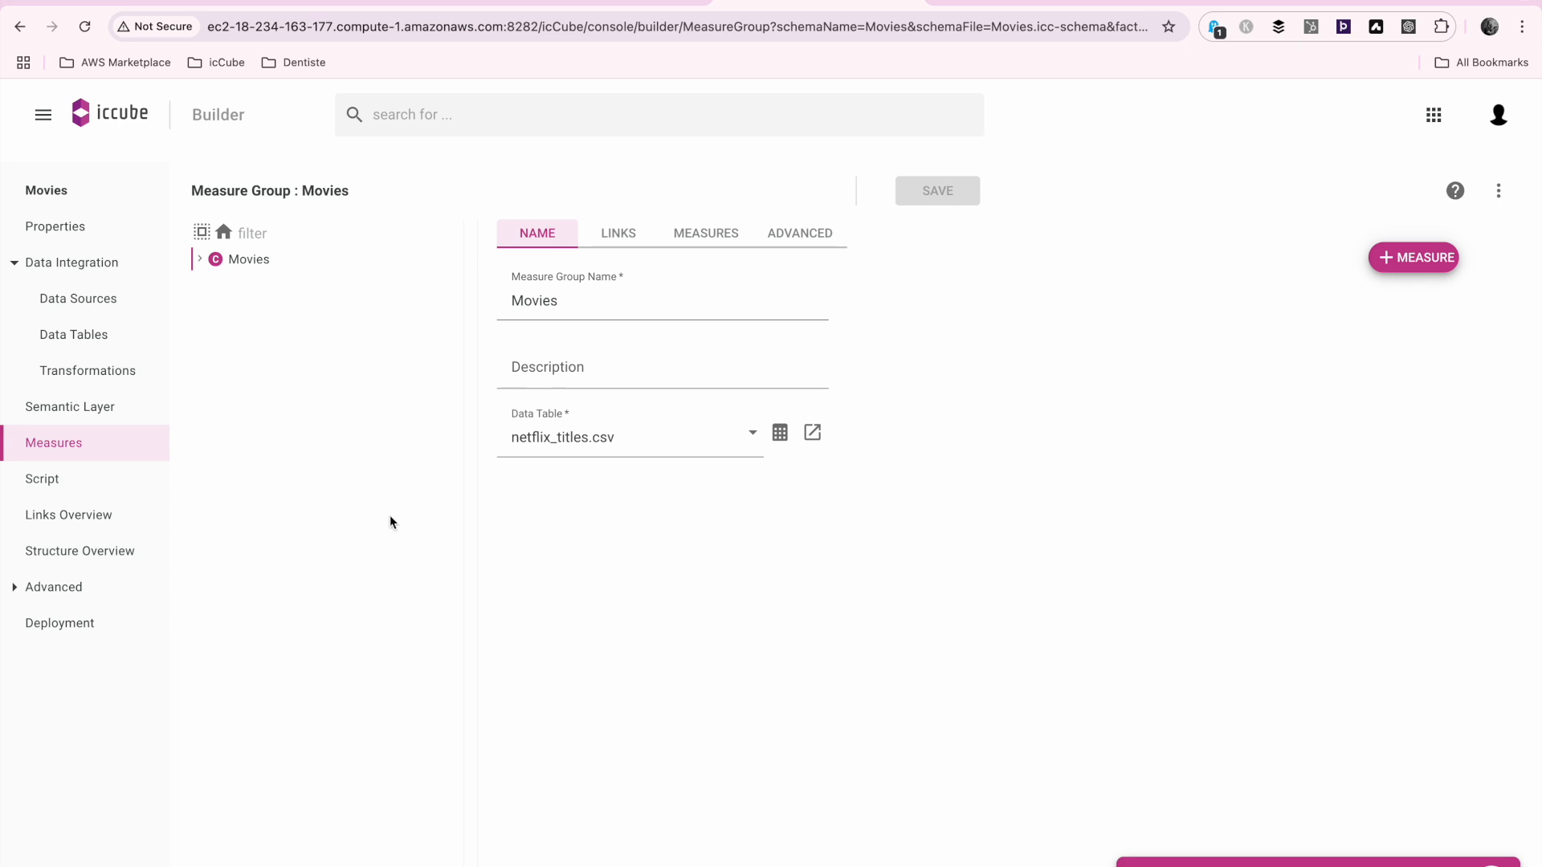
{"action": "left_click", "coordinate": [199, 259]}
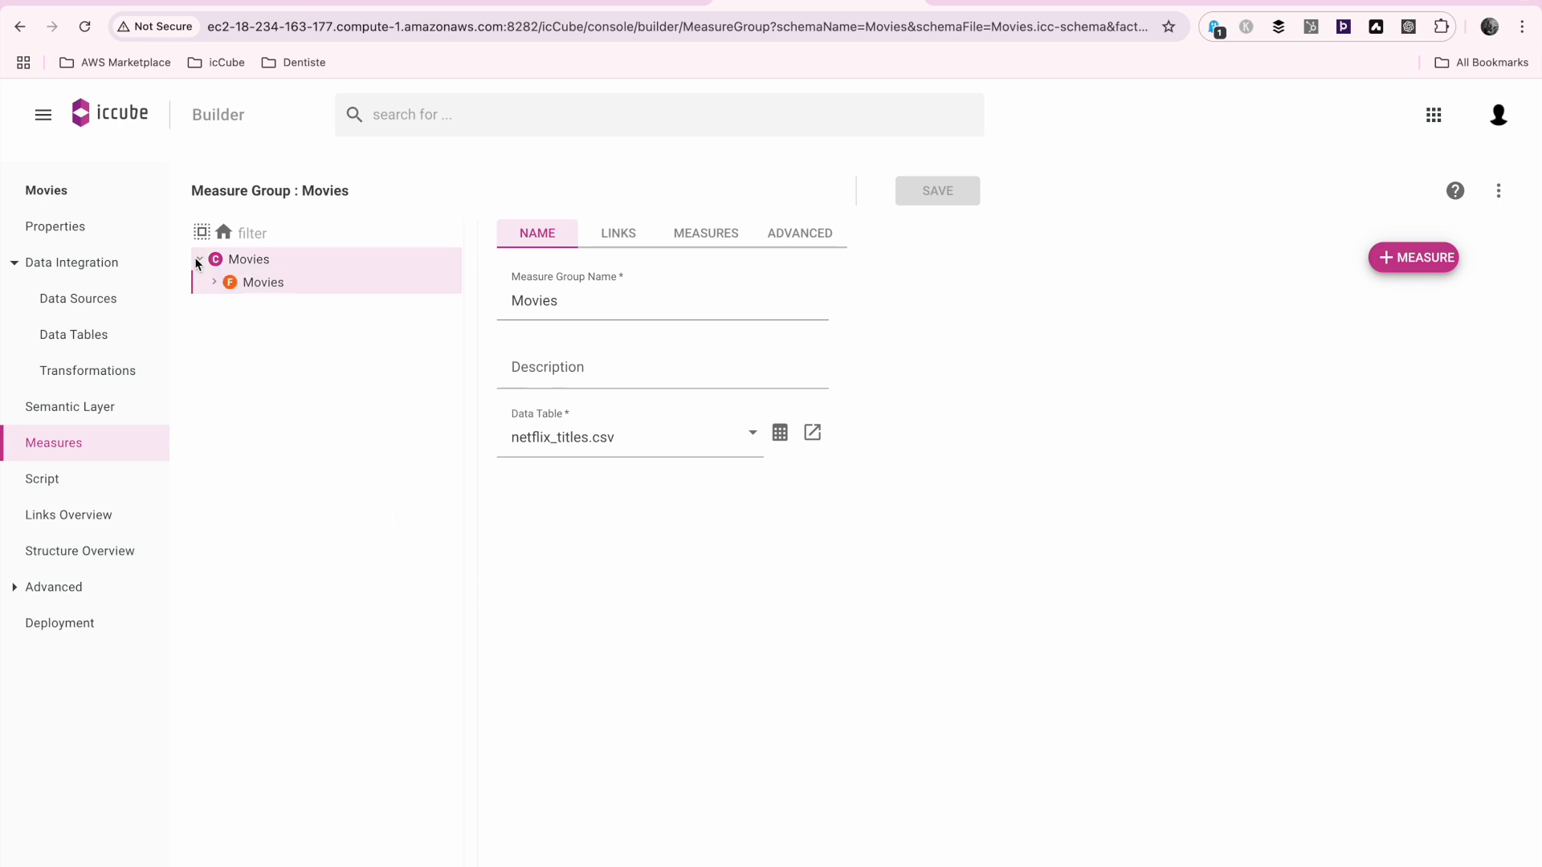
Set the Cast dimension's unknown member to NA in the semantic layer and save it
{"action": "left_click", "coordinate": [95, 410]}
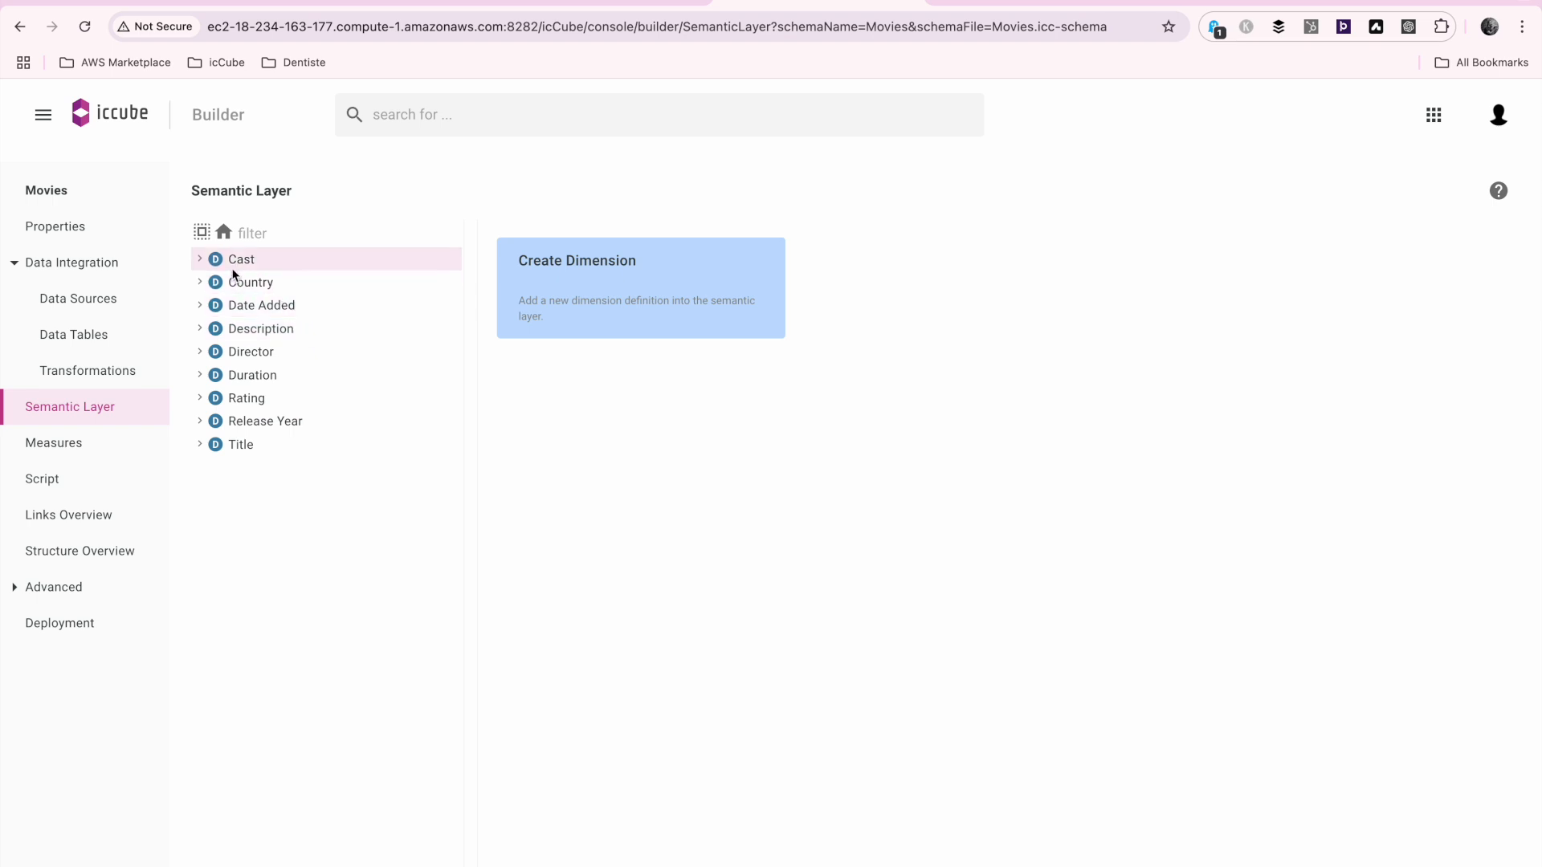
{"action": "left_click", "coordinate": [265, 258]}
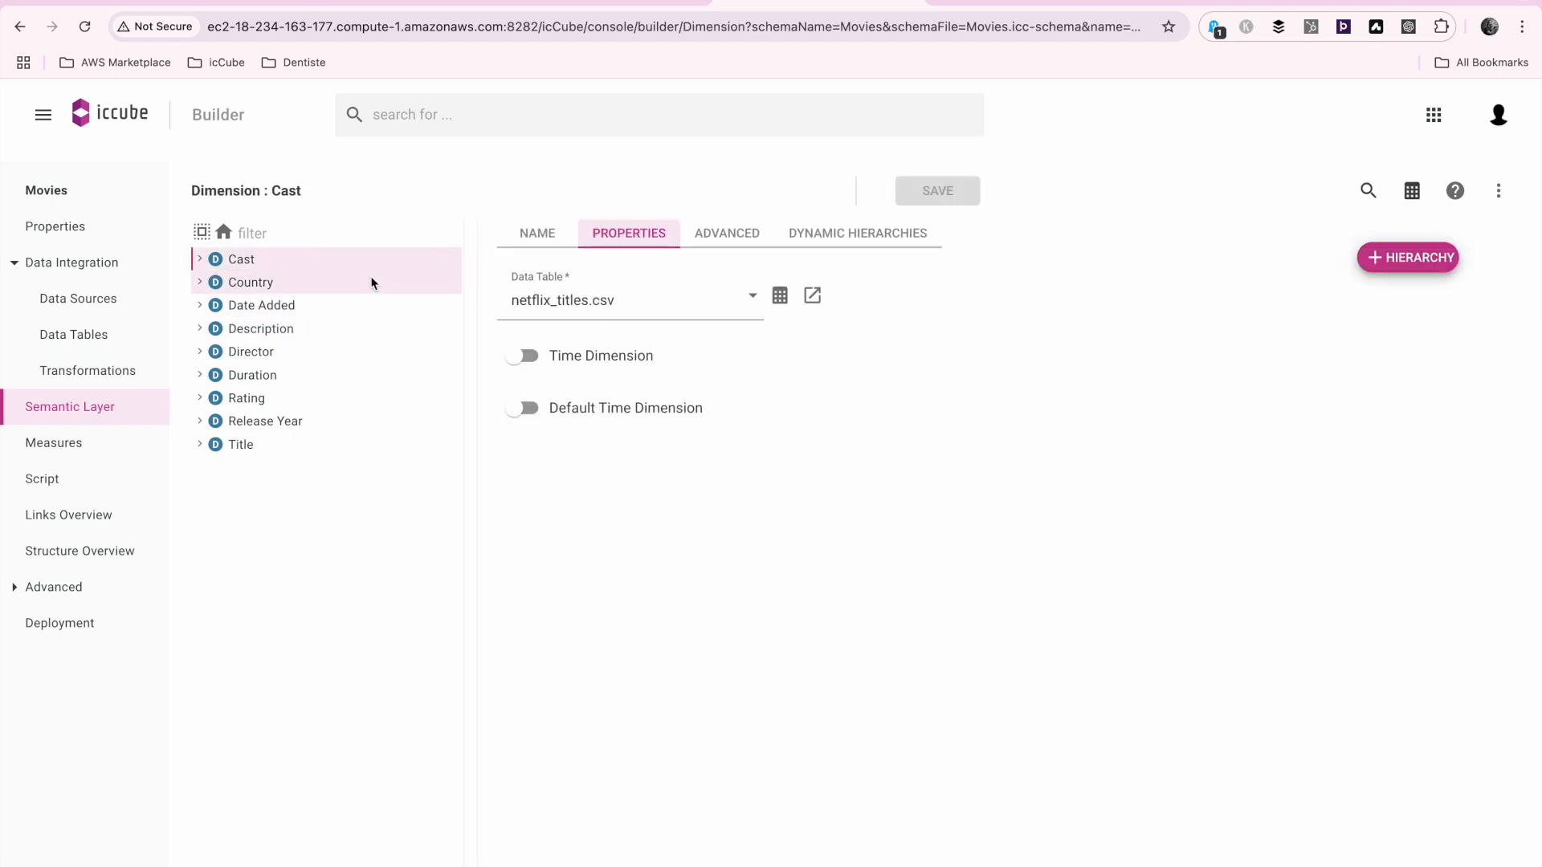
{"action": "left_click", "coordinate": [707, 235]}
{"action": "left_click", "coordinate": [684, 295]}
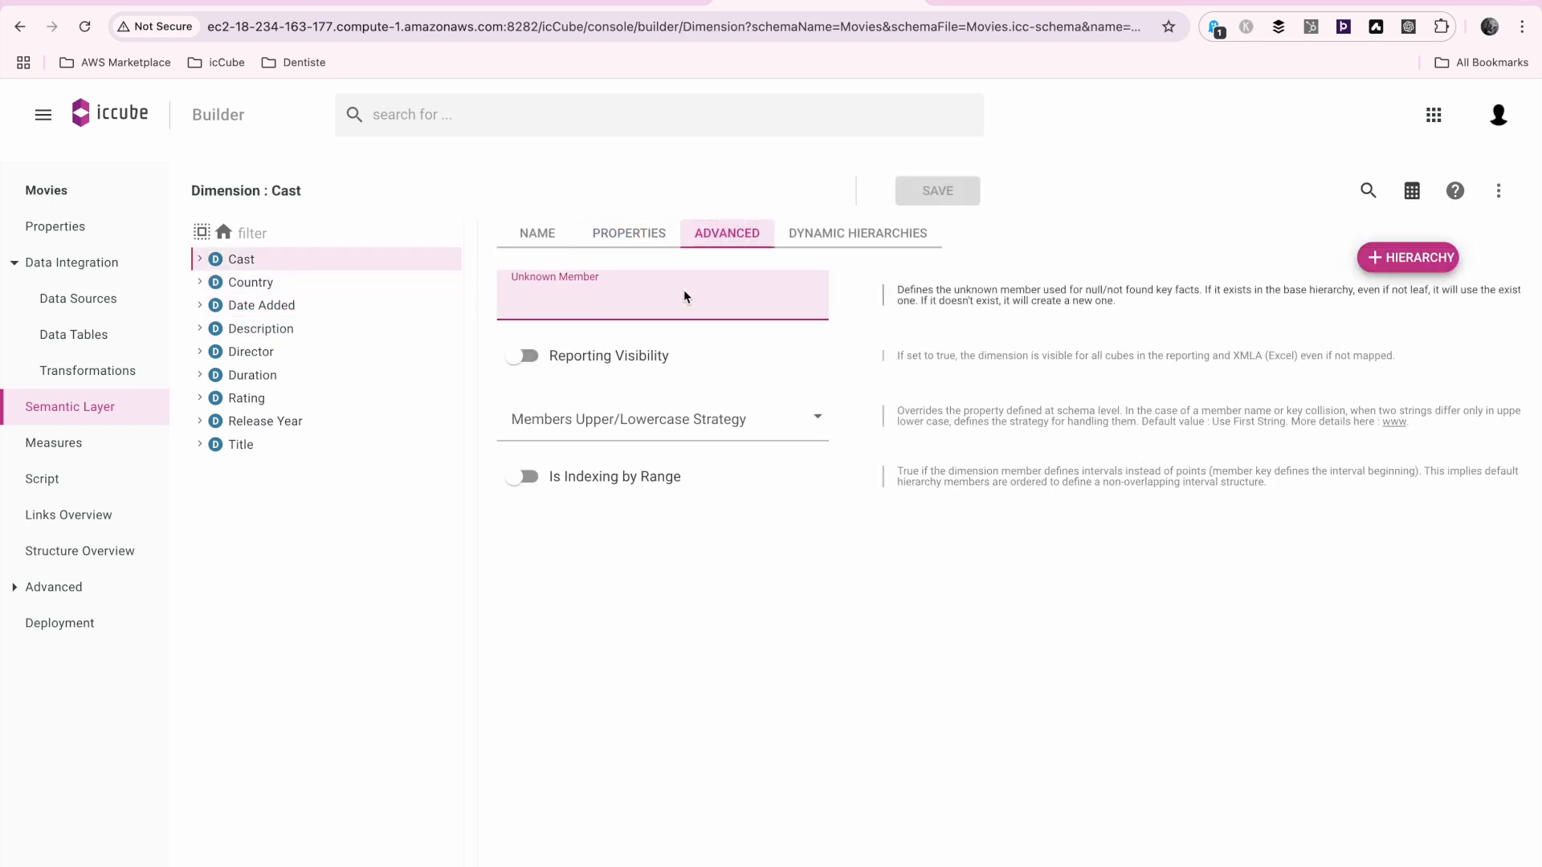
{"action": "type", "text": "NA"}
{"action": "key", "text": "super+a"}
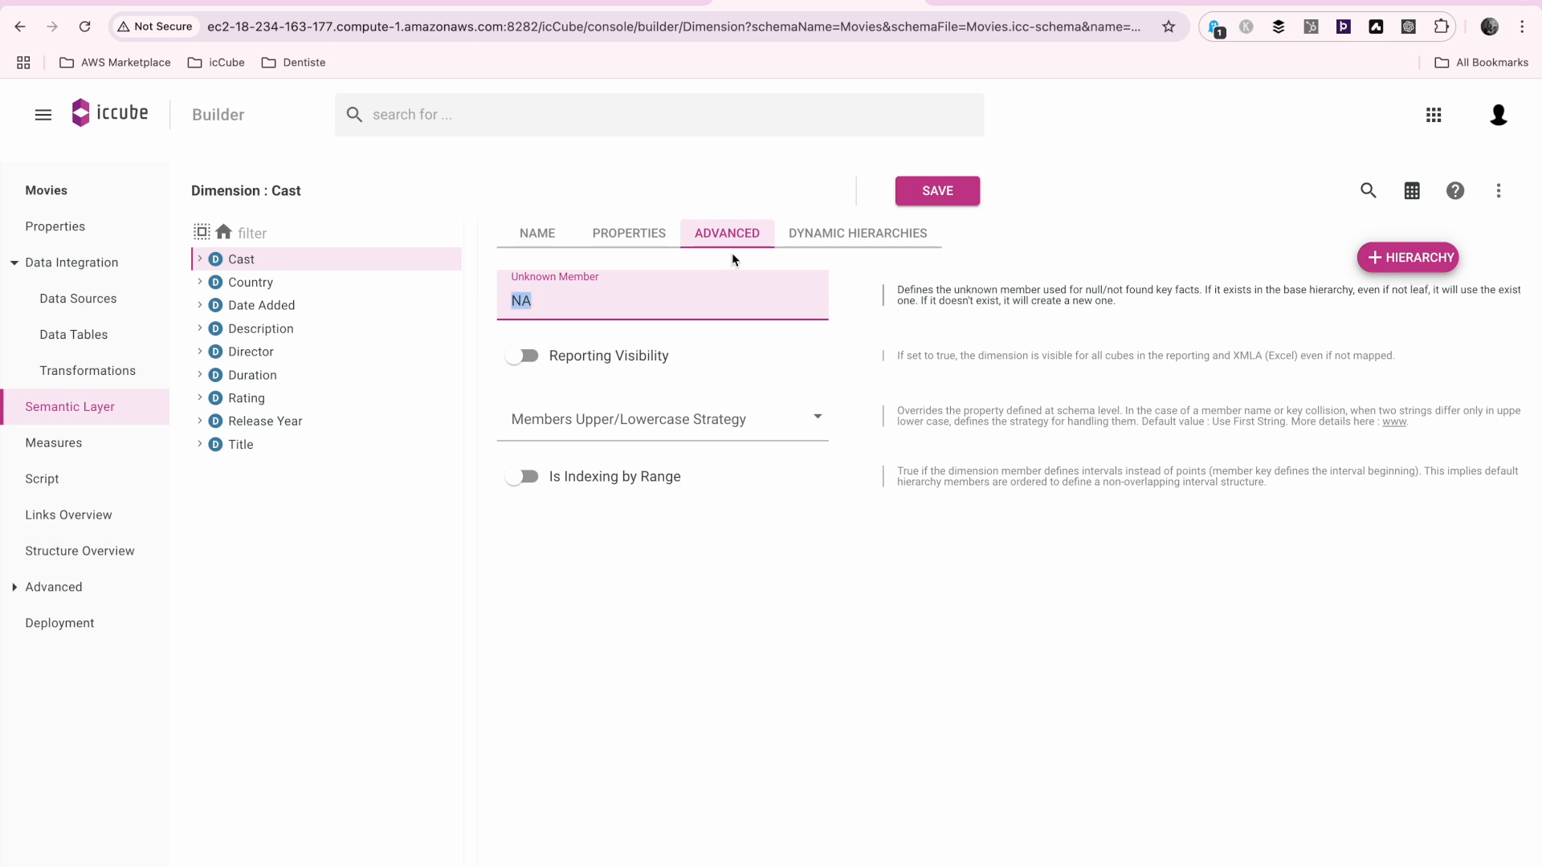
{"action": "left_click", "coordinate": [937, 190]}
Set the unknown member of the Country dimension to NA and save the dimension
{"action": "left_click", "coordinate": [273, 282]}
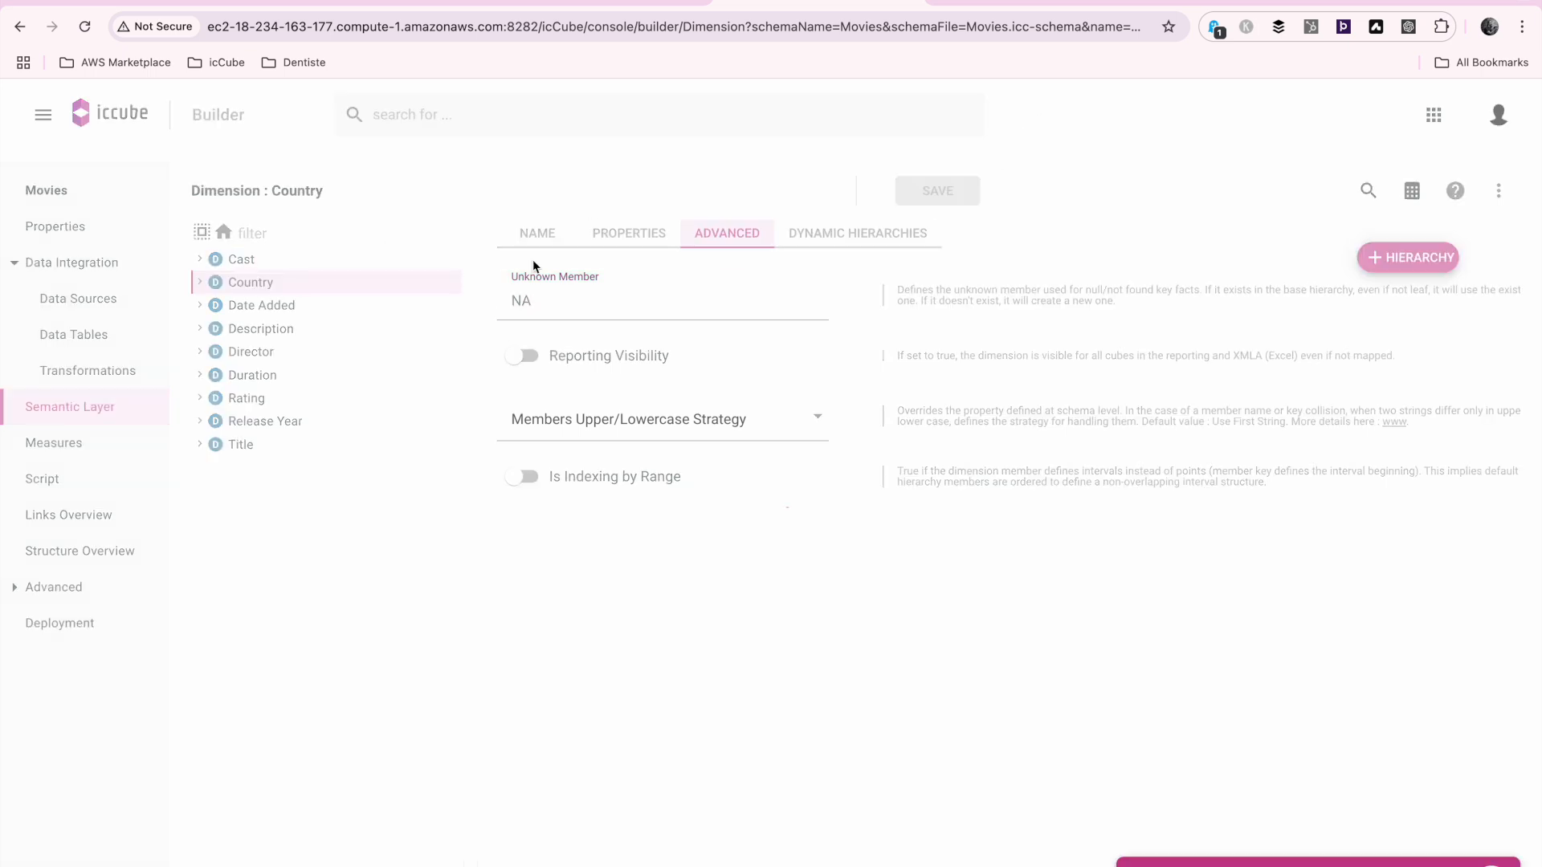
{"action": "left_click", "coordinate": [731, 234]}
{"action": "left_click", "coordinate": [645, 302]}
{"action": "type", "text": "NA"}
{"action": "left_click", "coordinate": [967, 189]}
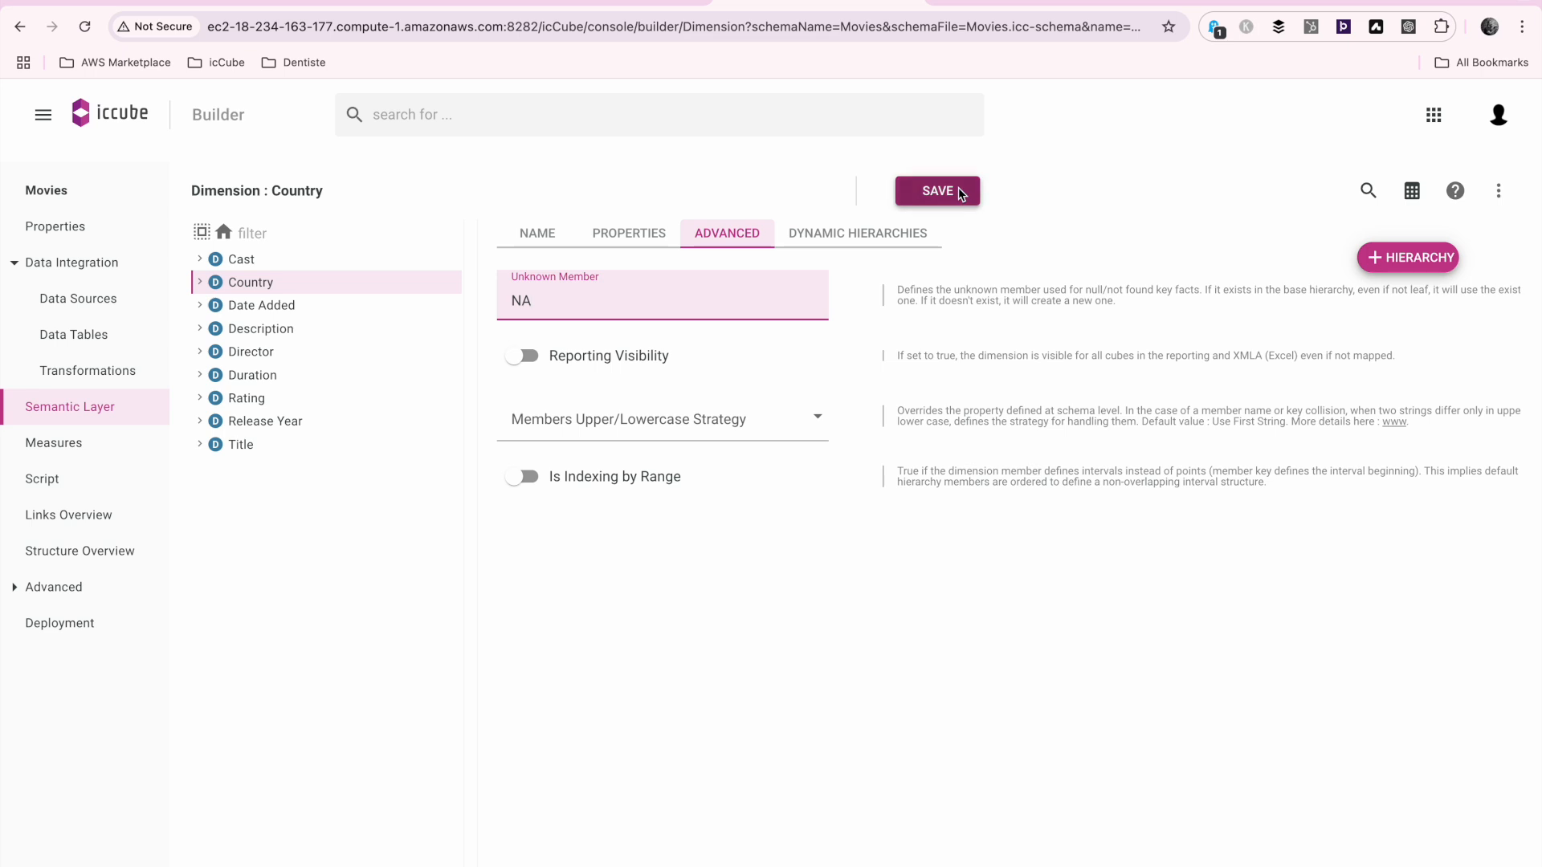
Set the unknown member of the Date Added dimension to NA and save the dimension
{"action": "left_click", "coordinate": [299, 305]}
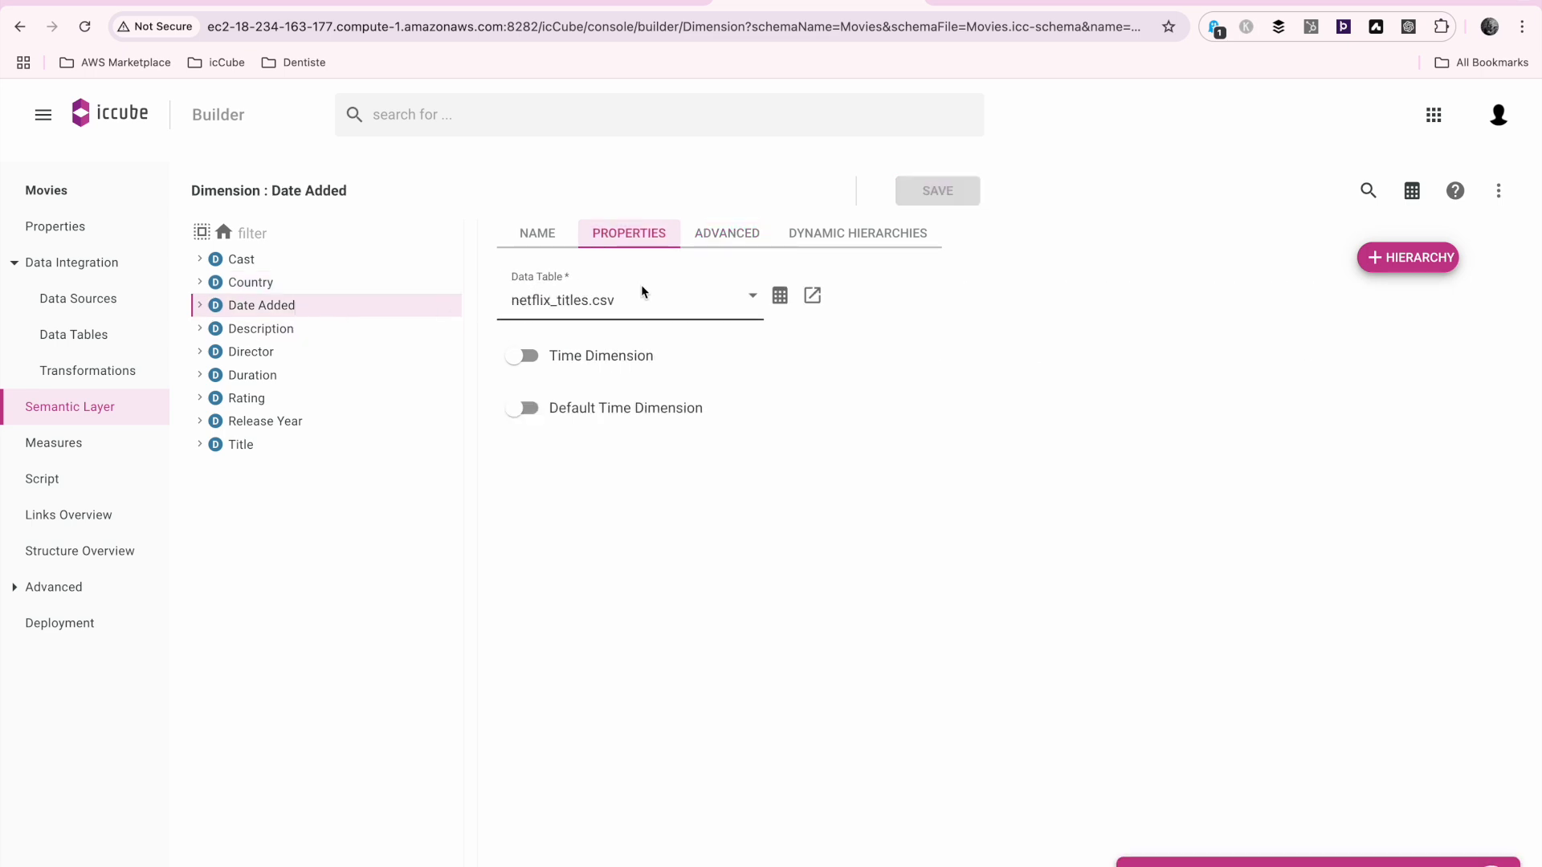
{"action": "left_click", "coordinate": [727, 235]}
{"action": "left_click", "coordinate": [632, 311]}
{"action": "type", "text": "NA"}
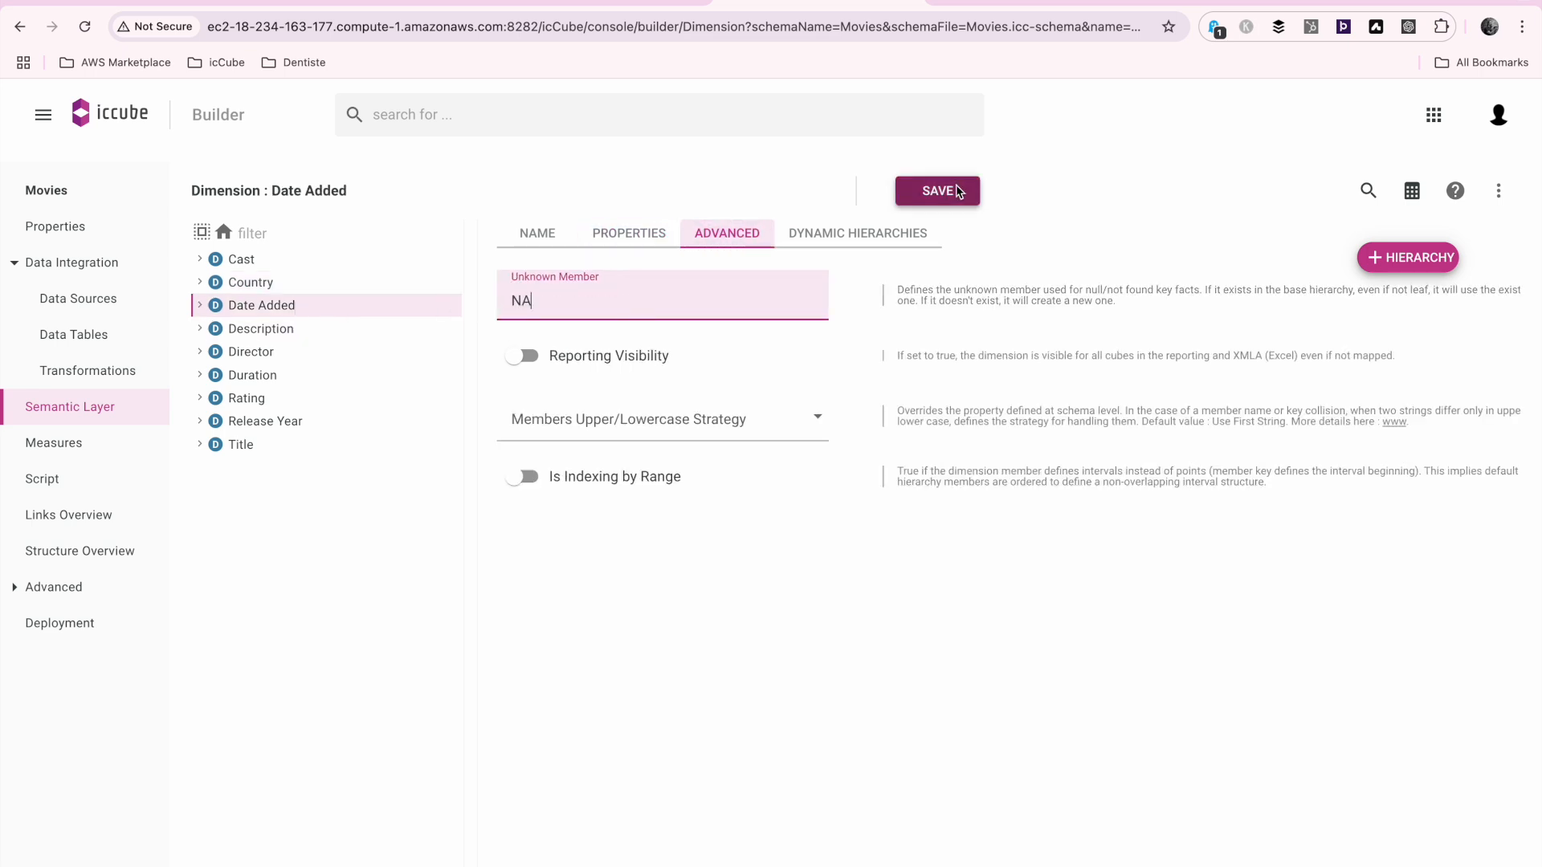
{"action": "left_click", "coordinate": [938, 191]}
Set the unknown member of the Description dimension to NA and save the dimension
{"action": "left_click", "coordinate": [323, 331]}
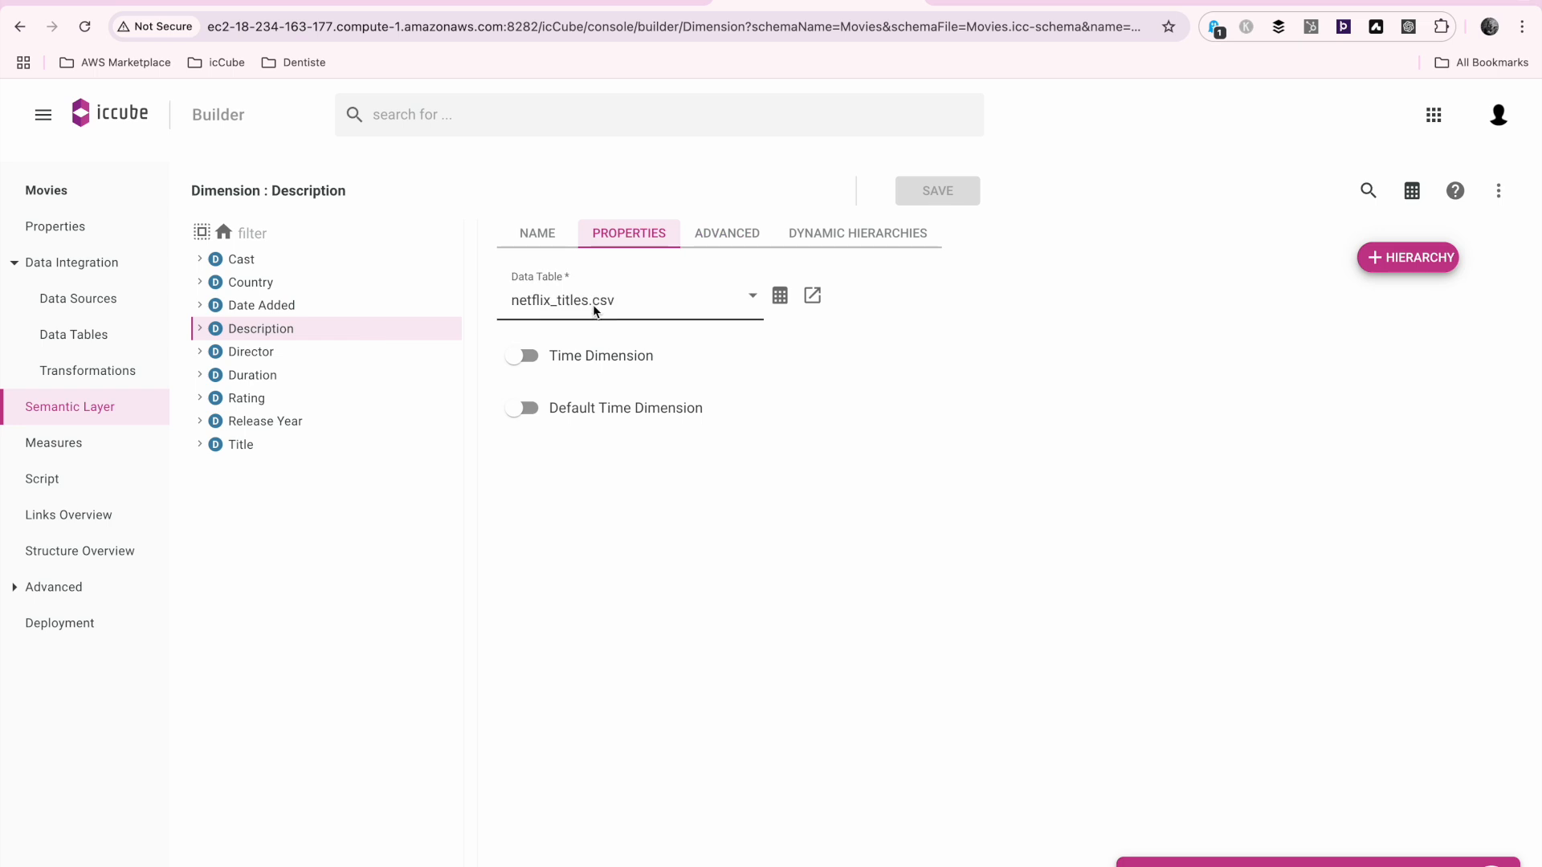
{"action": "left_click", "coordinate": [726, 231]}
{"action": "left_click", "coordinate": [676, 308]}
{"action": "type", "text": "NA"}
{"action": "left_click", "coordinate": [932, 191]}
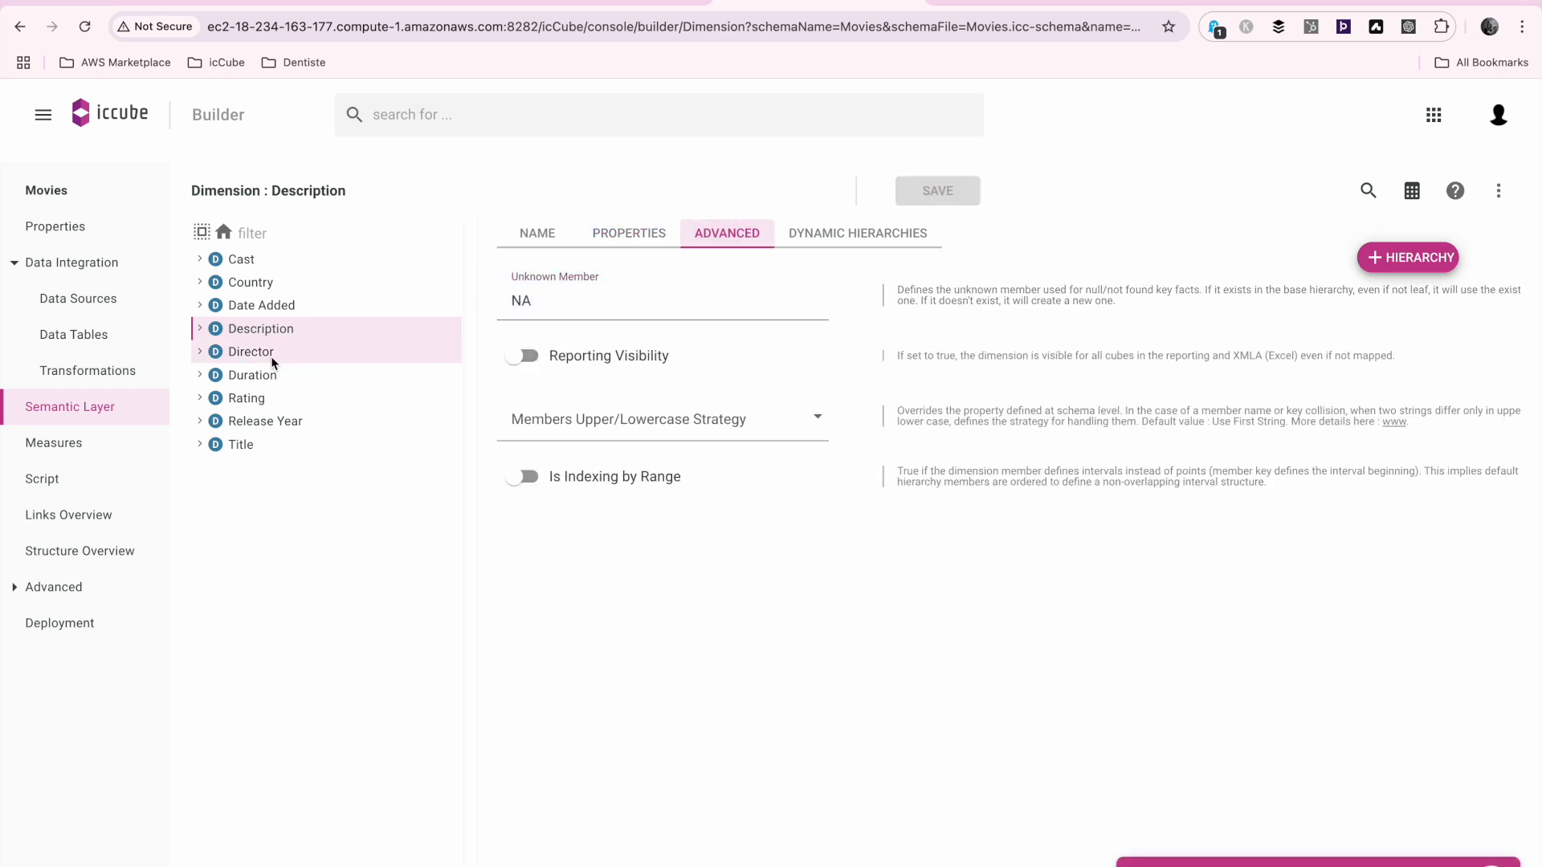
Set the unknown member of the Director dimension to NA and save the dimension
{"action": "left_click", "coordinate": [338, 351]}
{"action": "left_click", "coordinate": [707, 235]}
{"action": "left_click", "coordinate": [675, 296]}
{"action": "type", "text": "NA"}
{"action": "left_click", "coordinate": [952, 197]}
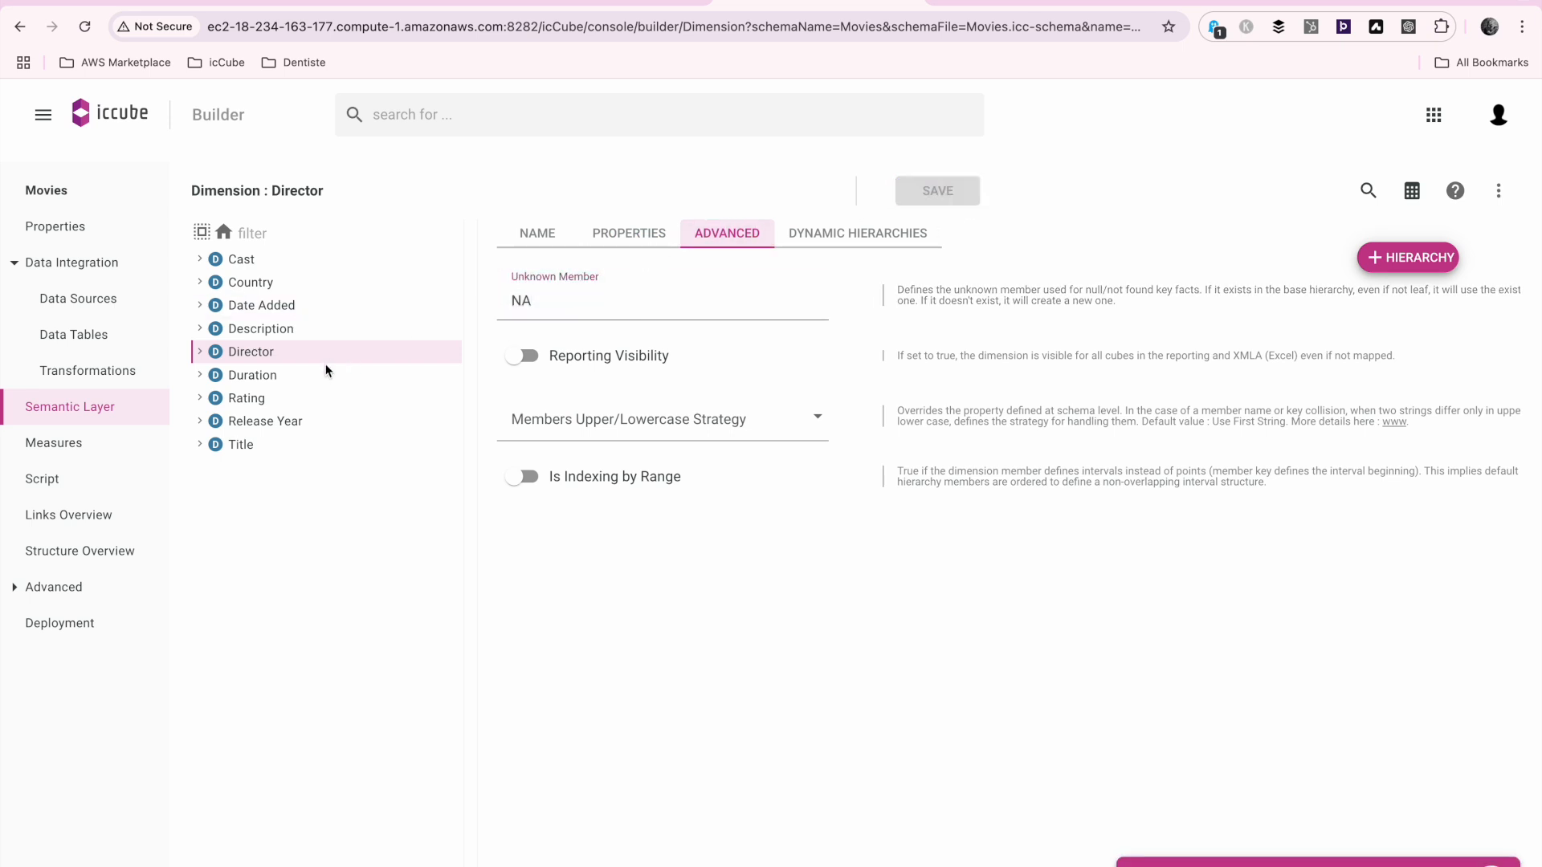
Set the unknown member of the Duration dimension to NA and save the dimension
{"action": "left_click", "coordinate": [306, 374]}
{"action": "left_click", "coordinate": [745, 234]}
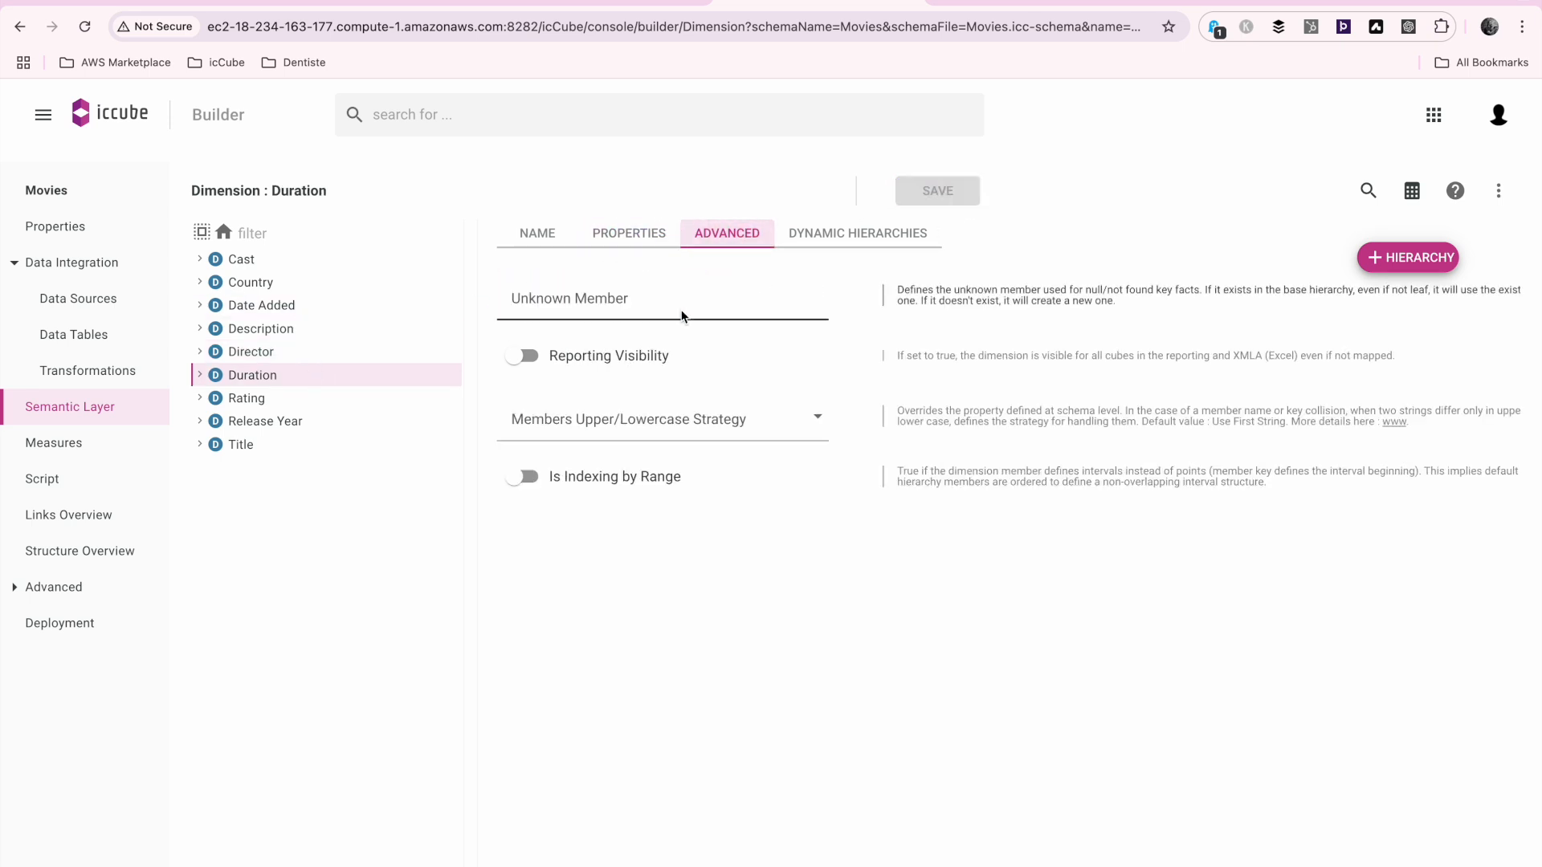
{"action": "left_click", "coordinate": [681, 309]}
{"action": "type", "text": "NA"}
{"action": "key", "text": "ctrl+s"}
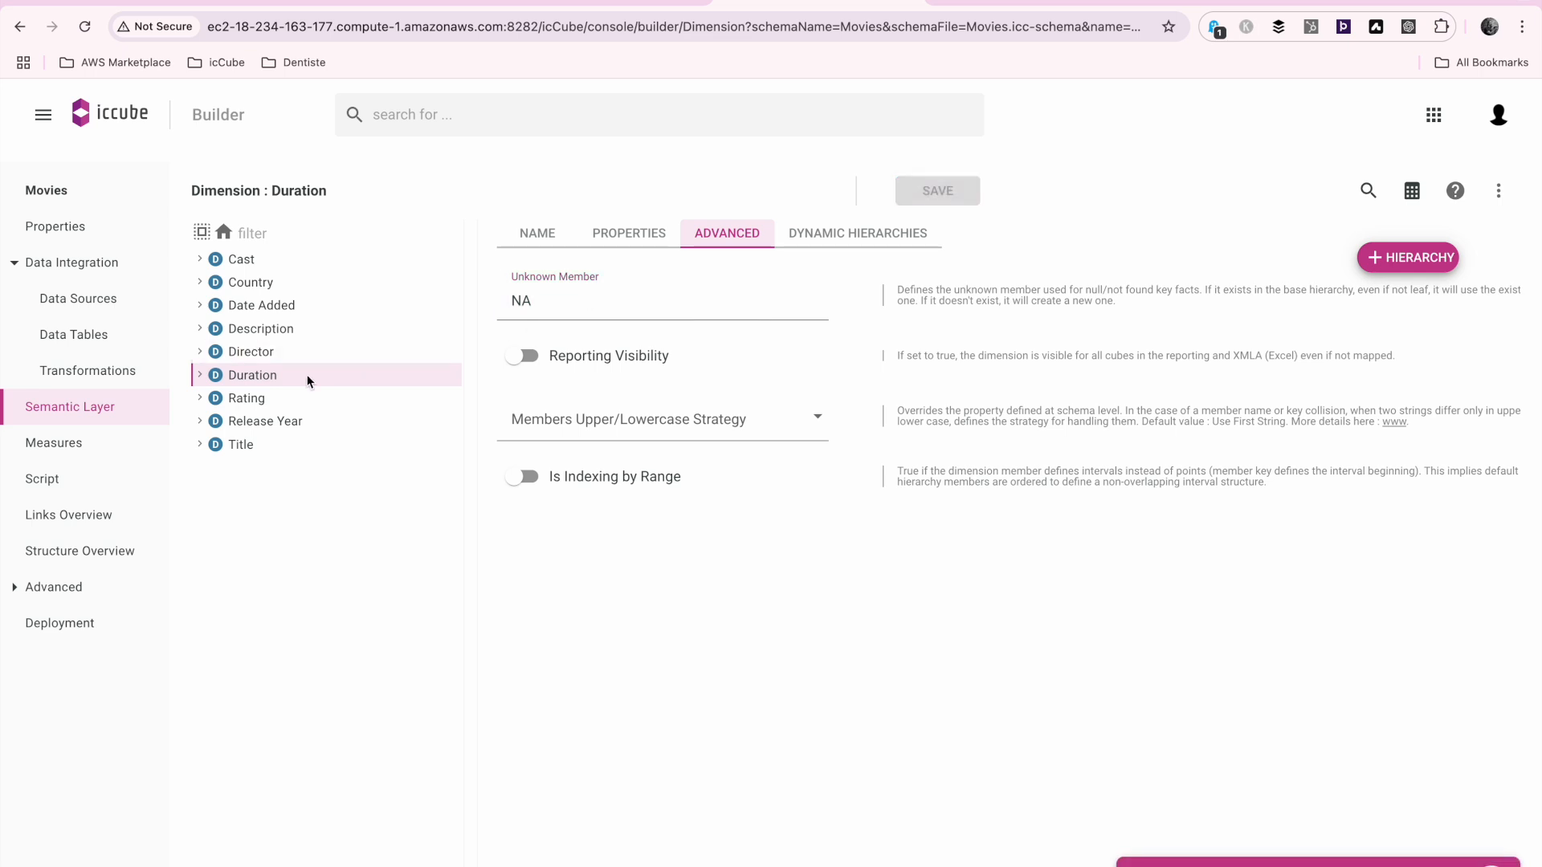
Set the unknown member of the Rating dimension to NA and save the dimension
{"action": "left_click", "coordinate": [283, 398]}
{"action": "left_click", "coordinate": [730, 240]}
{"action": "left_click", "coordinate": [691, 302]}
{"action": "type", "text": "NA"}
{"action": "left_click", "coordinate": [955, 191]}
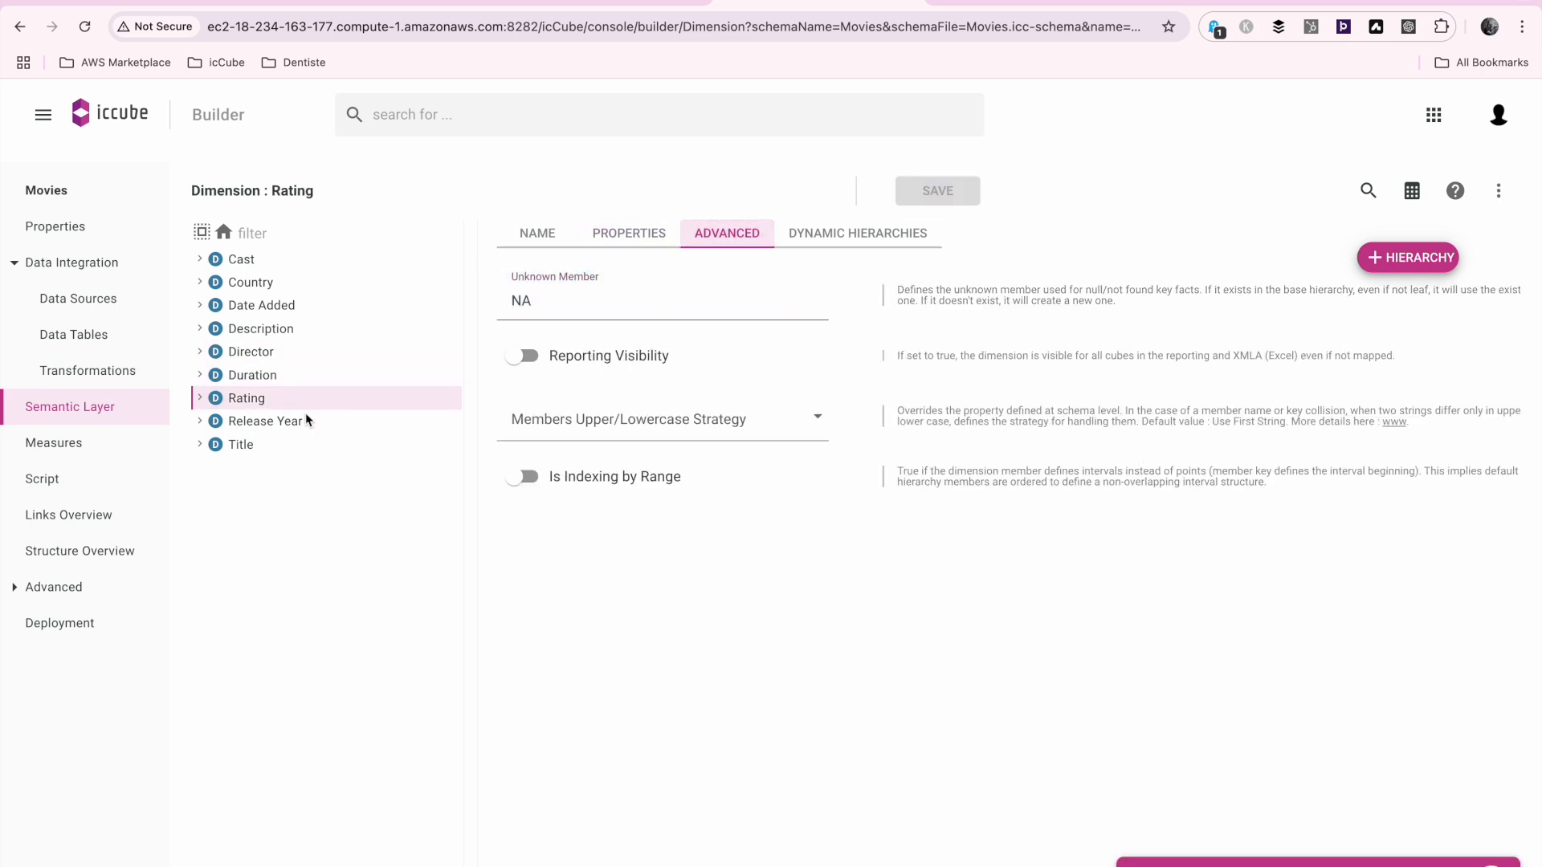
Set the unknown member of the Release Year dimension to NA and save the dimension
{"action": "left_click", "coordinate": [286, 422]}
{"action": "left_click", "coordinate": [734, 233]}
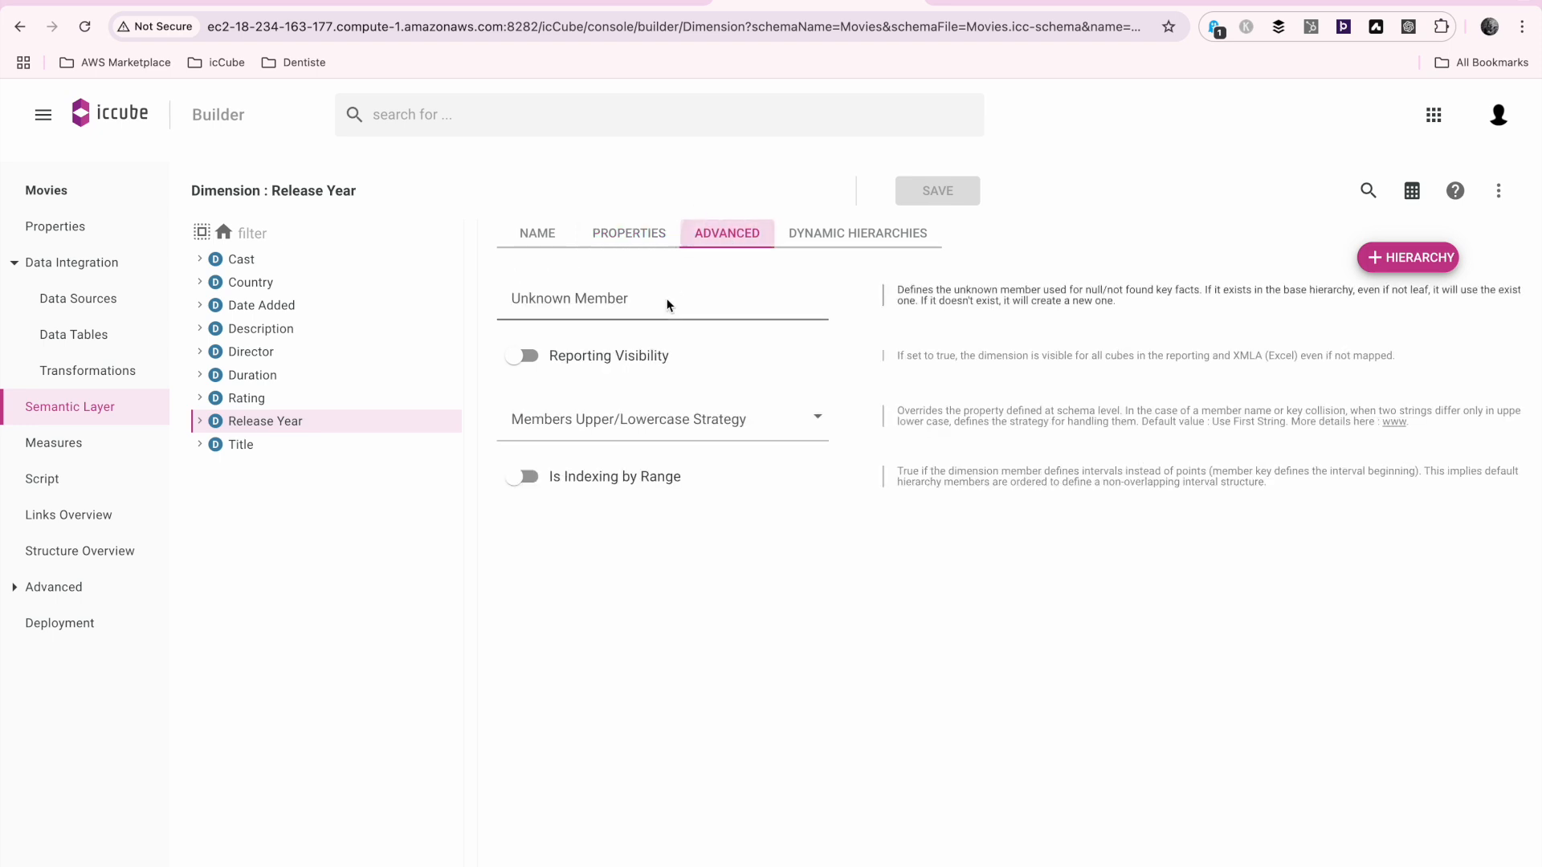
{"action": "left_click", "coordinate": [667, 302]}
{"action": "type", "text": "NA"}
{"action": "left_click", "coordinate": [938, 191]}
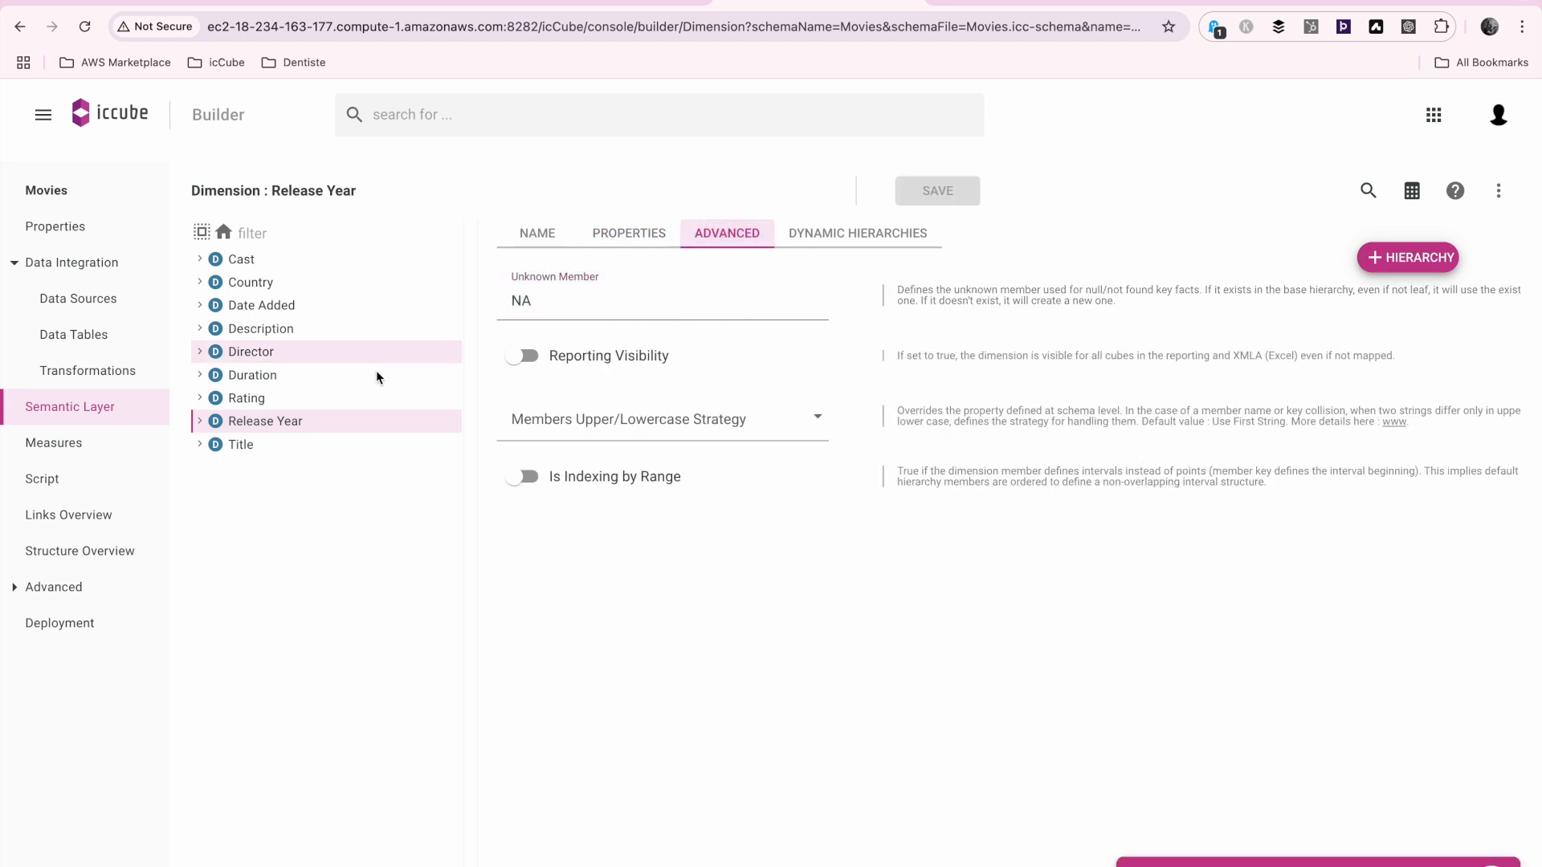
Set the unknown member of the Title dimension to NA and save the dimension
{"action": "left_click", "coordinate": [290, 440]}
{"action": "left_click", "coordinate": [712, 235]}
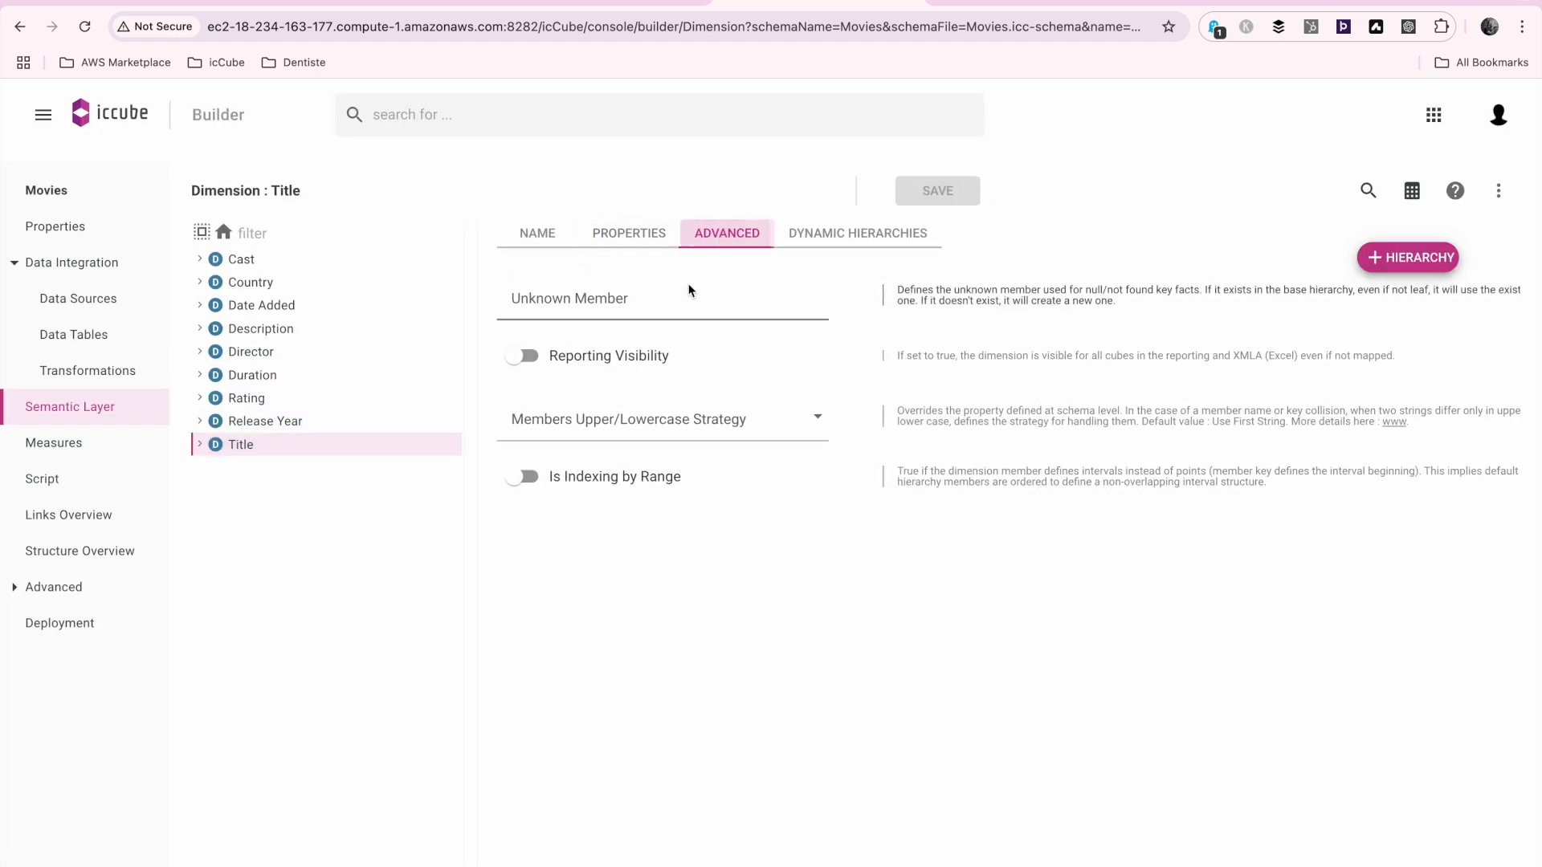
{"action": "left_click", "coordinate": [688, 299]}
{"action": "type", "text": "NA"}
{"action": "left_click", "coordinate": [932, 200]}
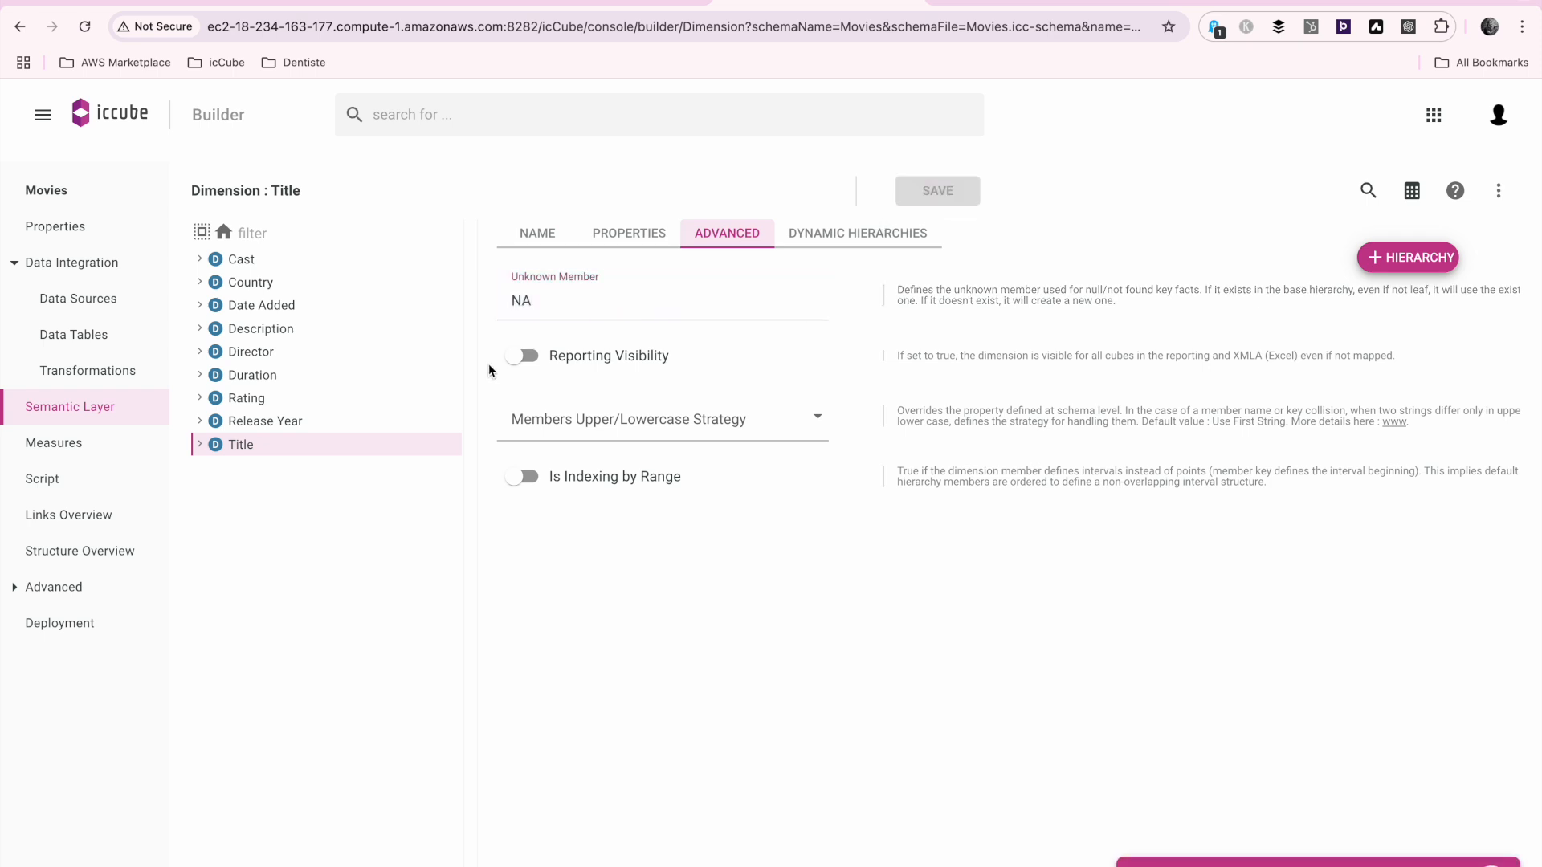
Deploy and fully load the Movies schema, closing the load dialog
{"action": "left_click", "coordinate": [61, 623]}
{"action": "left_click", "coordinate": [908, 255]}
{"action": "left_click", "coordinate": [916, 547]}
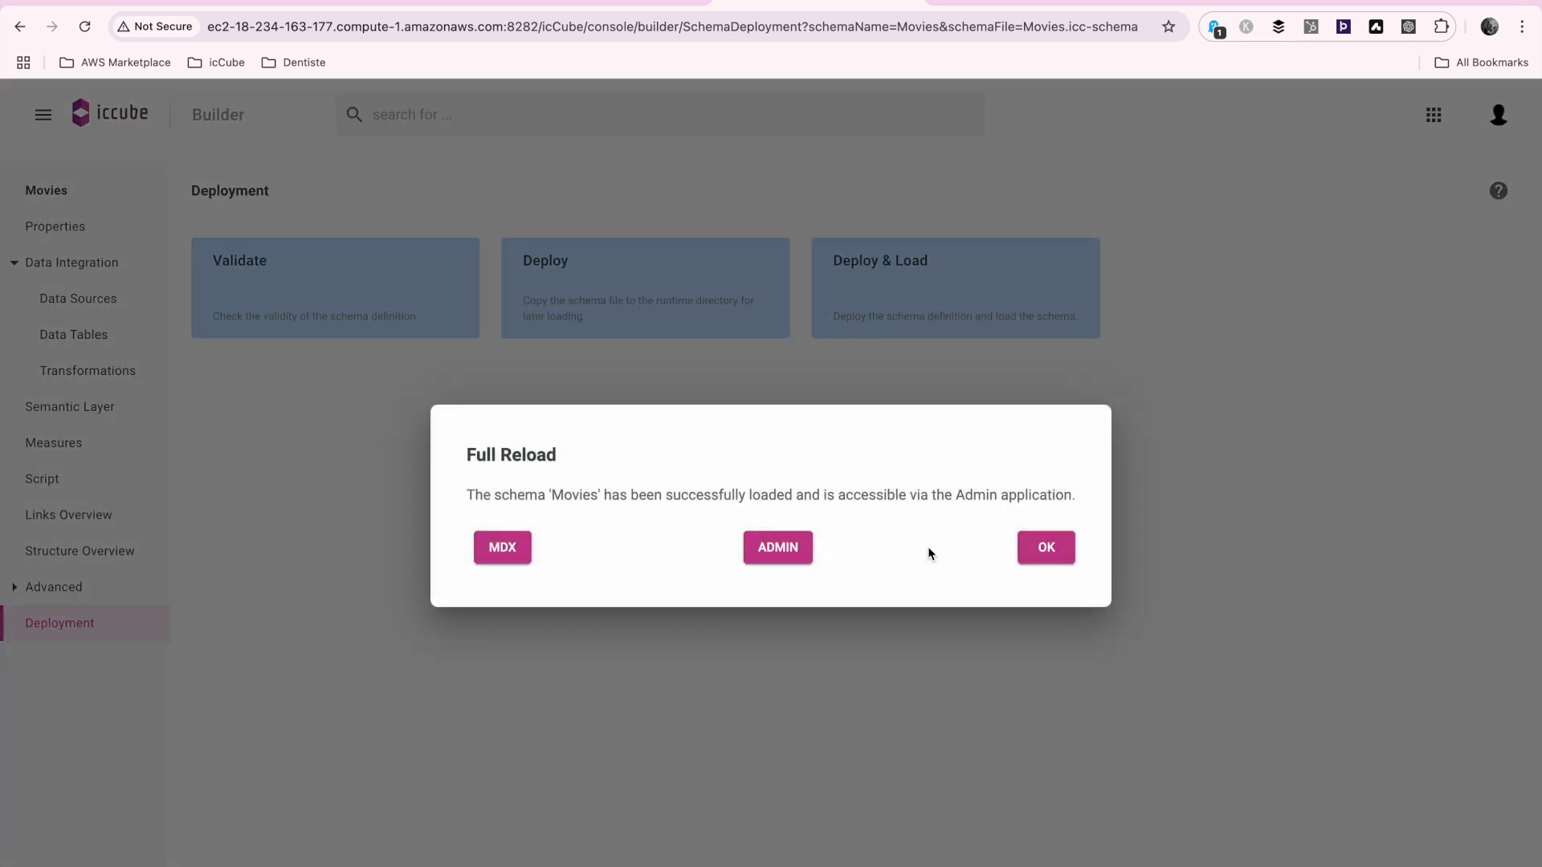
{"action": "left_click", "coordinate": [1044, 548]}
Switch to the Dashboard application and create a new dashboard with the Movies schema and the description Movies
{"action": "left_click", "coordinate": [1433, 116]}
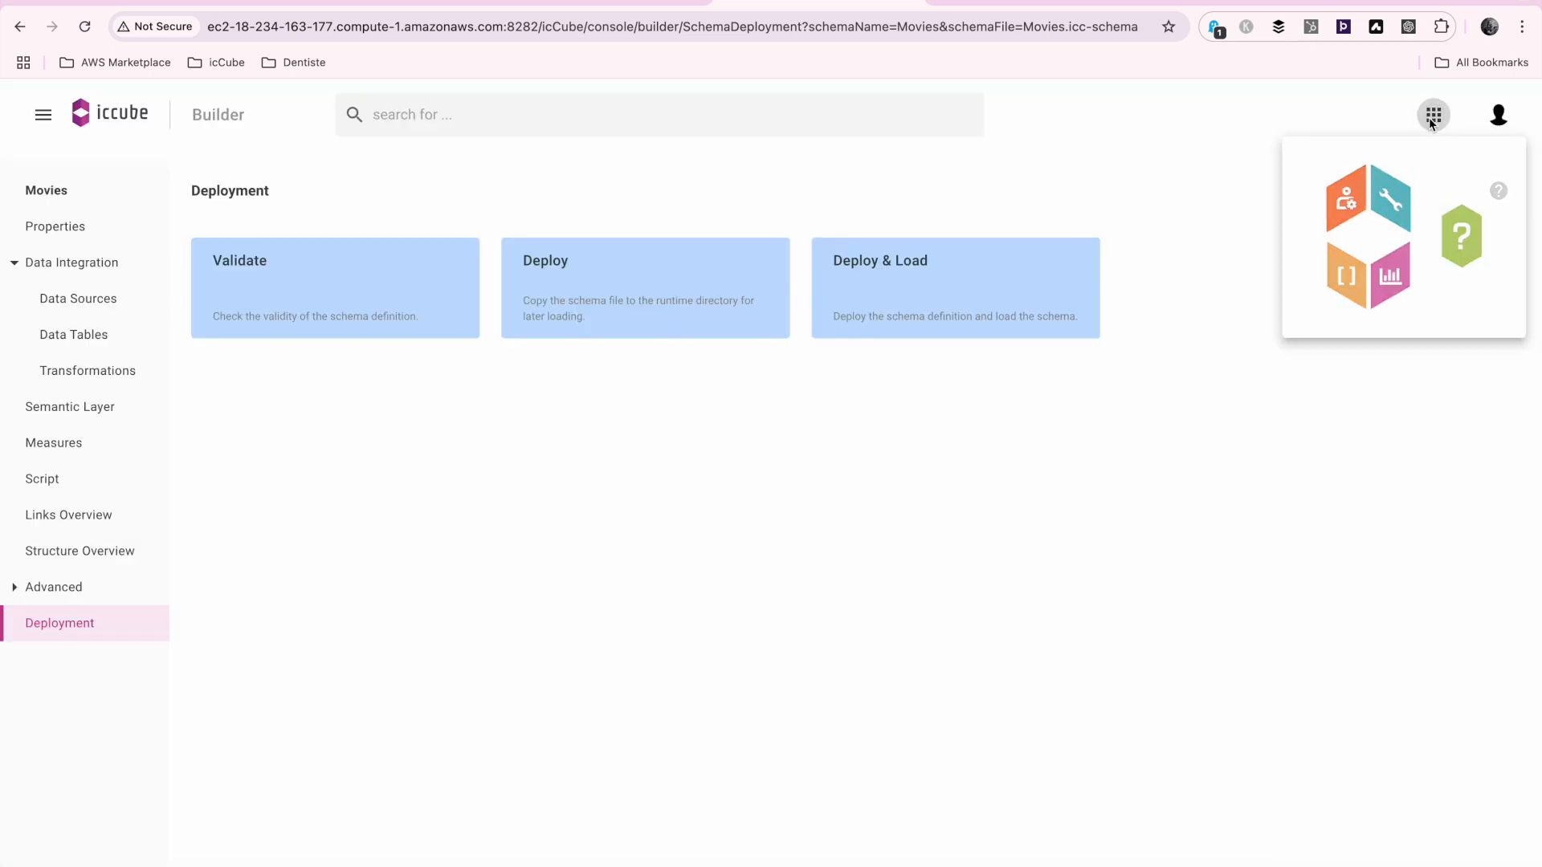
{"action": "left_click", "coordinate": [1395, 287]}
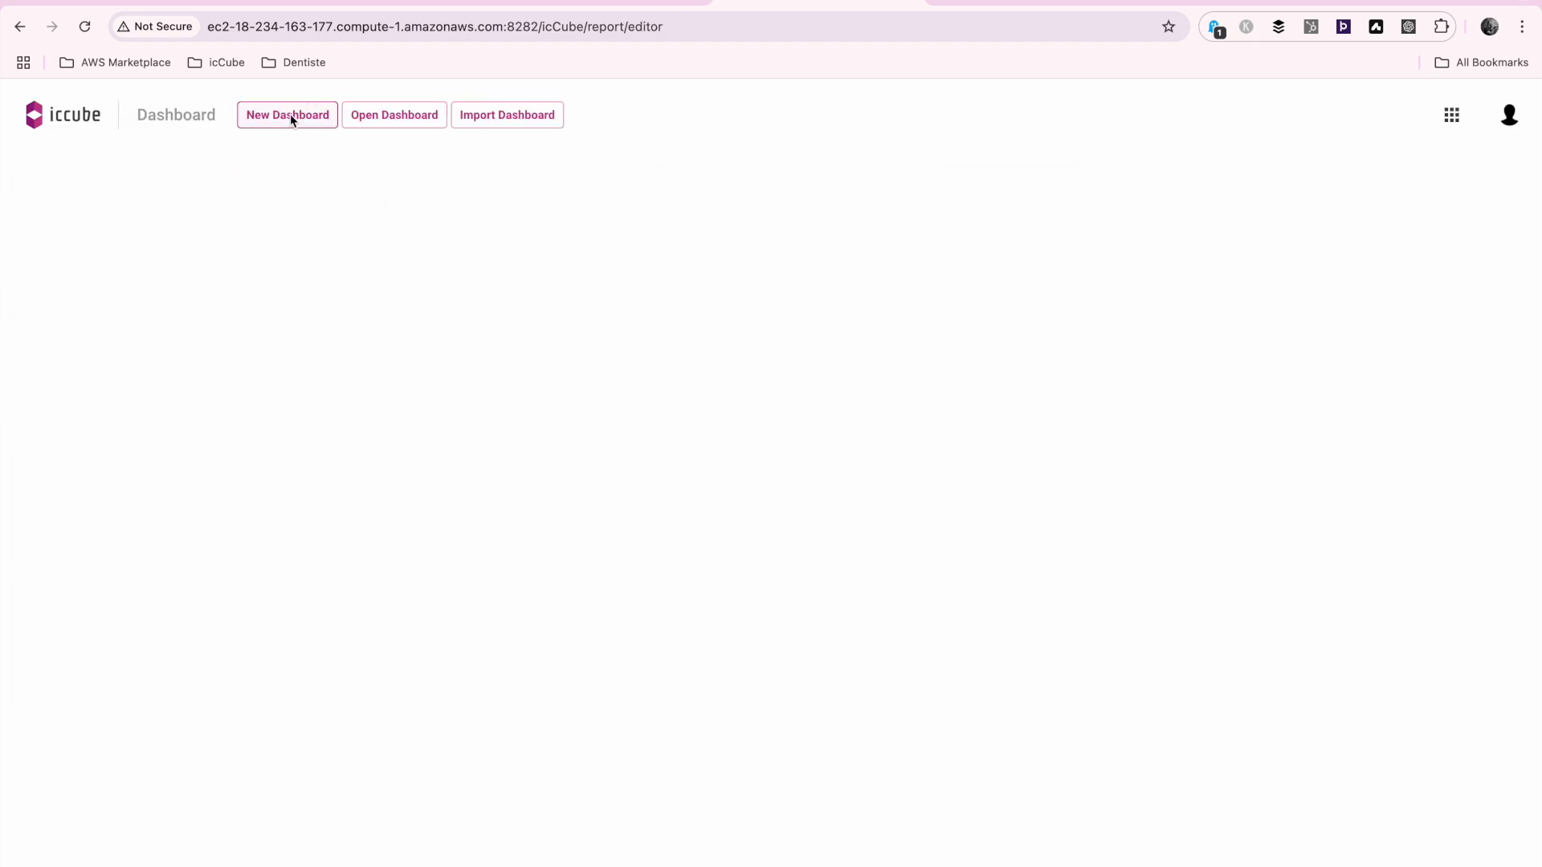
{"action": "left_click", "coordinate": [291, 114]}
{"action": "left_click", "coordinate": [567, 411]}
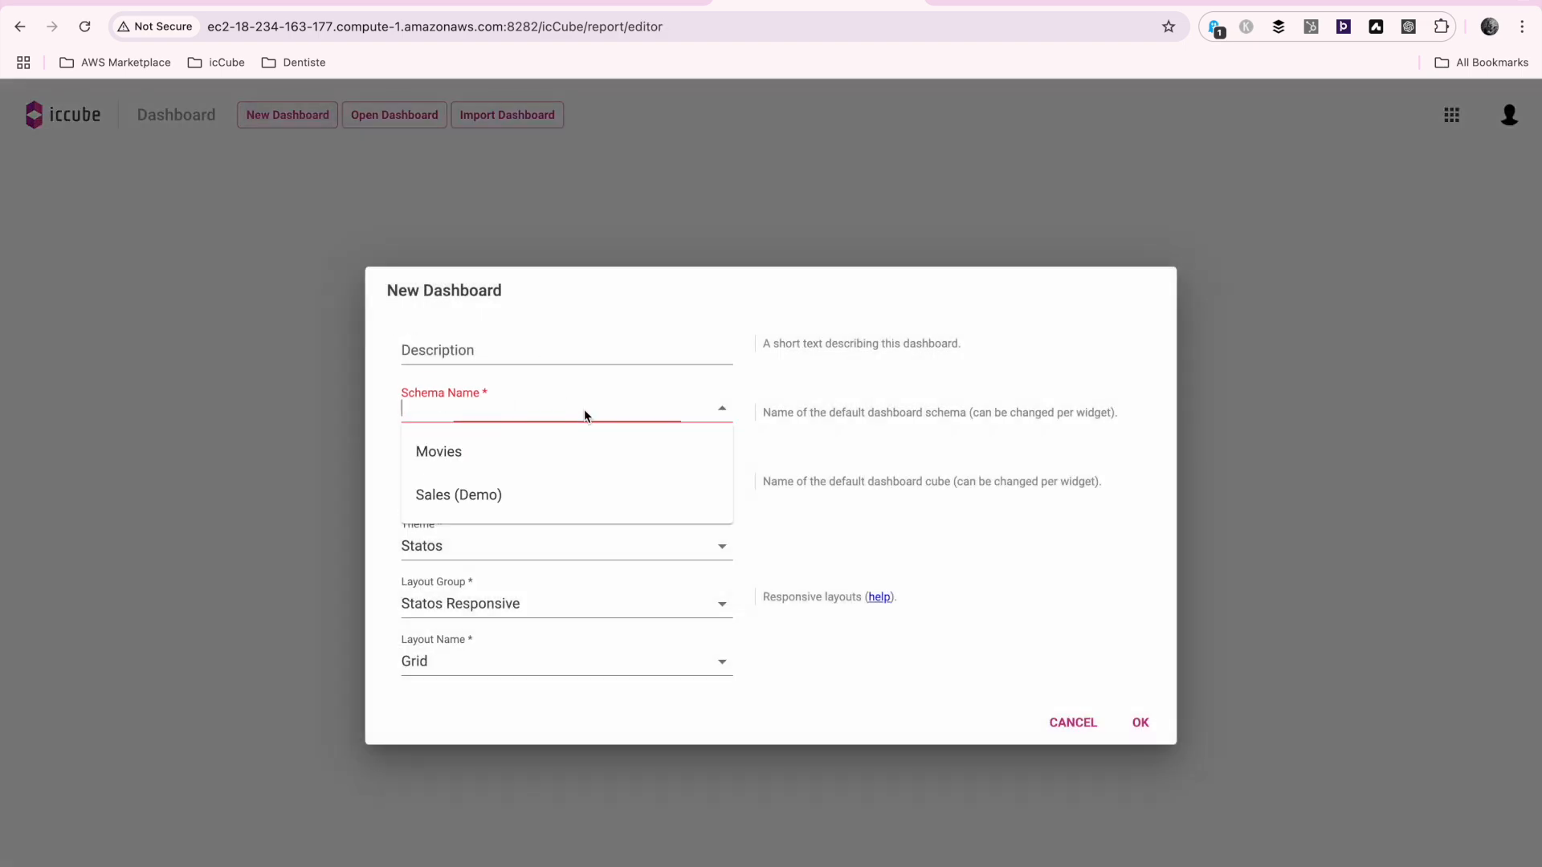
{"action": "left_click", "coordinate": [560, 450]}
{"action": "left_click", "coordinate": [566, 372]}
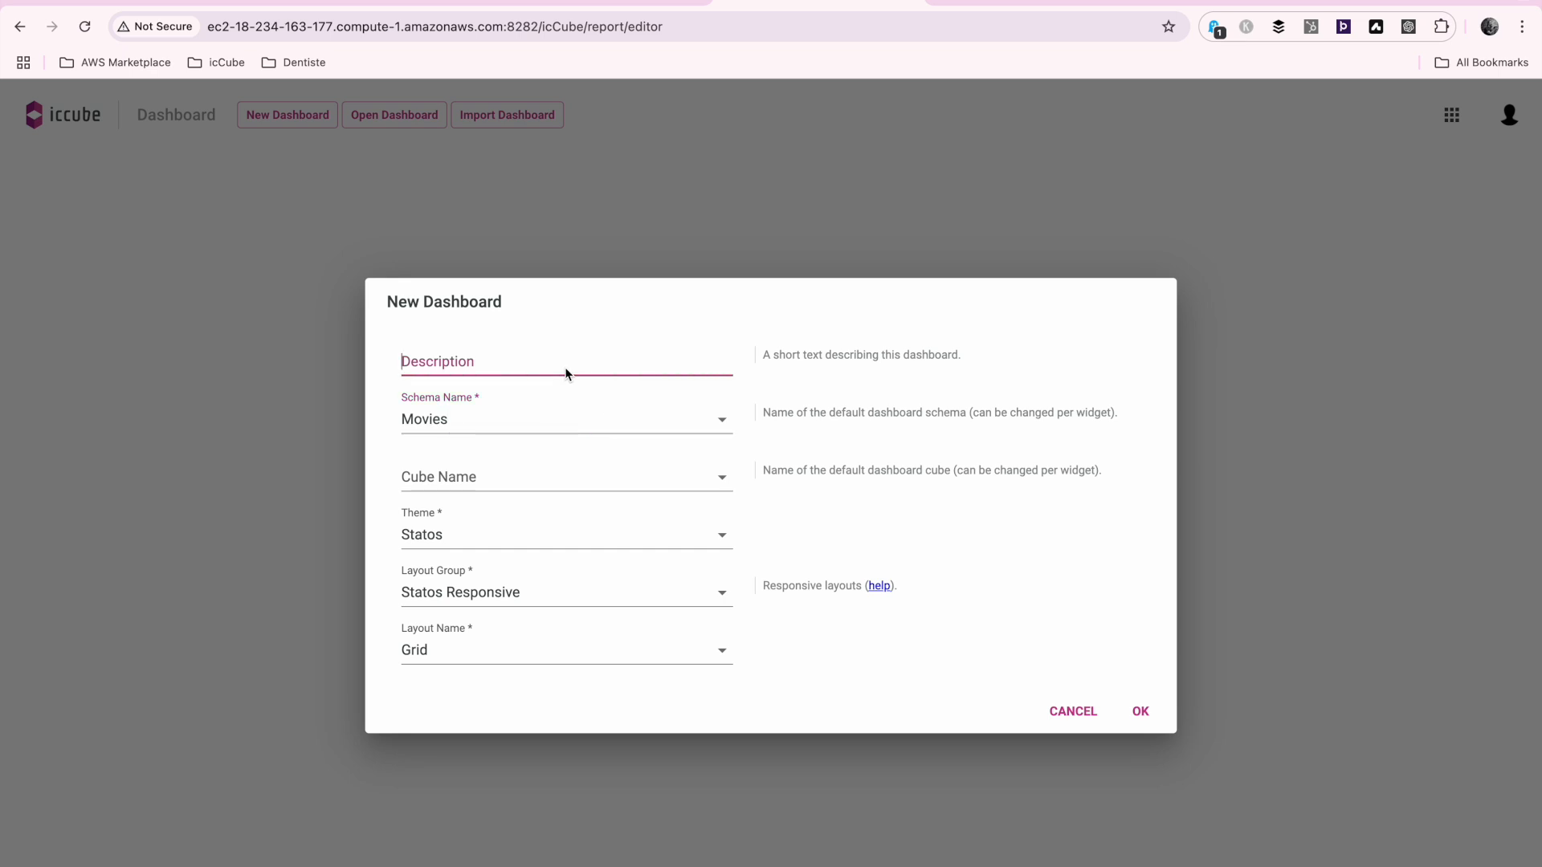
{"action": "type", "text": "Movies"}
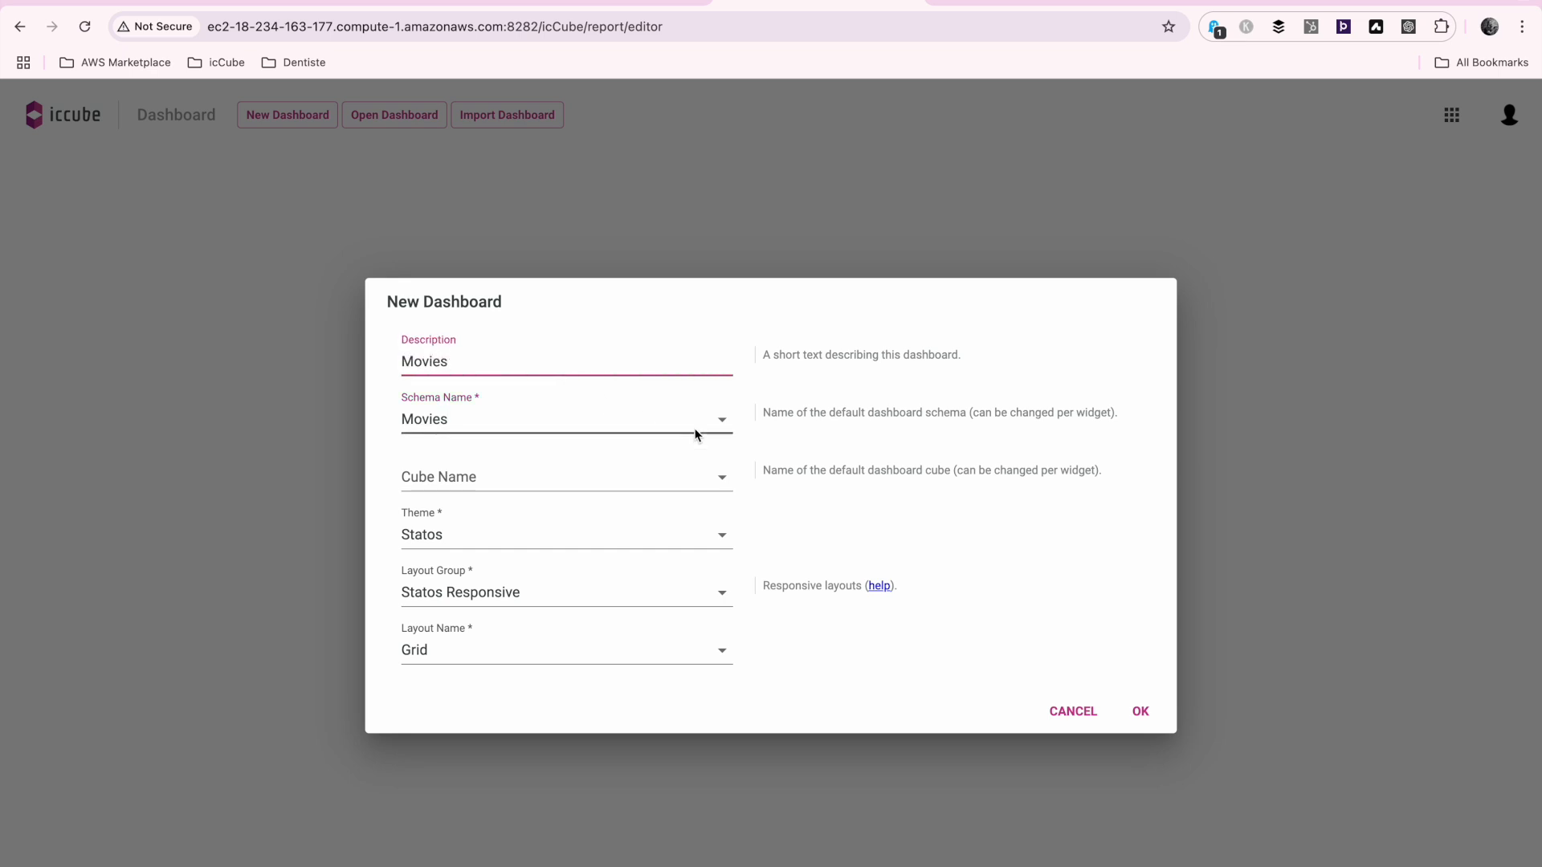
{"action": "left_click", "coordinate": [1142, 712]}
Add a Column chart widget to the empty dashboard and extend its height downwards to roughly double
{"action": "left_click", "coordinate": [626, 342]}
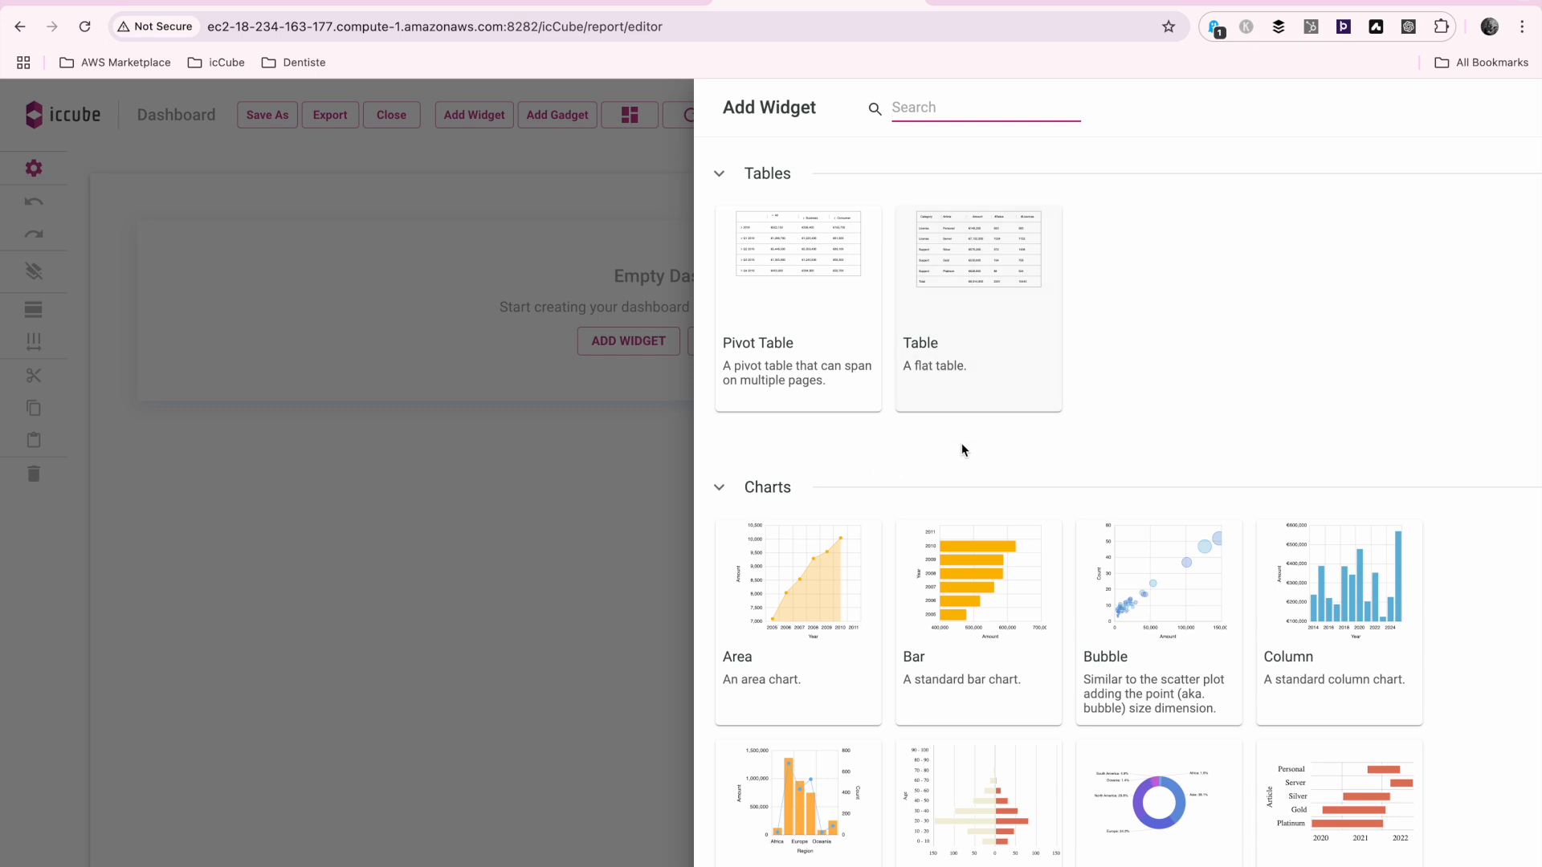
{"action": "left_click", "coordinate": [1003, 110]}
{"action": "type", "text": "colum"}
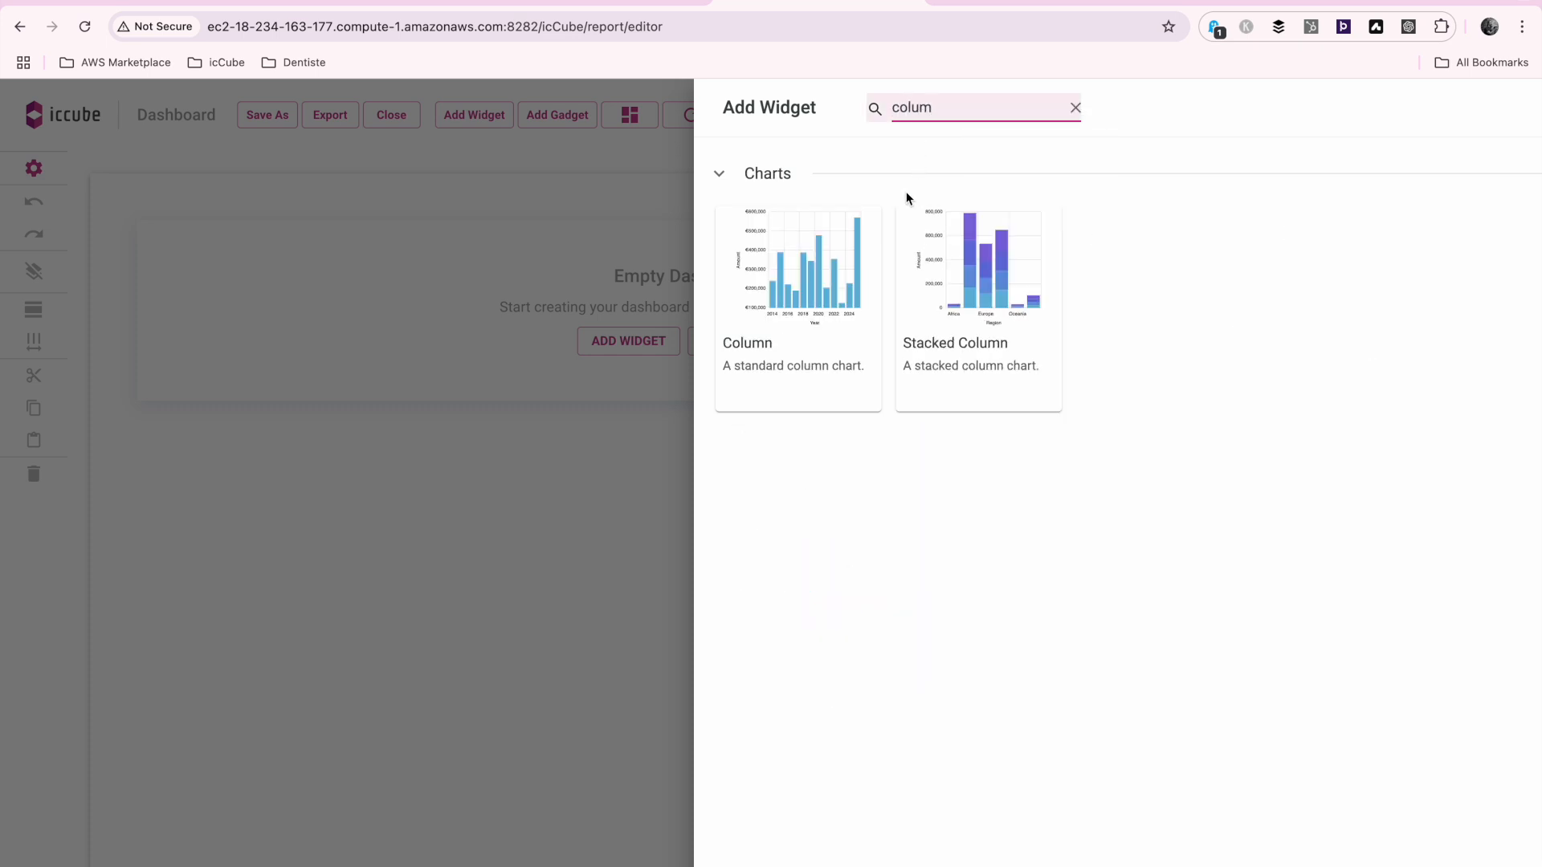
{"action": "left_click", "coordinate": [796, 308]}
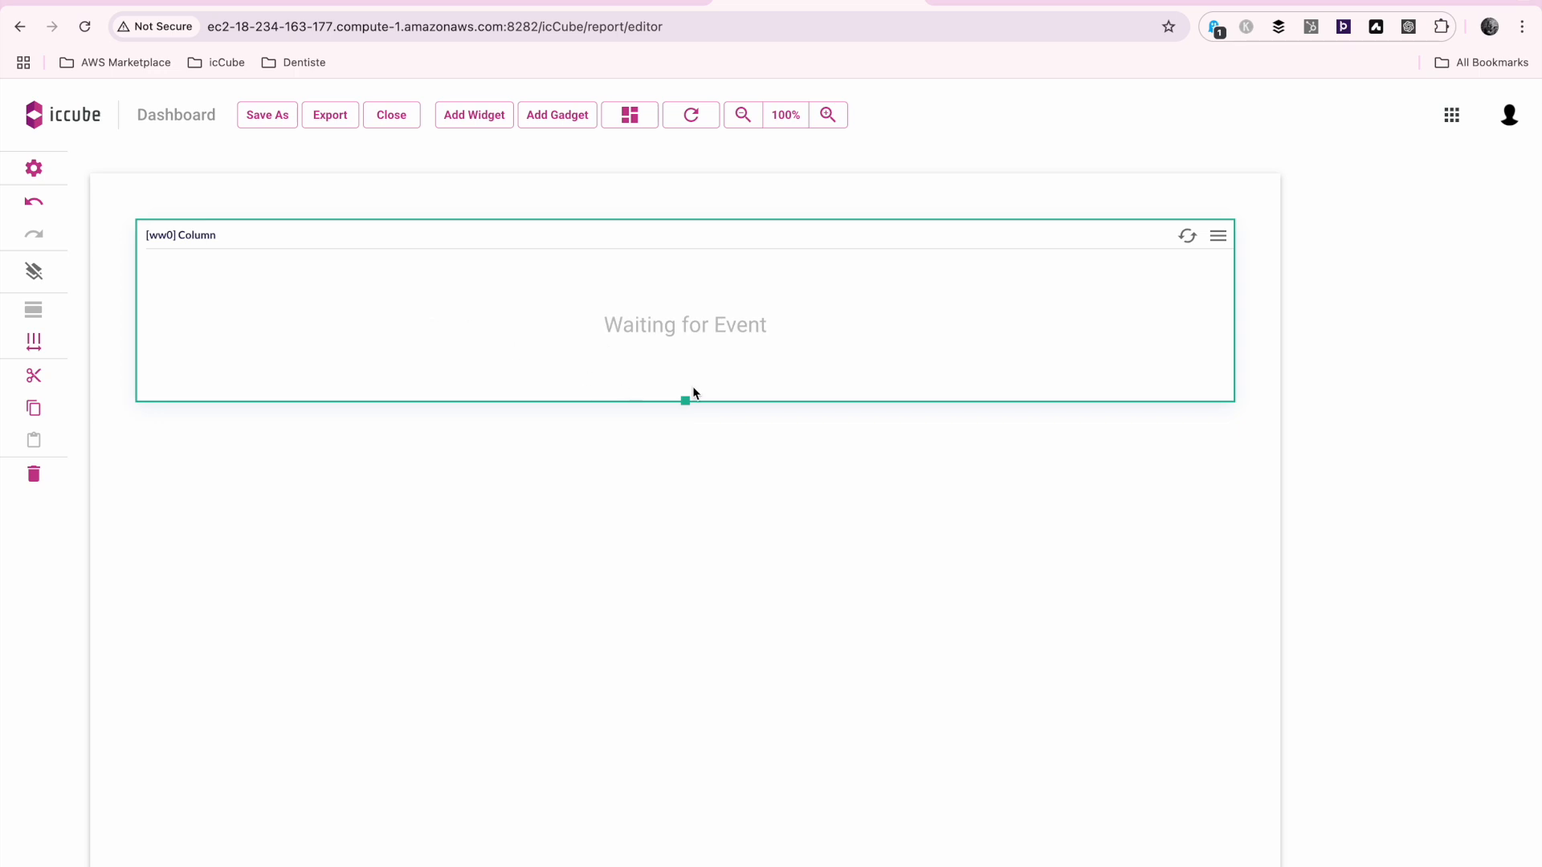
{"action": "left_click_drag", "start_coordinate": [681, 398], "coordinate": [731, 660]}
Open the Column widget's query for editing and assign the #Movies measure as its Value
{"action": "left_click", "coordinate": [1219, 236]}
{"action": "left_click", "coordinate": [1246, 278]}
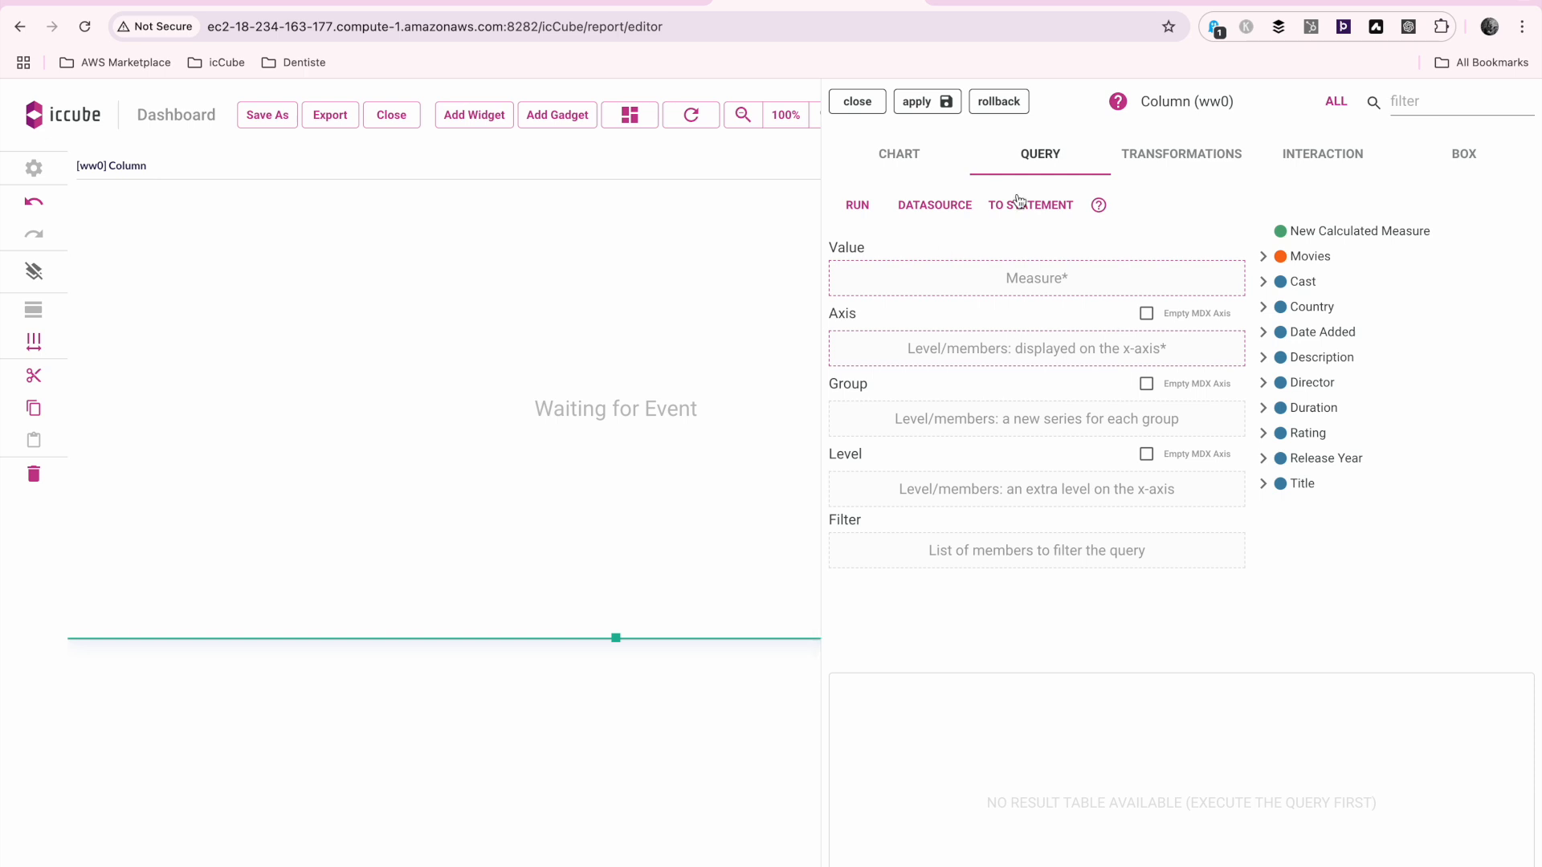
{"action": "left_click", "coordinate": [1269, 258]}
{"action": "left_click_drag", "start_coordinate": [1327, 287], "coordinate": [1124, 281]}
Assign the Director level of the Director hierarchy to the Column chart's Axis
{"action": "left_click", "coordinate": [1264, 510]}
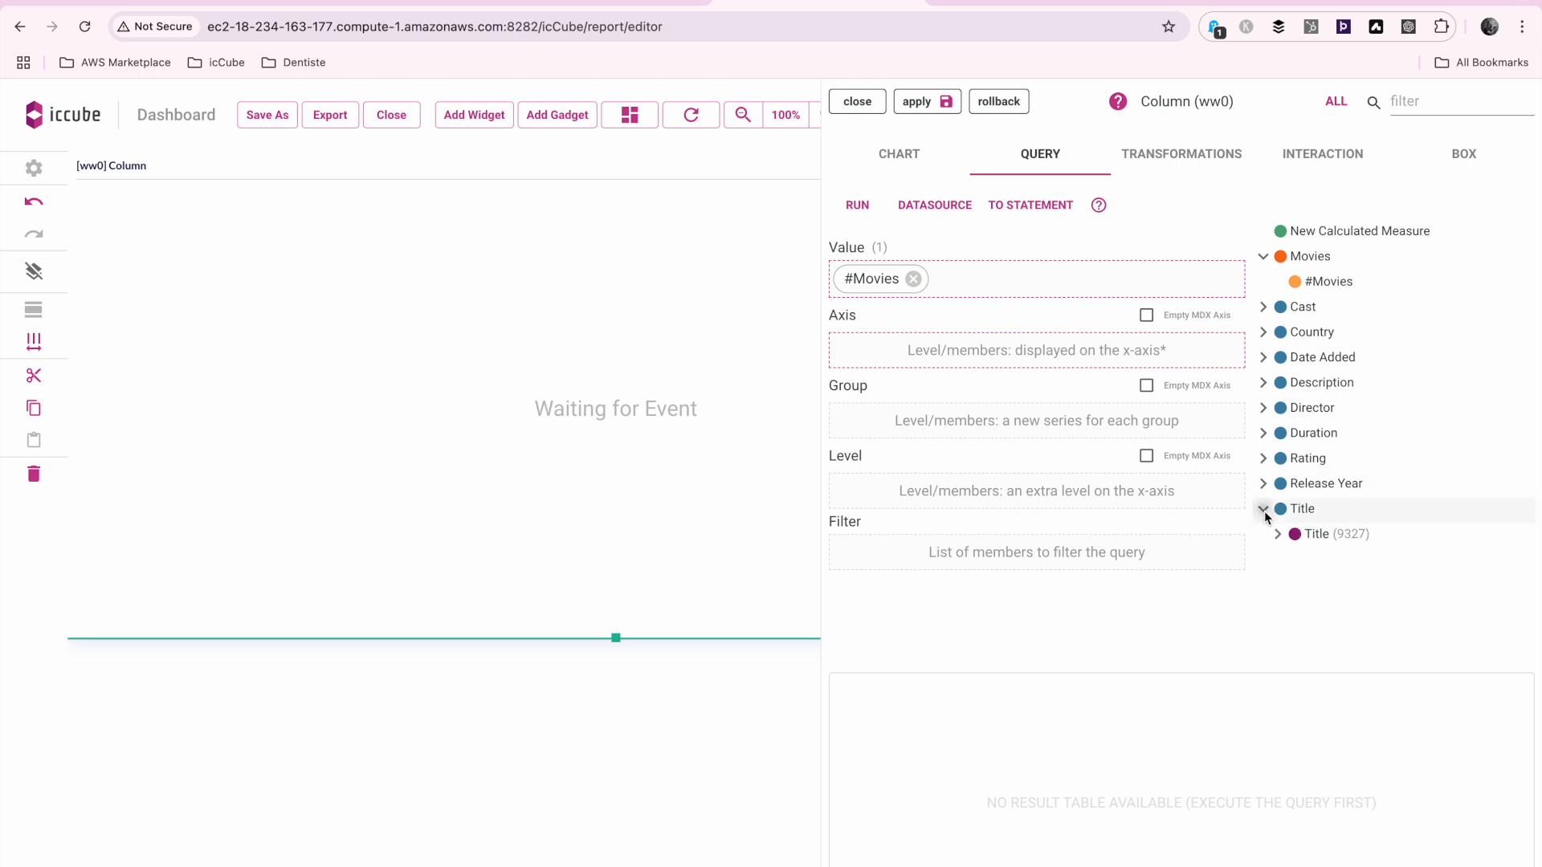
{"action": "left_click", "coordinate": [1264, 408]}
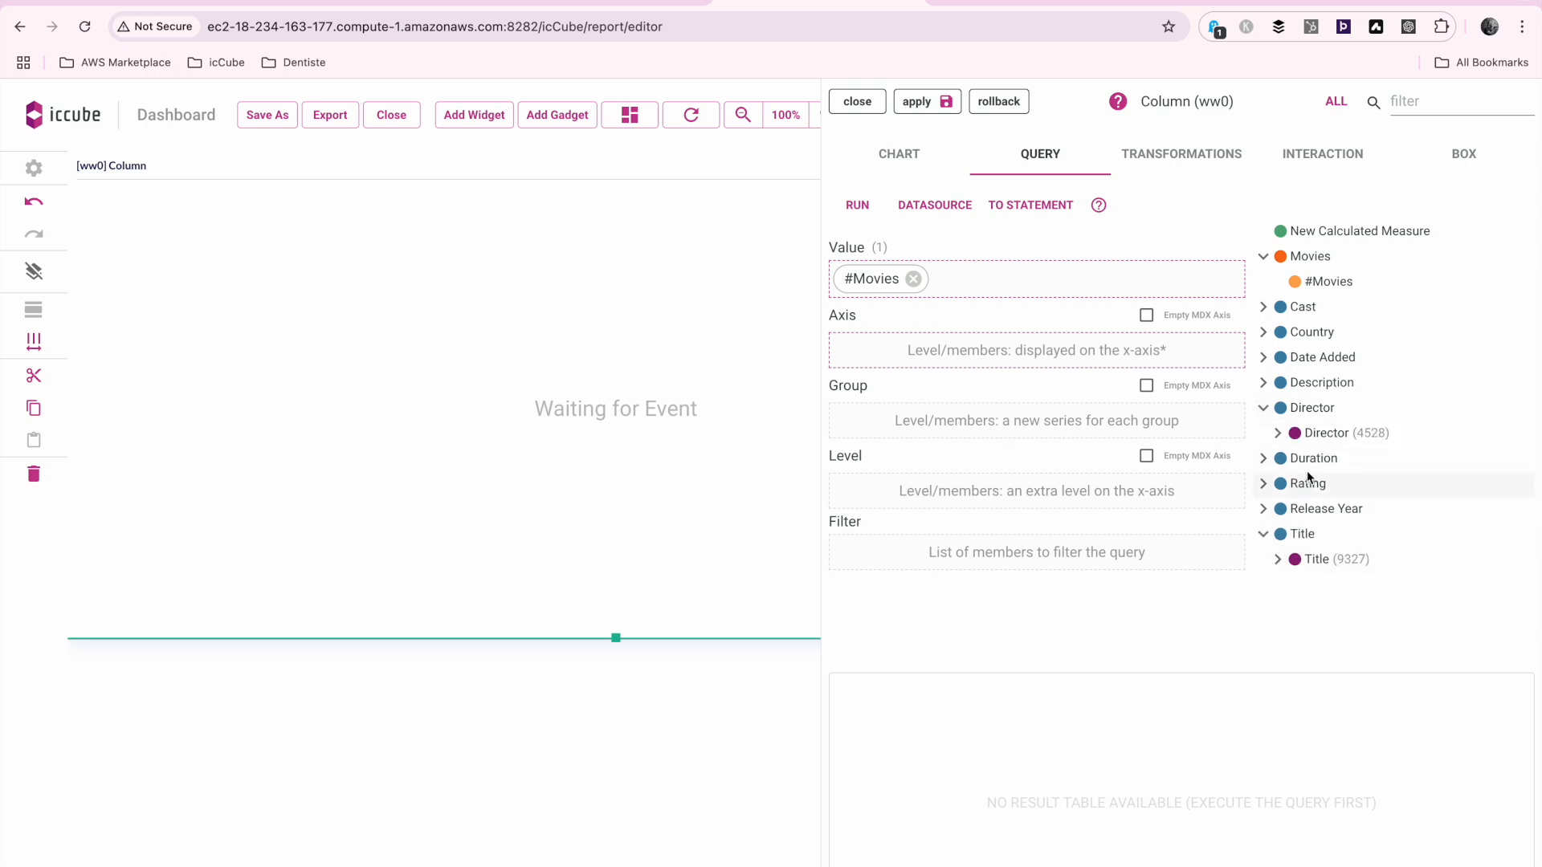
{"action": "left_click", "coordinate": [1279, 433]}
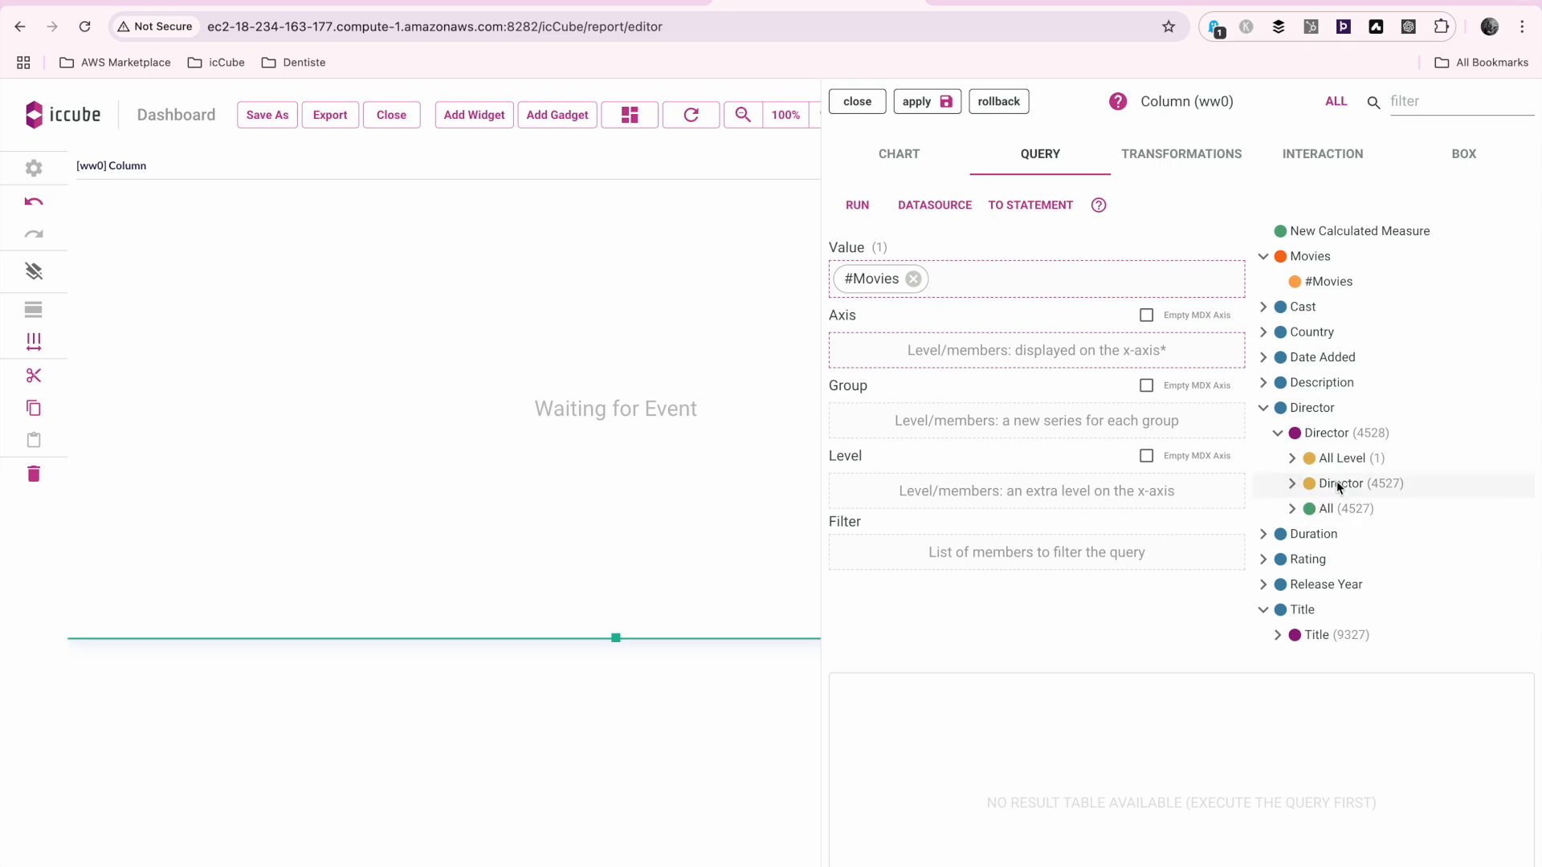
{"action": "left_click_drag", "start_coordinate": [1339, 486], "coordinate": [1004, 349]}
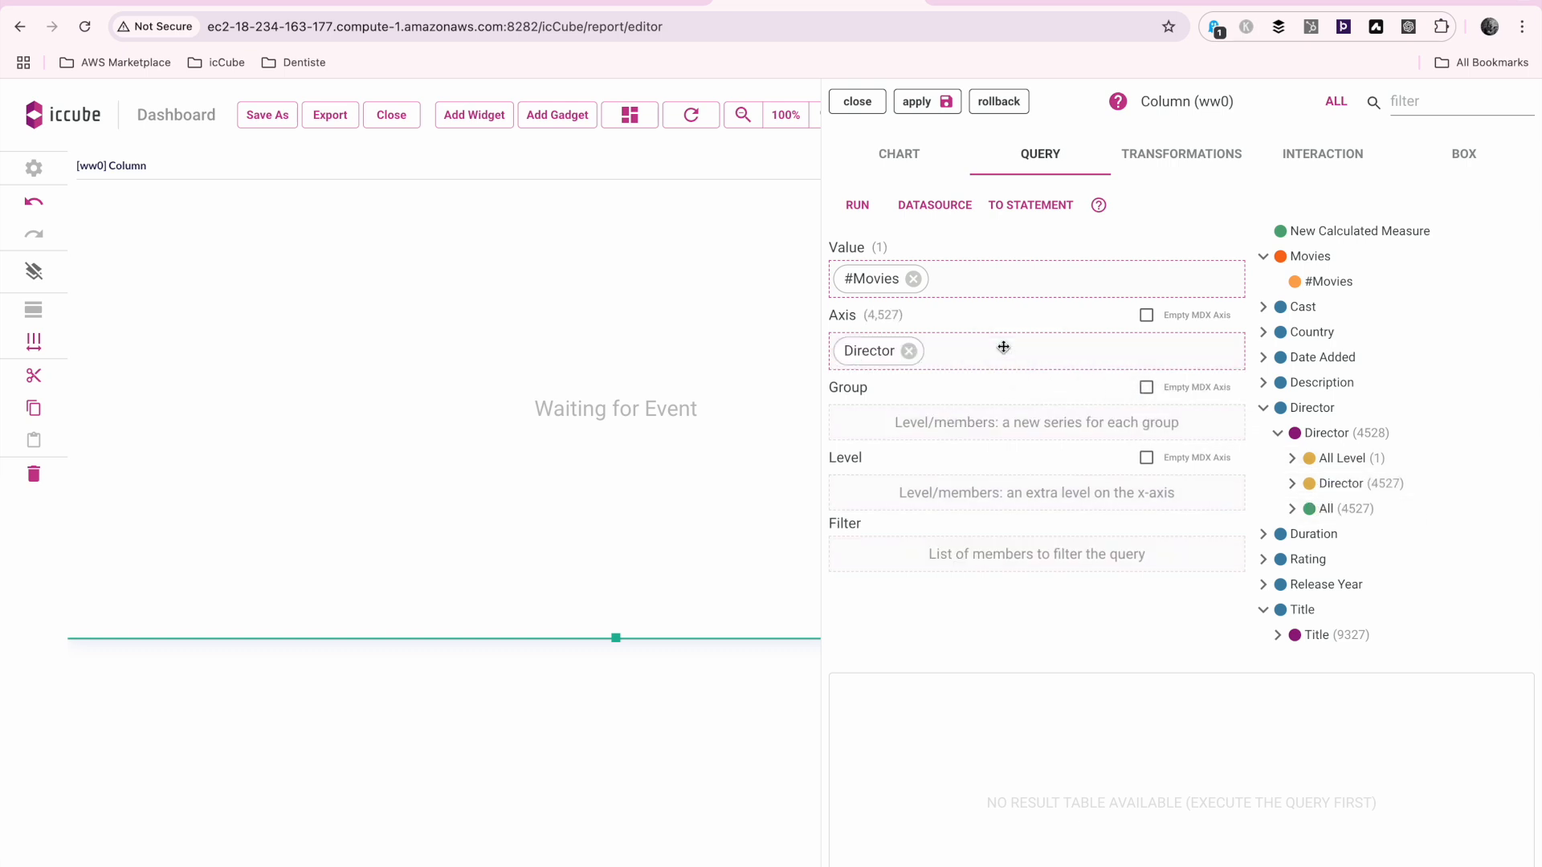
Apply the #Movies by Director query to the Column chart and close the widget editor
{"action": "left_click", "coordinate": [924, 106]}
{"action": "left_click", "coordinate": [861, 104]}
Replace Director with the Release Year level on the Column chart's Axis, applying the change and closing the editor
{"action": "left_click", "coordinate": [1218, 167]}
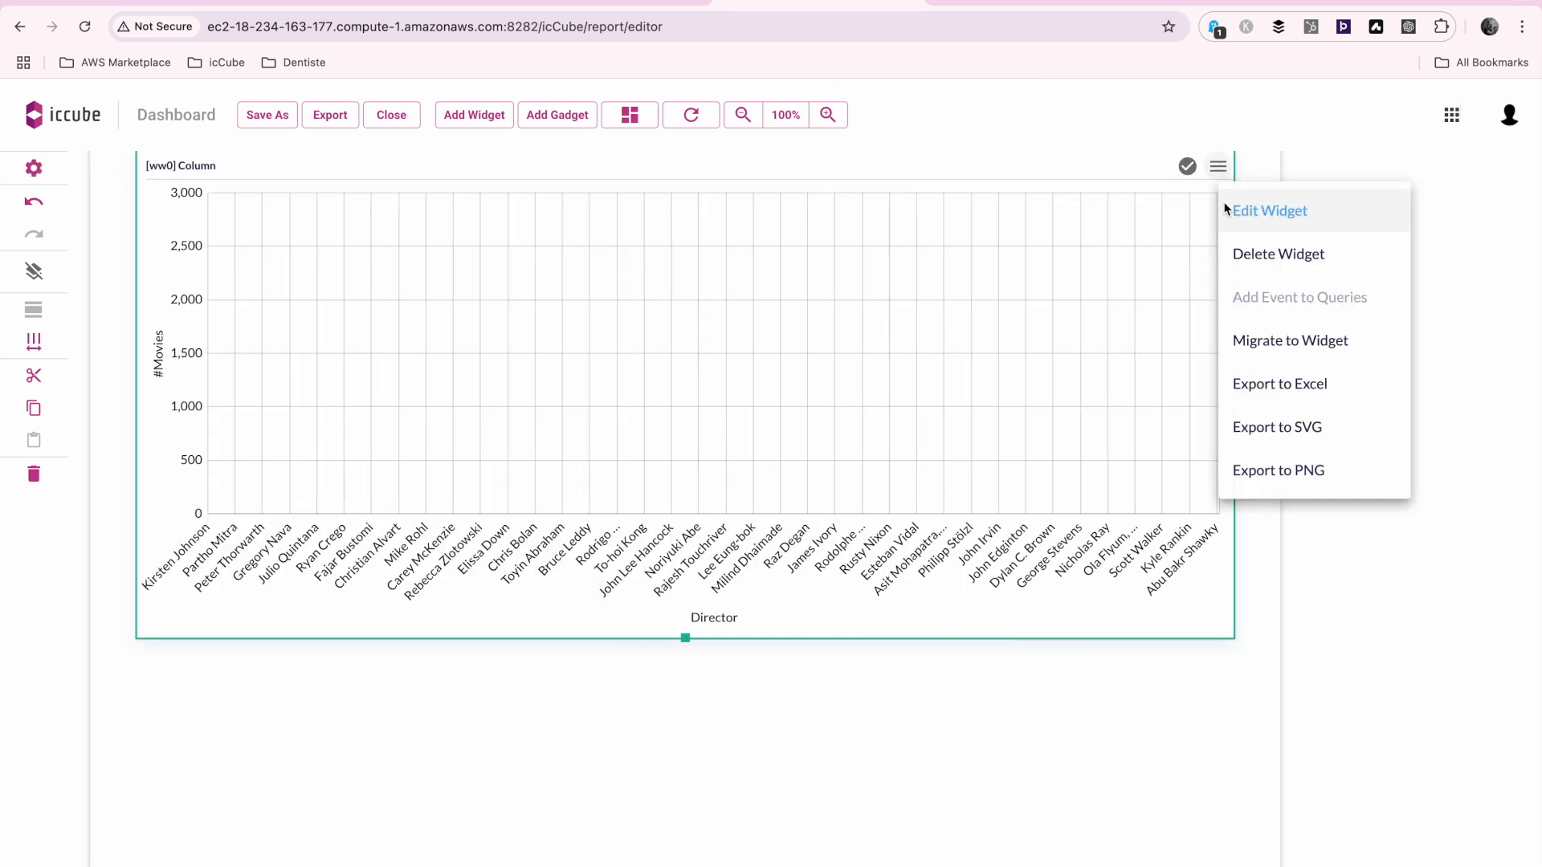
{"action": "left_click", "coordinate": [1227, 211]}
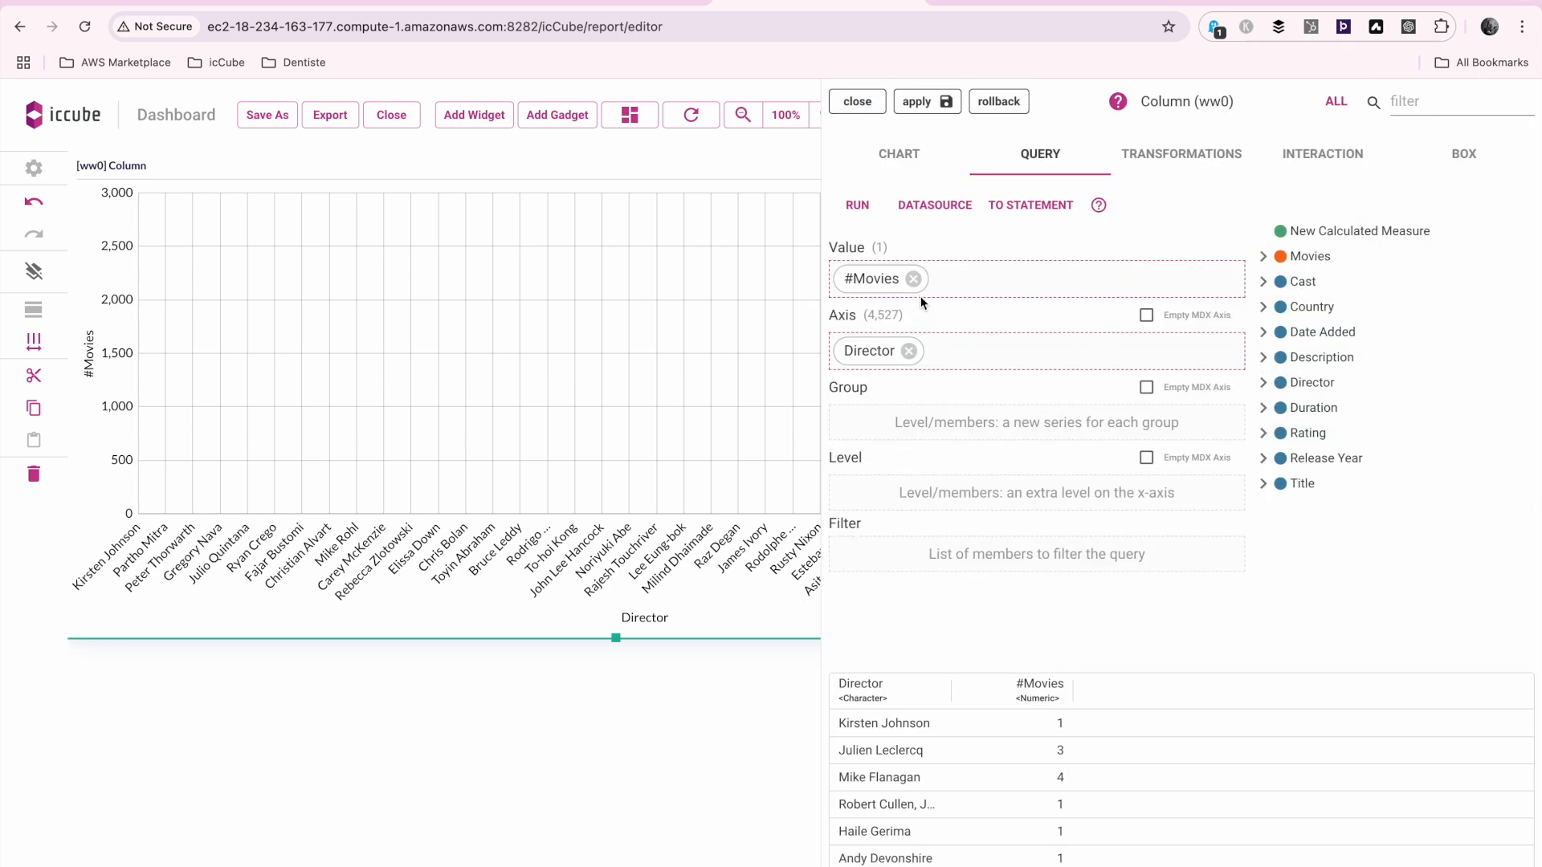
{"action": "left_click", "coordinate": [909, 351]}
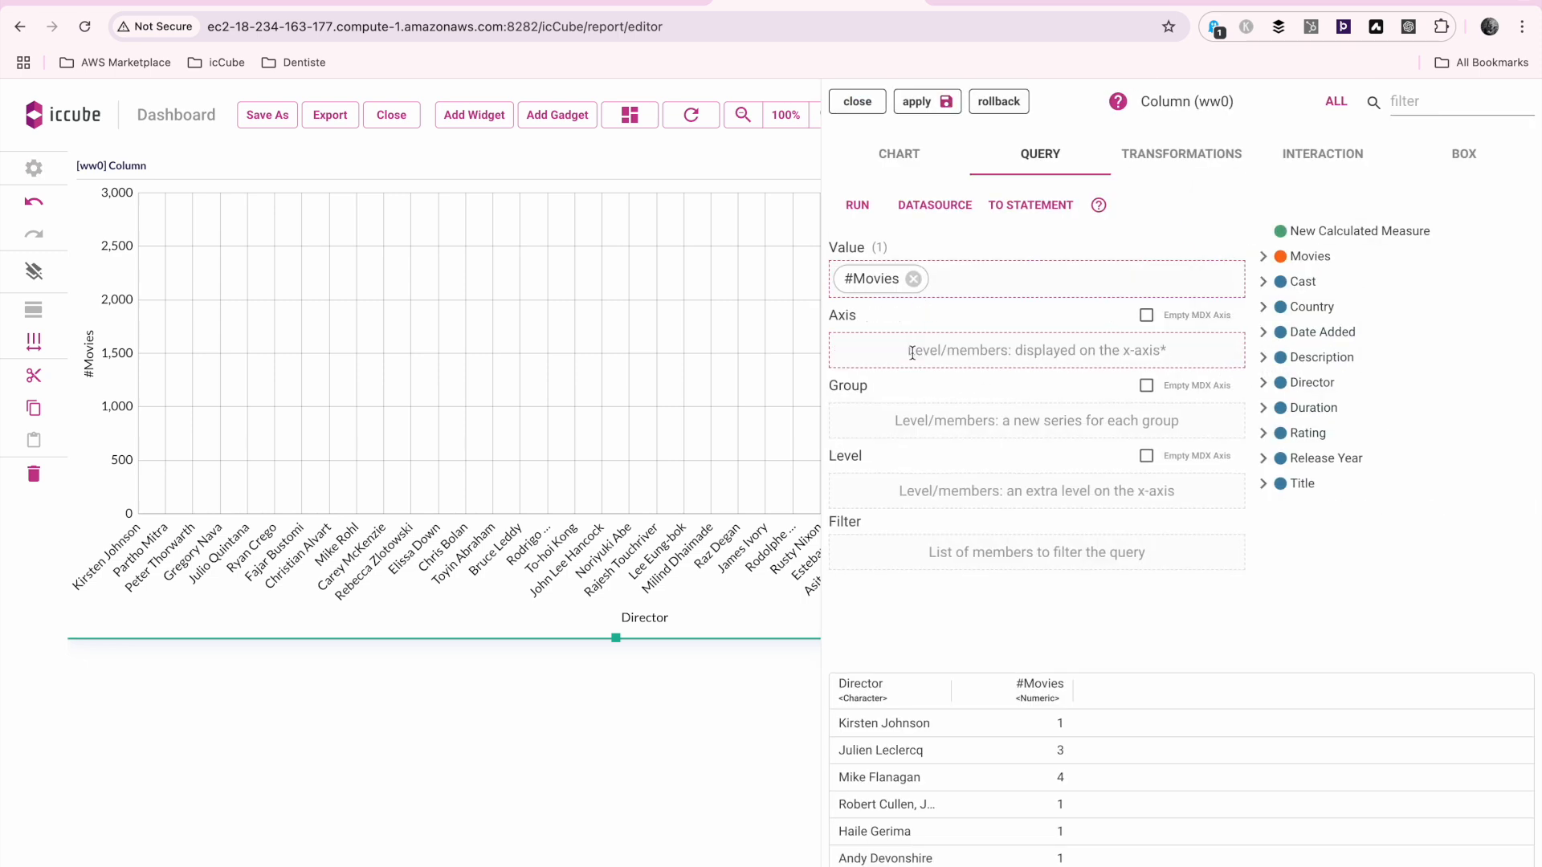
{"action": "left_click", "coordinate": [1264, 458]}
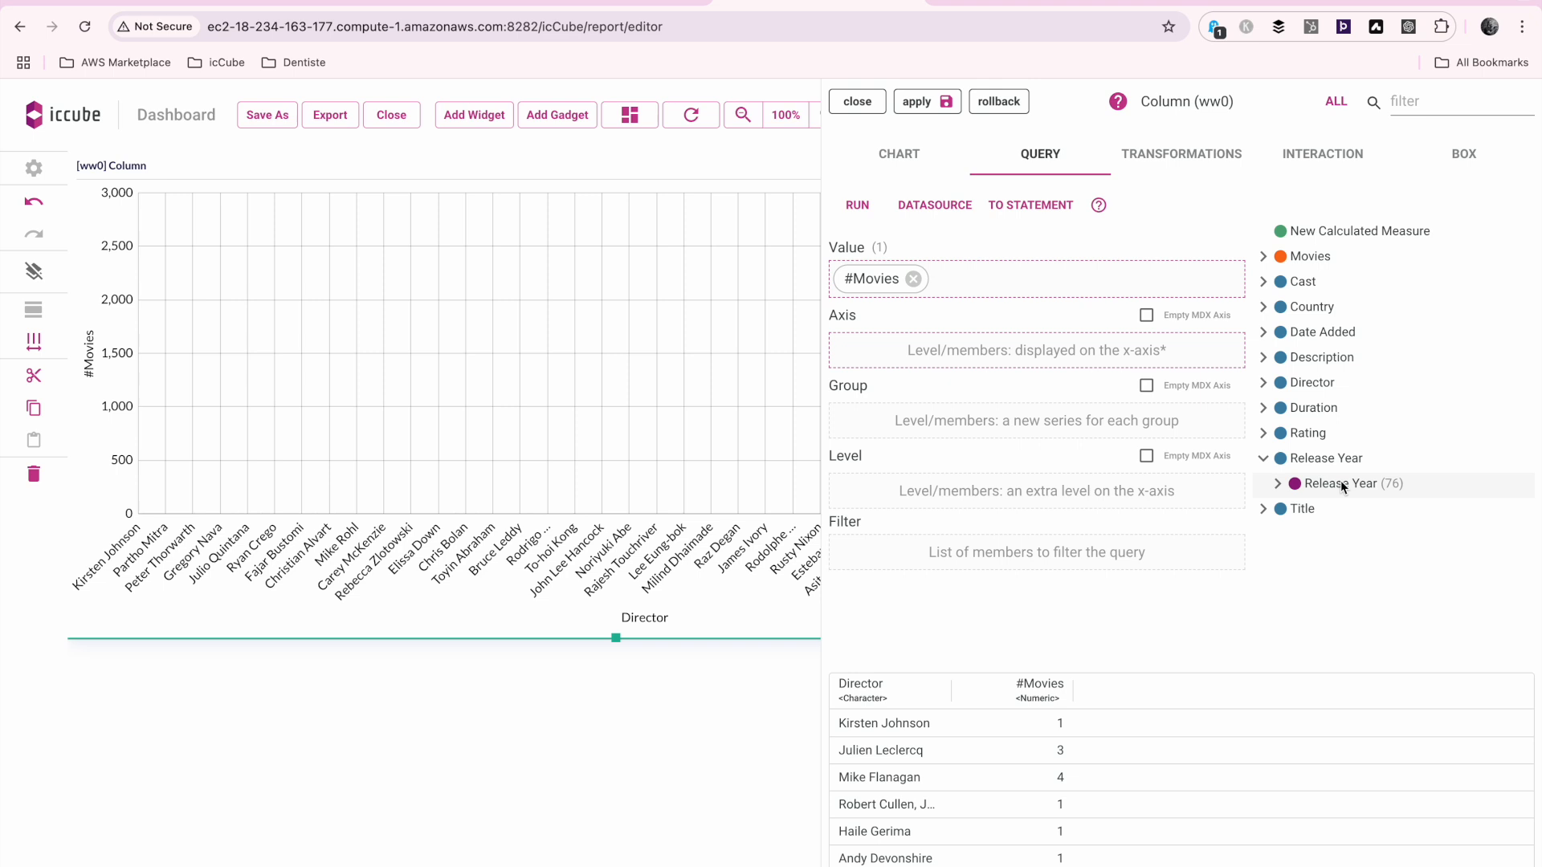
{"action": "left_click", "coordinate": [1277, 483]}
{"action": "left_click_drag", "start_coordinate": [1356, 534], "coordinate": [1041, 353]}
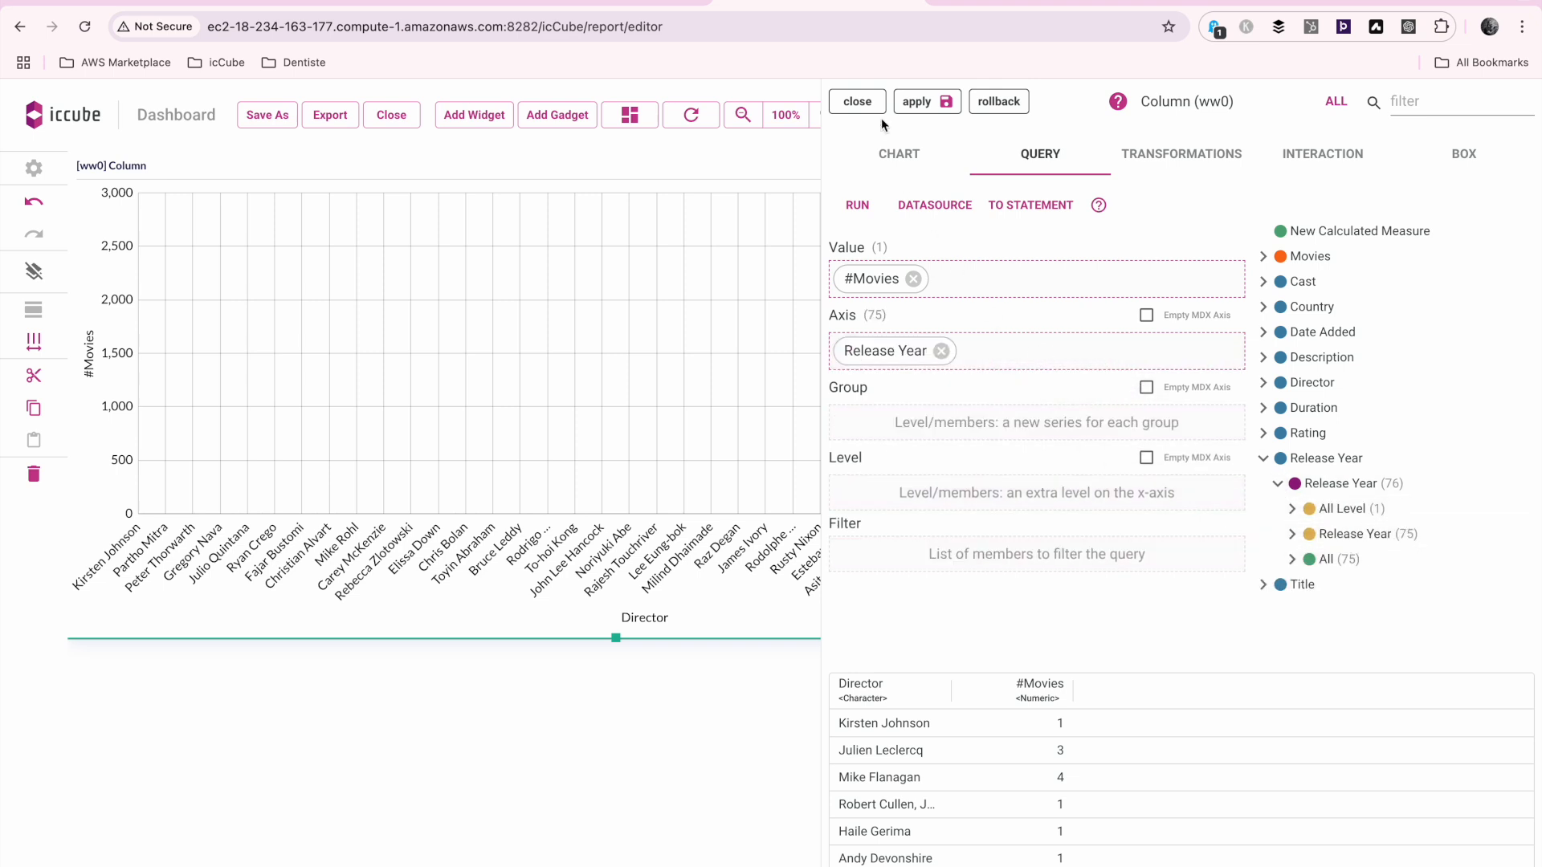
{"action": "left_click", "coordinate": [922, 100]}
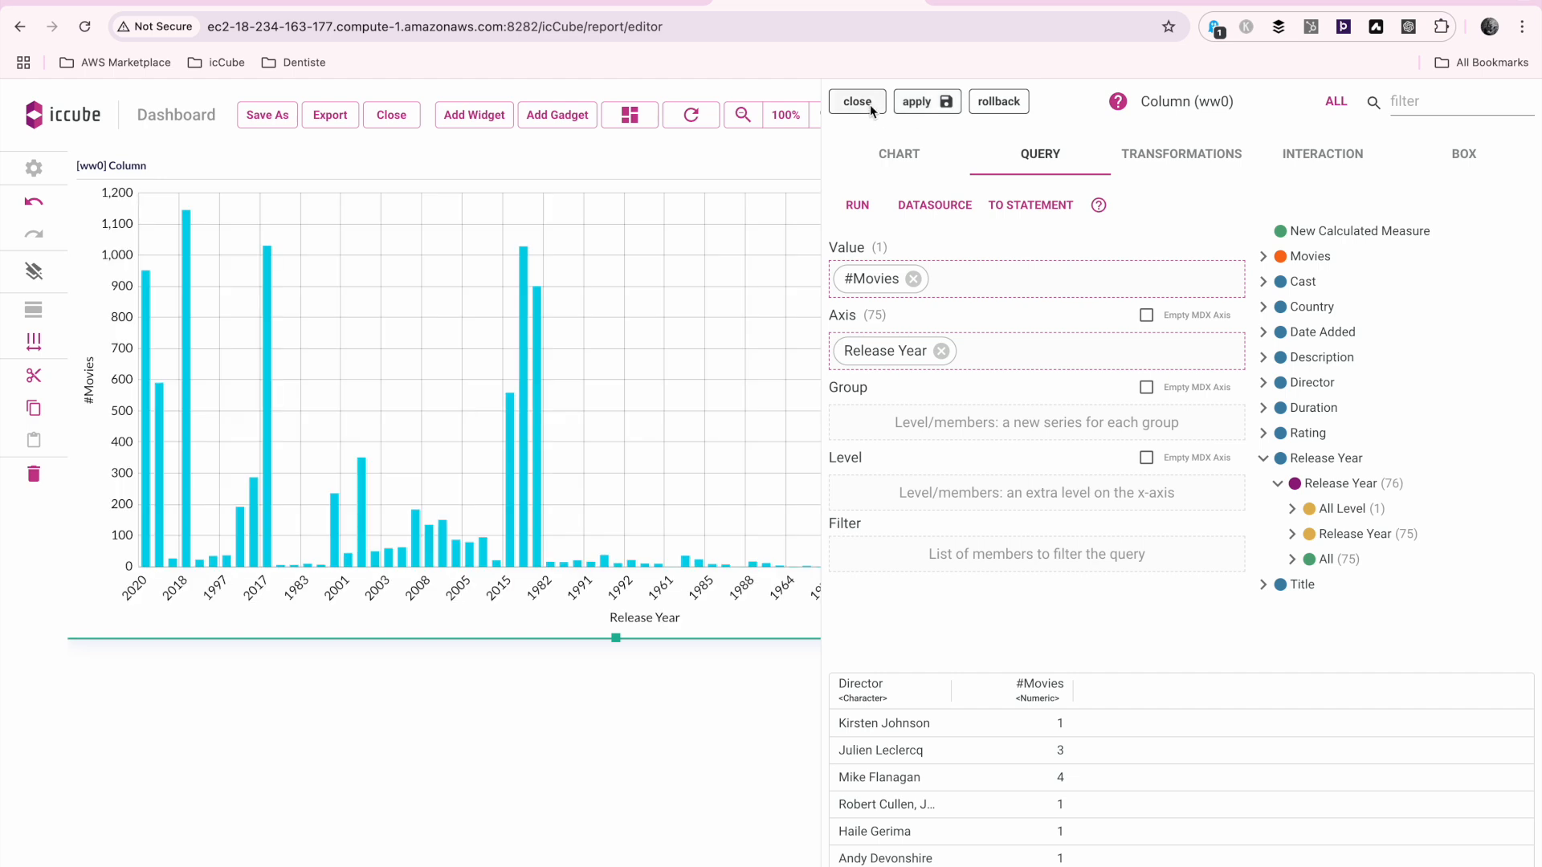
{"action": "left_click", "coordinate": [856, 102]}
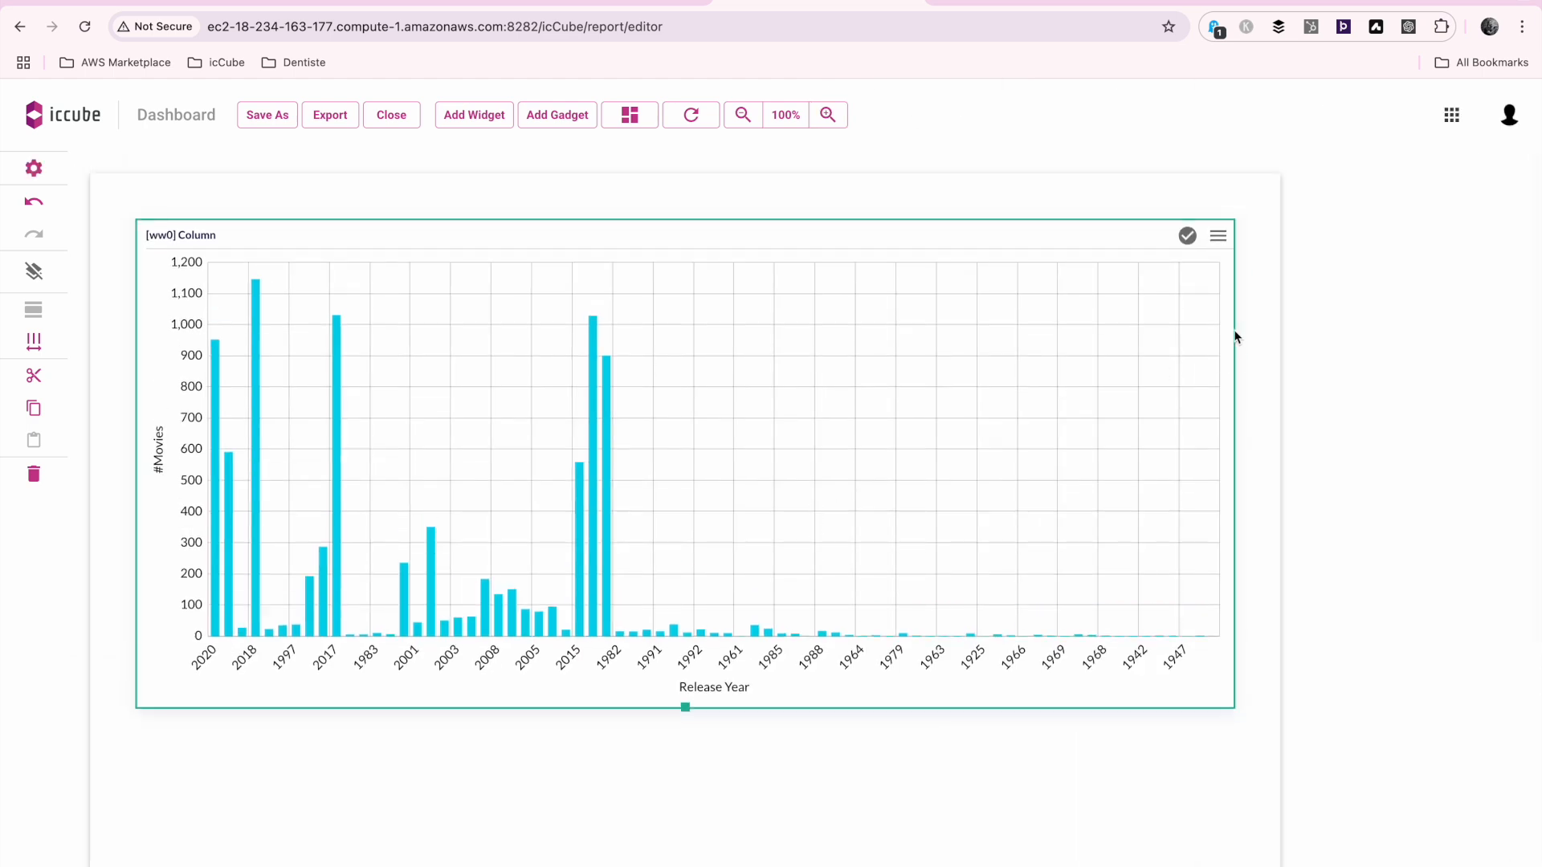
Open the Column widget for editing and add a Sort transformation to it
{"action": "left_click", "coordinate": [1219, 235]}
{"action": "left_click", "coordinate": [1245, 279]}
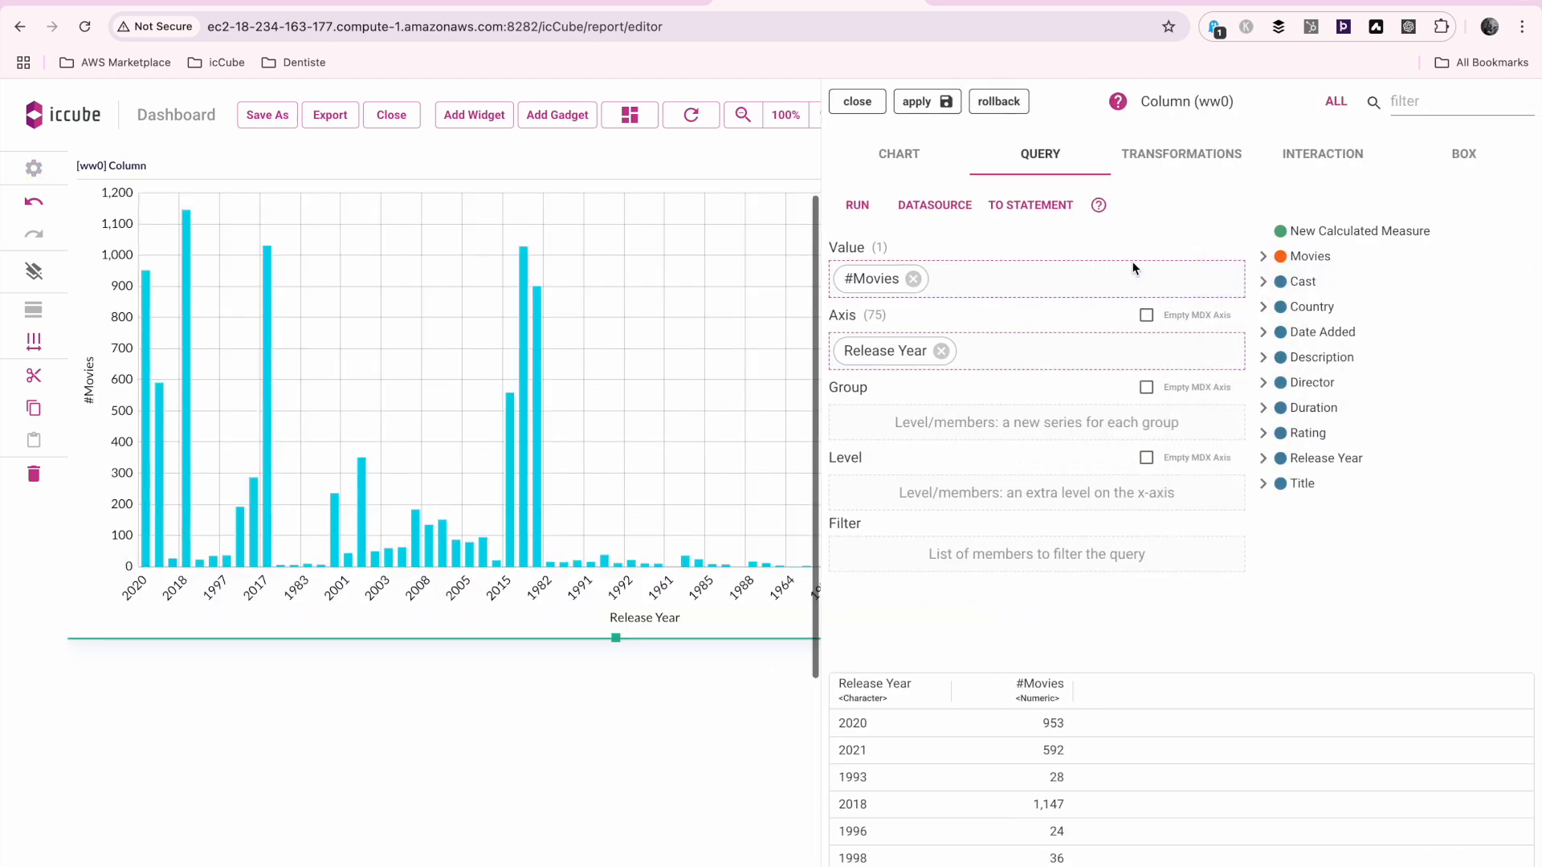
{"action": "left_click", "coordinate": [1234, 156]}
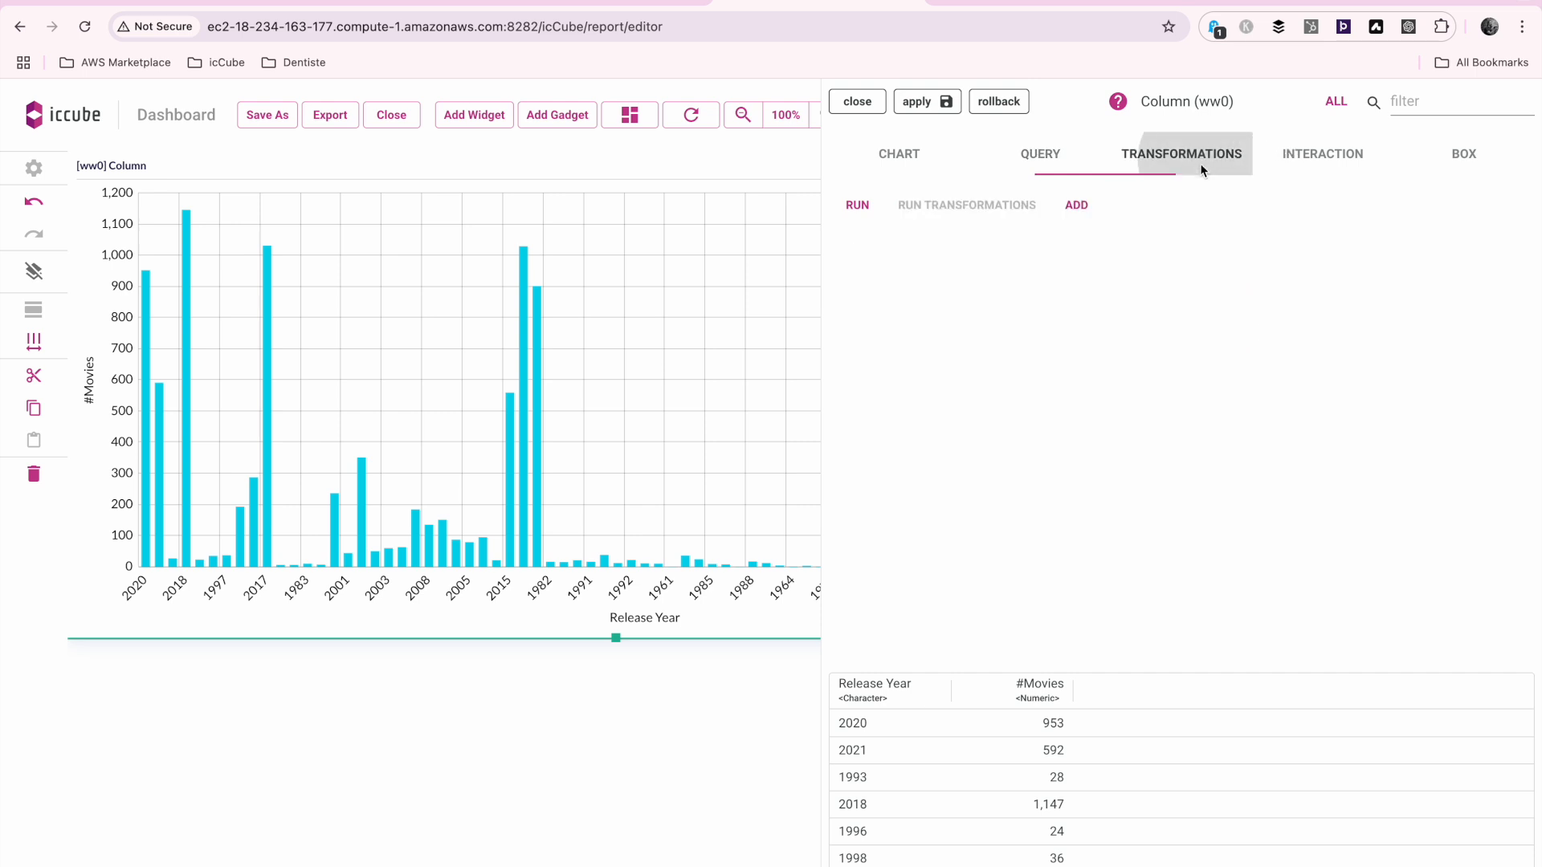
{"action": "left_click", "coordinate": [1077, 205]}
{"action": "left_click", "coordinate": [1417, 109]}
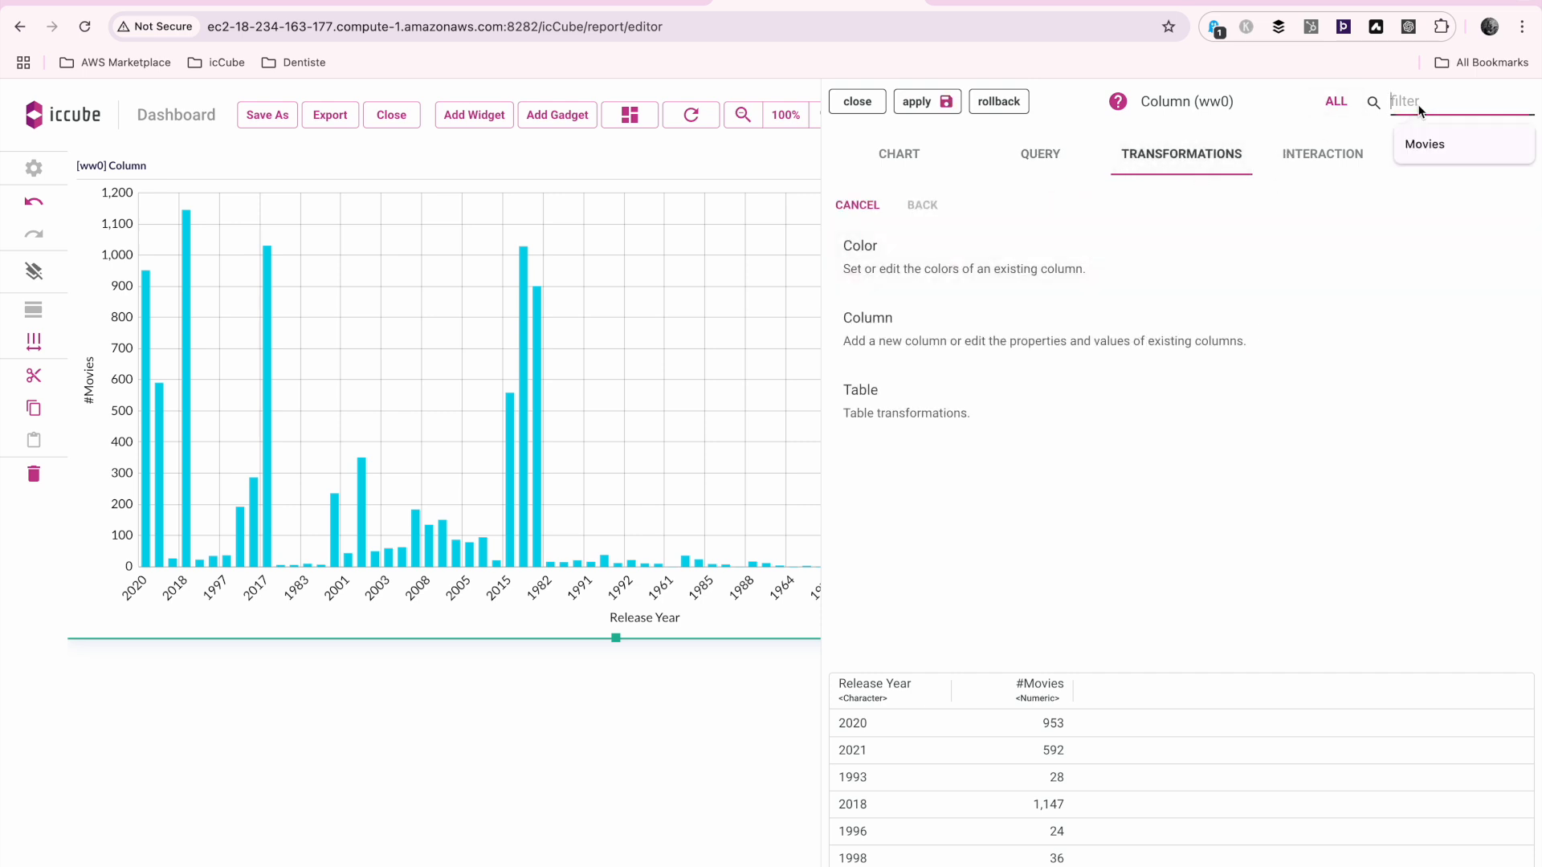
{"action": "type", "text": "sort"}
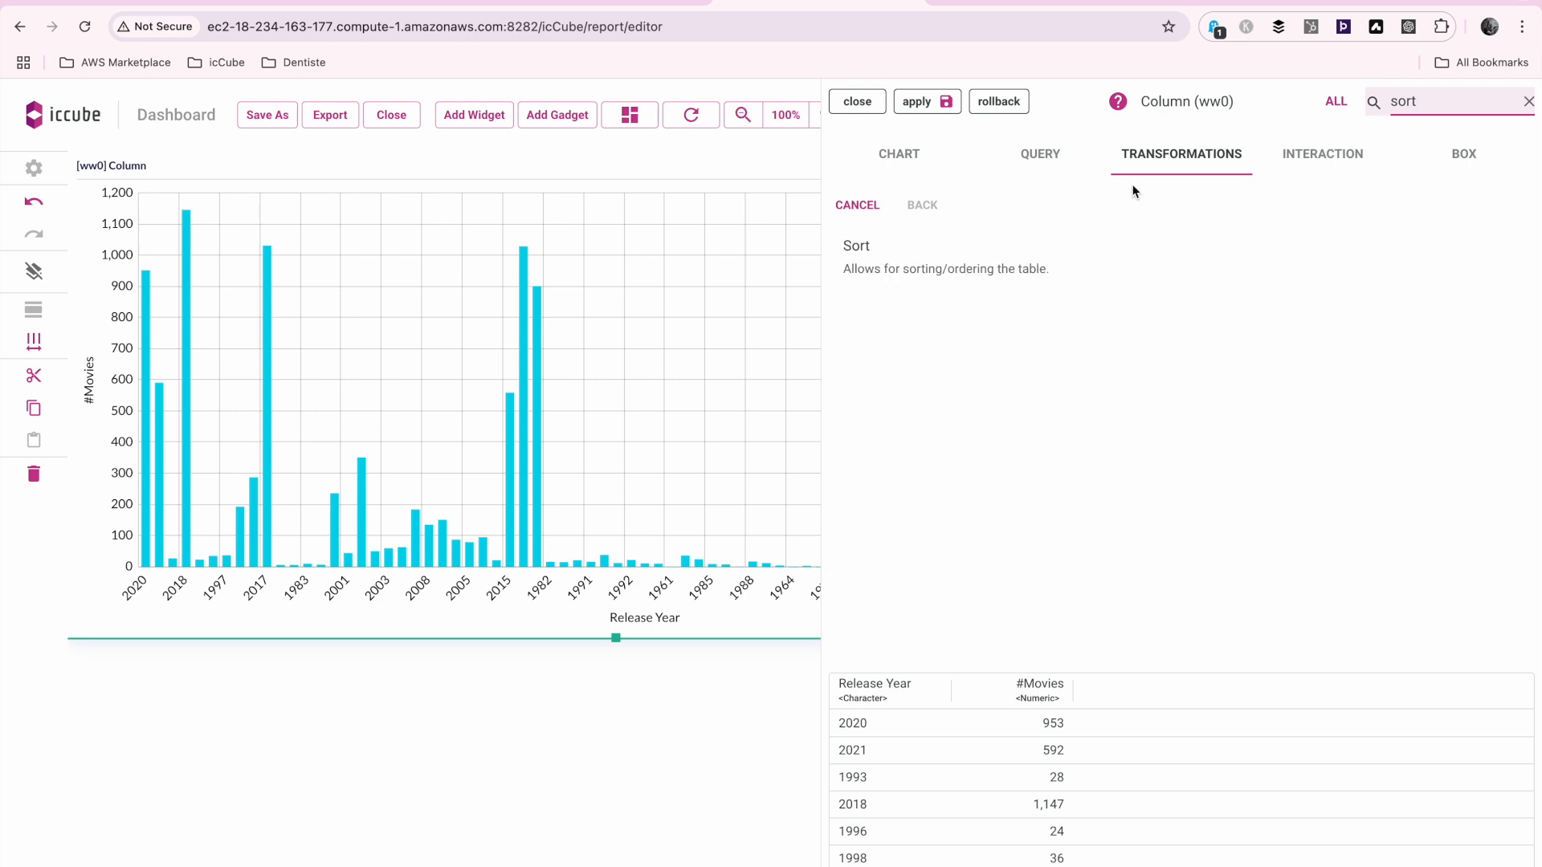
{"action": "left_click", "coordinate": [949, 267]}
Configure the sort on the Release Year column as Ascending, apply it and close the widget editor
{"action": "left_click", "coordinate": [1005, 303]}
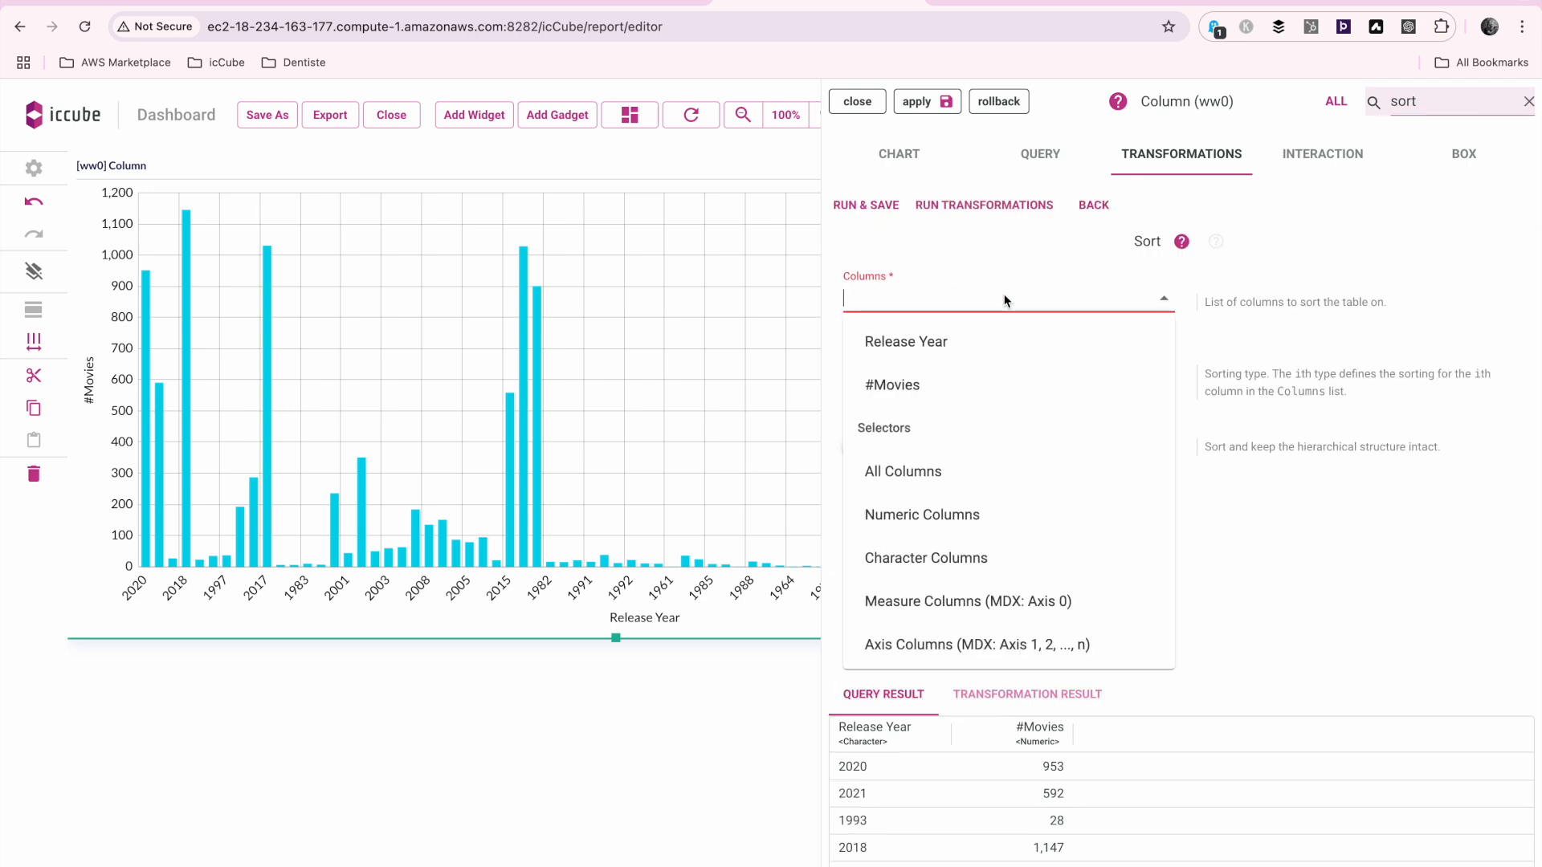
{"action": "left_click", "coordinate": [1036, 341]}
{"action": "left_click", "coordinate": [1053, 370]}
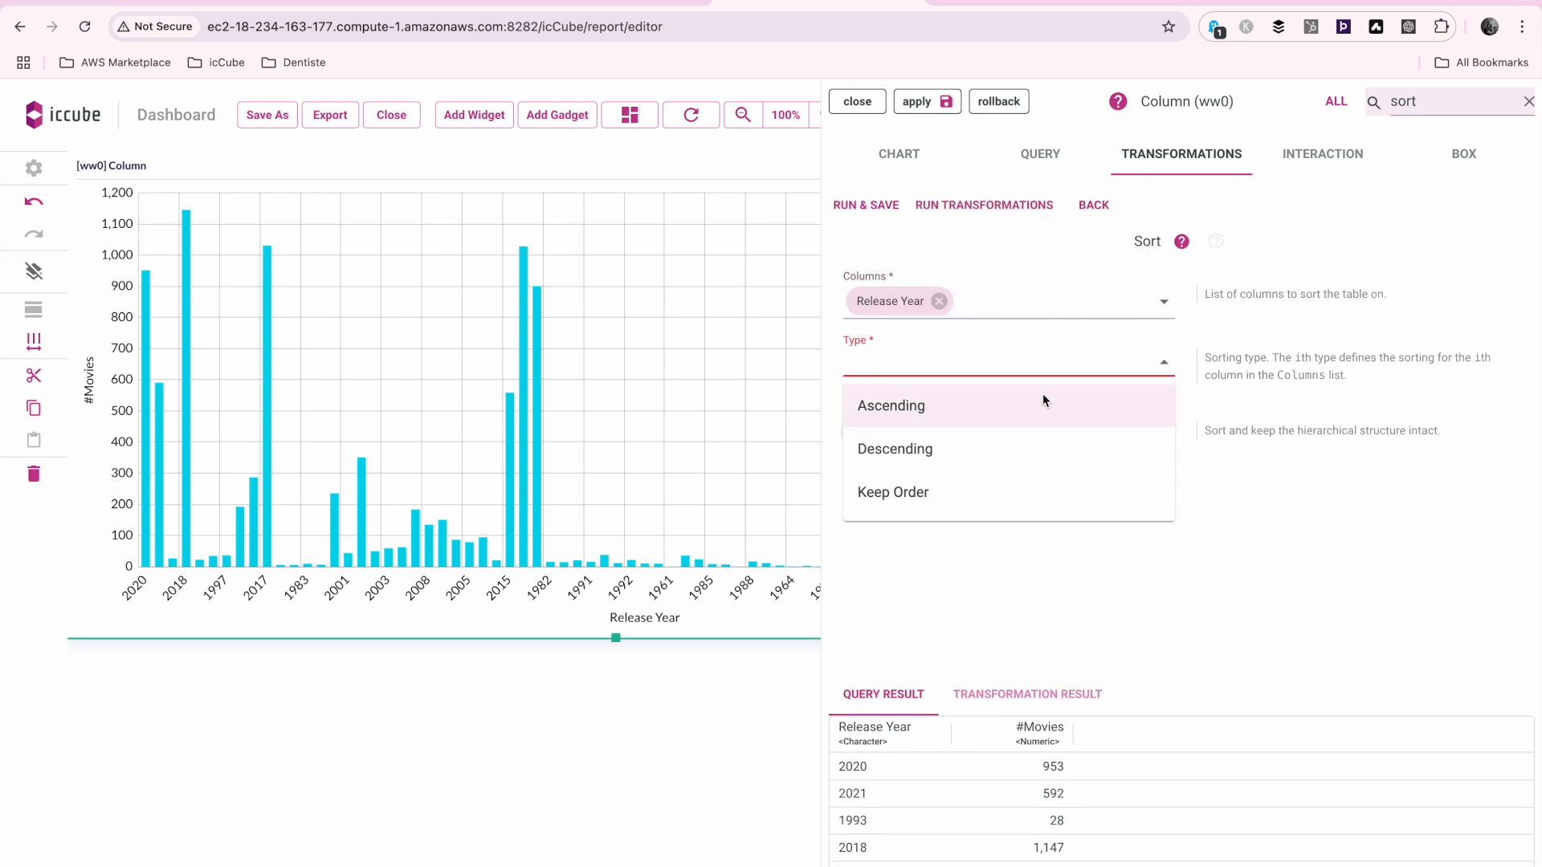
{"action": "left_click", "coordinate": [1042, 397]}
{"action": "left_click", "coordinate": [917, 113]}
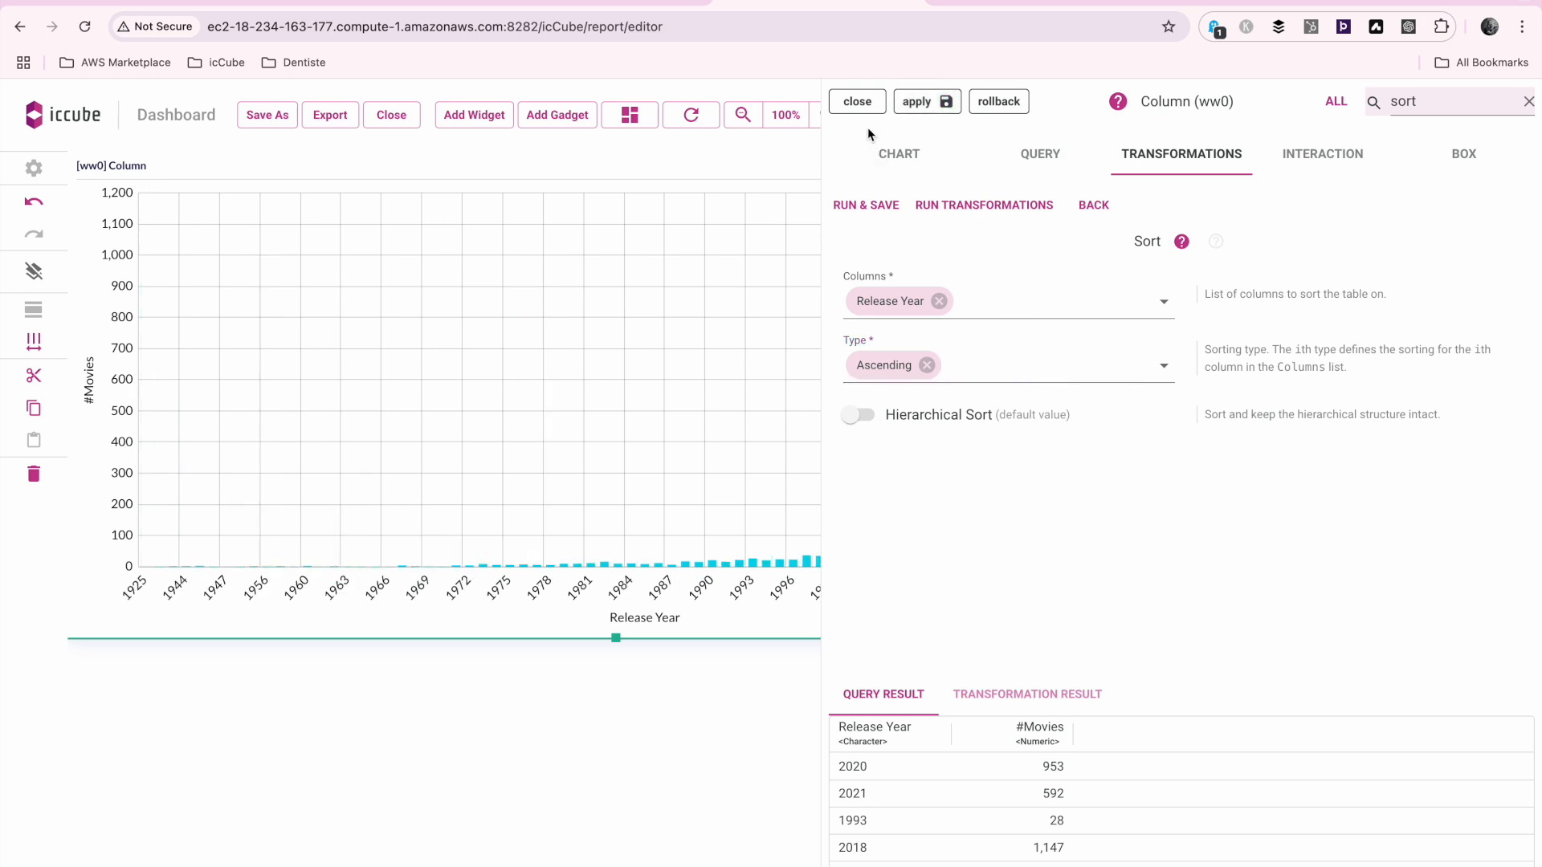
{"action": "left_click", "coordinate": [856, 104]}
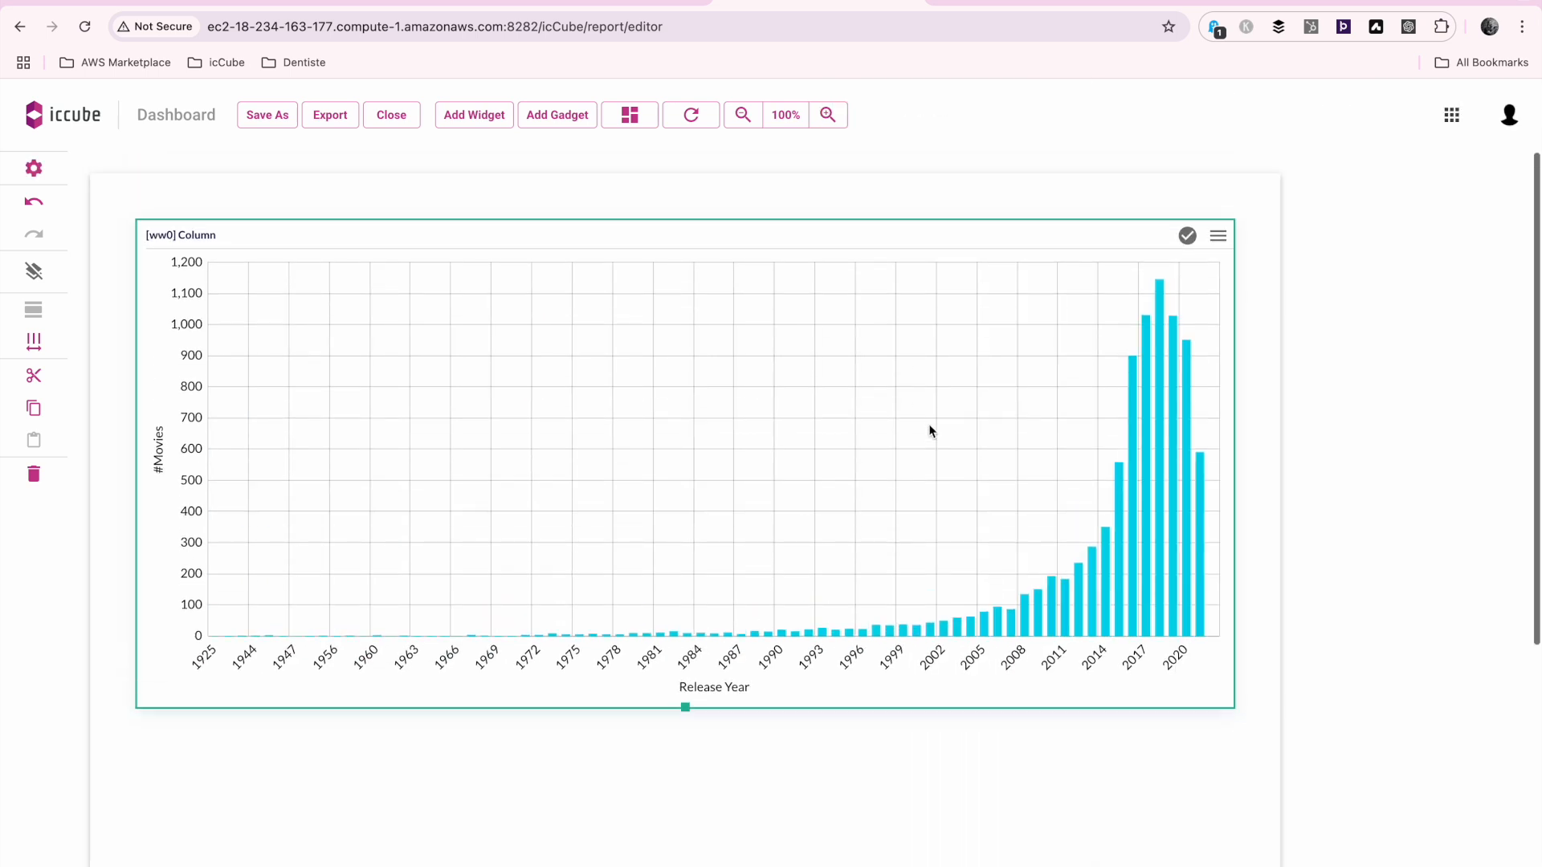
Add a Filter Panel widget to the left of the Column chart and narrow it to about a quarter of the row
{"action": "scroll", "coordinate": [930, 431], "scroll_direction": "down", "scroll_amount": 1}
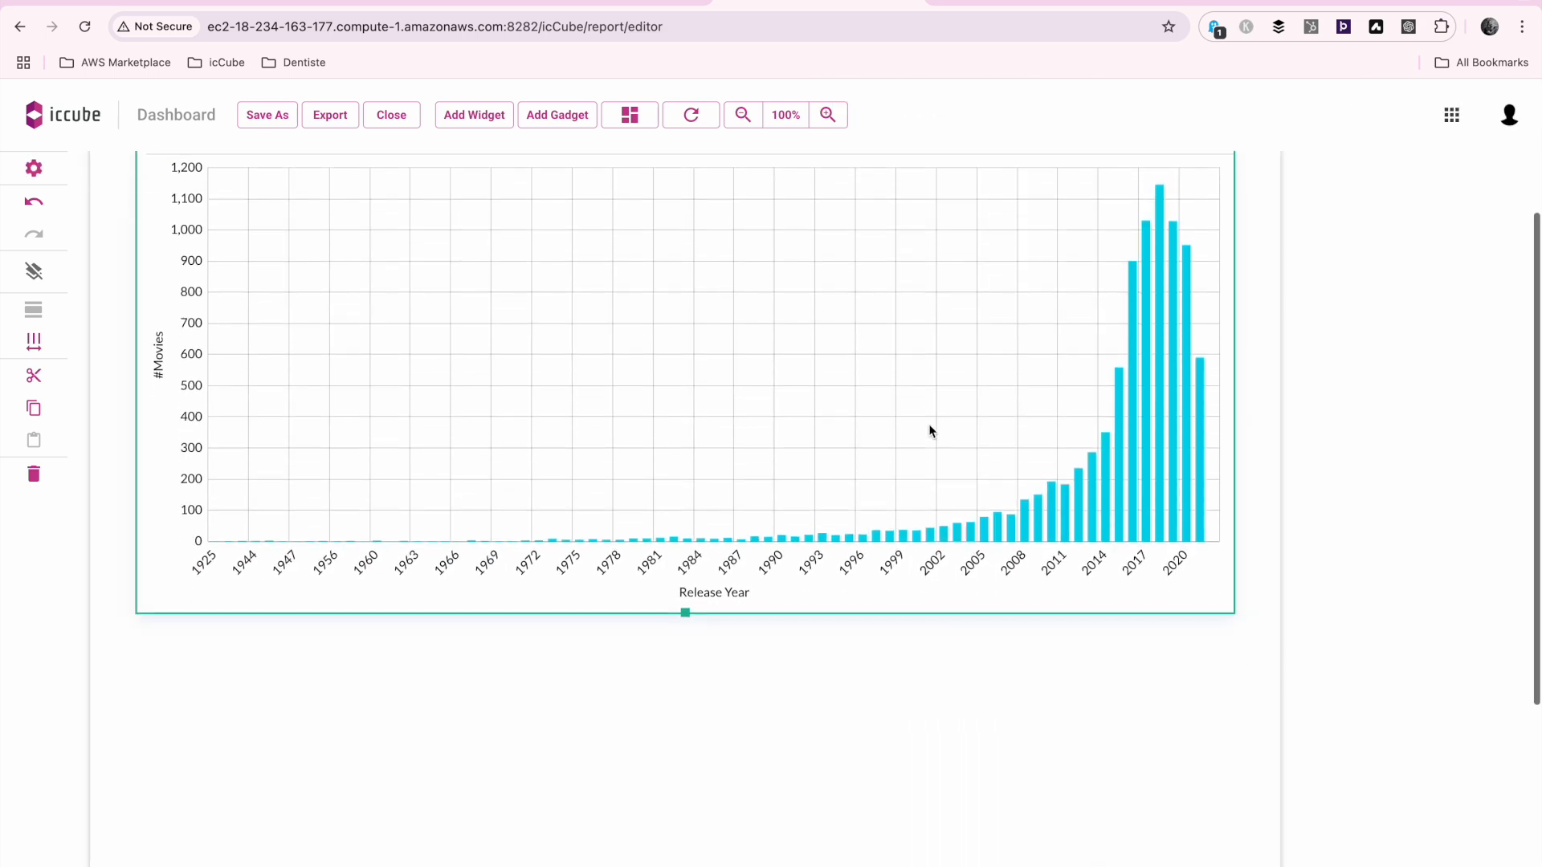
{"action": "left_click", "coordinate": [473, 114]}
{"action": "type", "text": "filter"}
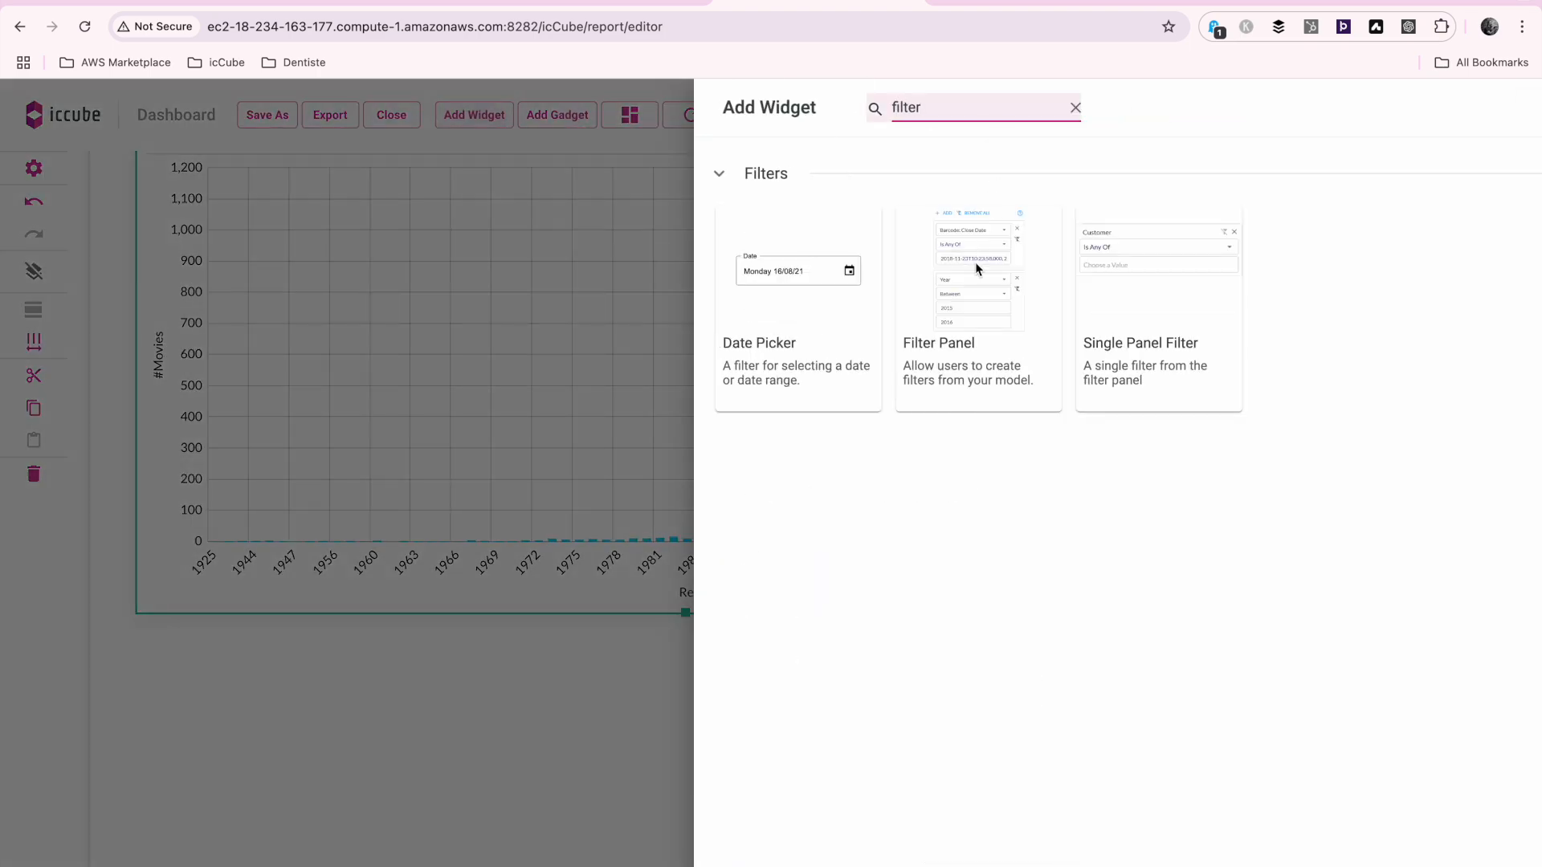
{"action": "left_click", "coordinate": [975, 261]}
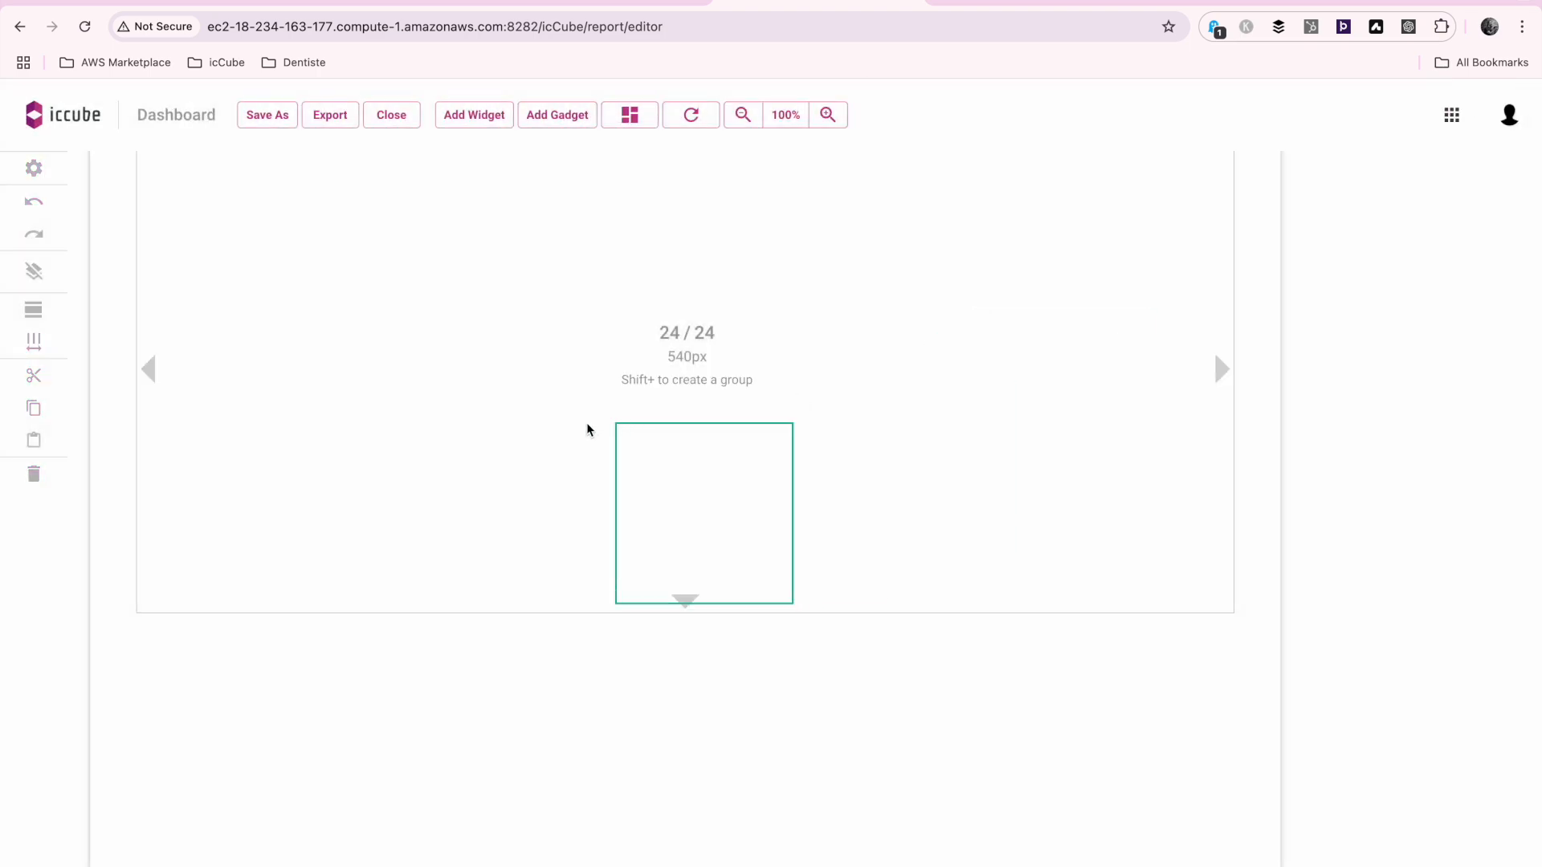
{"action": "left_click", "coordinate": [154, 277]}
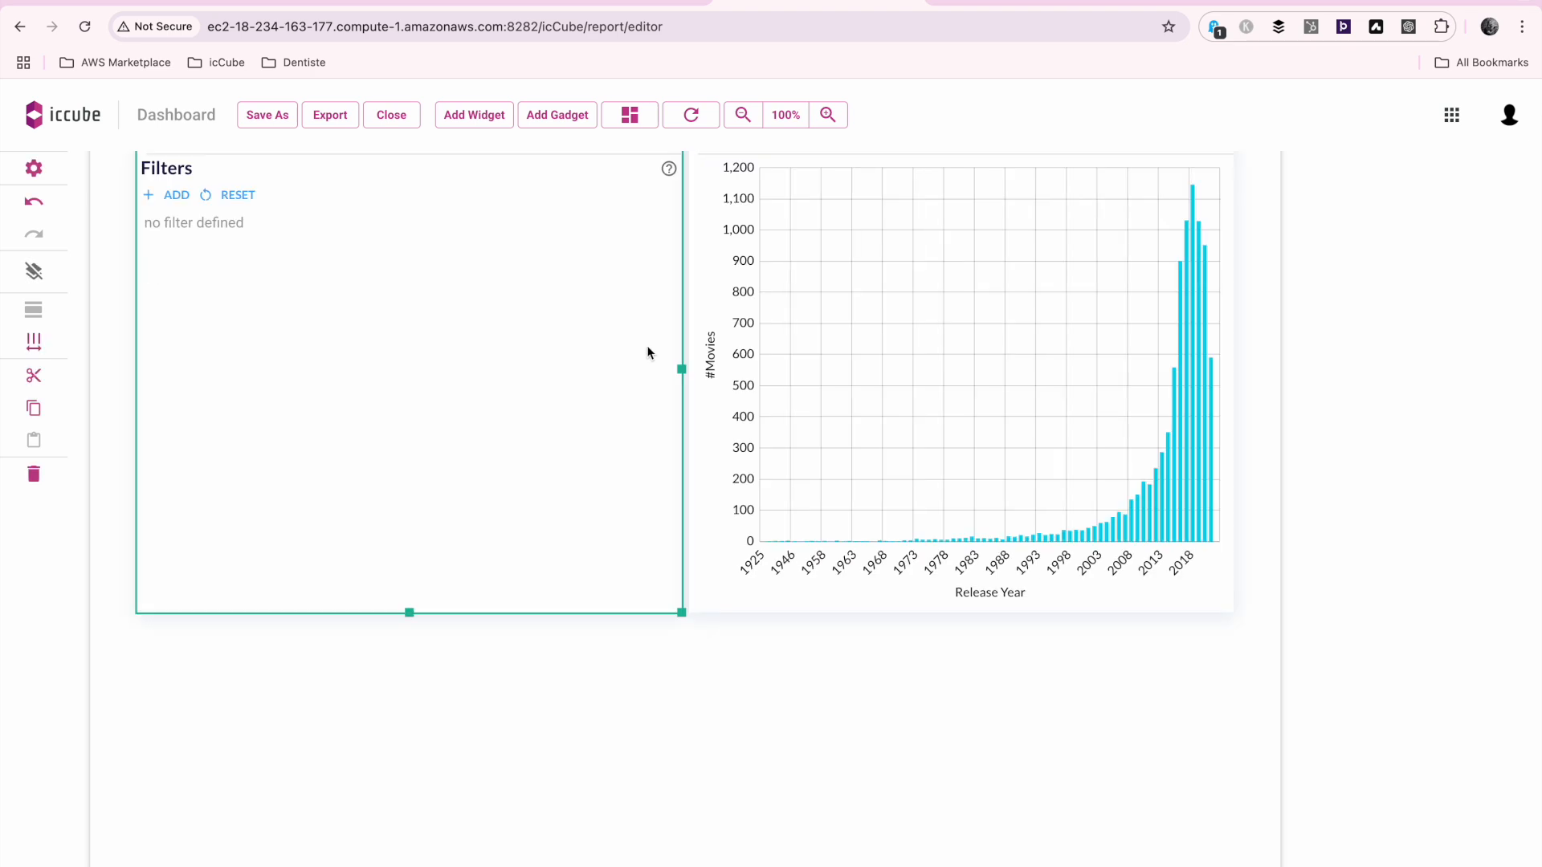
{"action": "left_click_drag", "start_coordinate": [682, 370], "coordinate": [426, 362]}
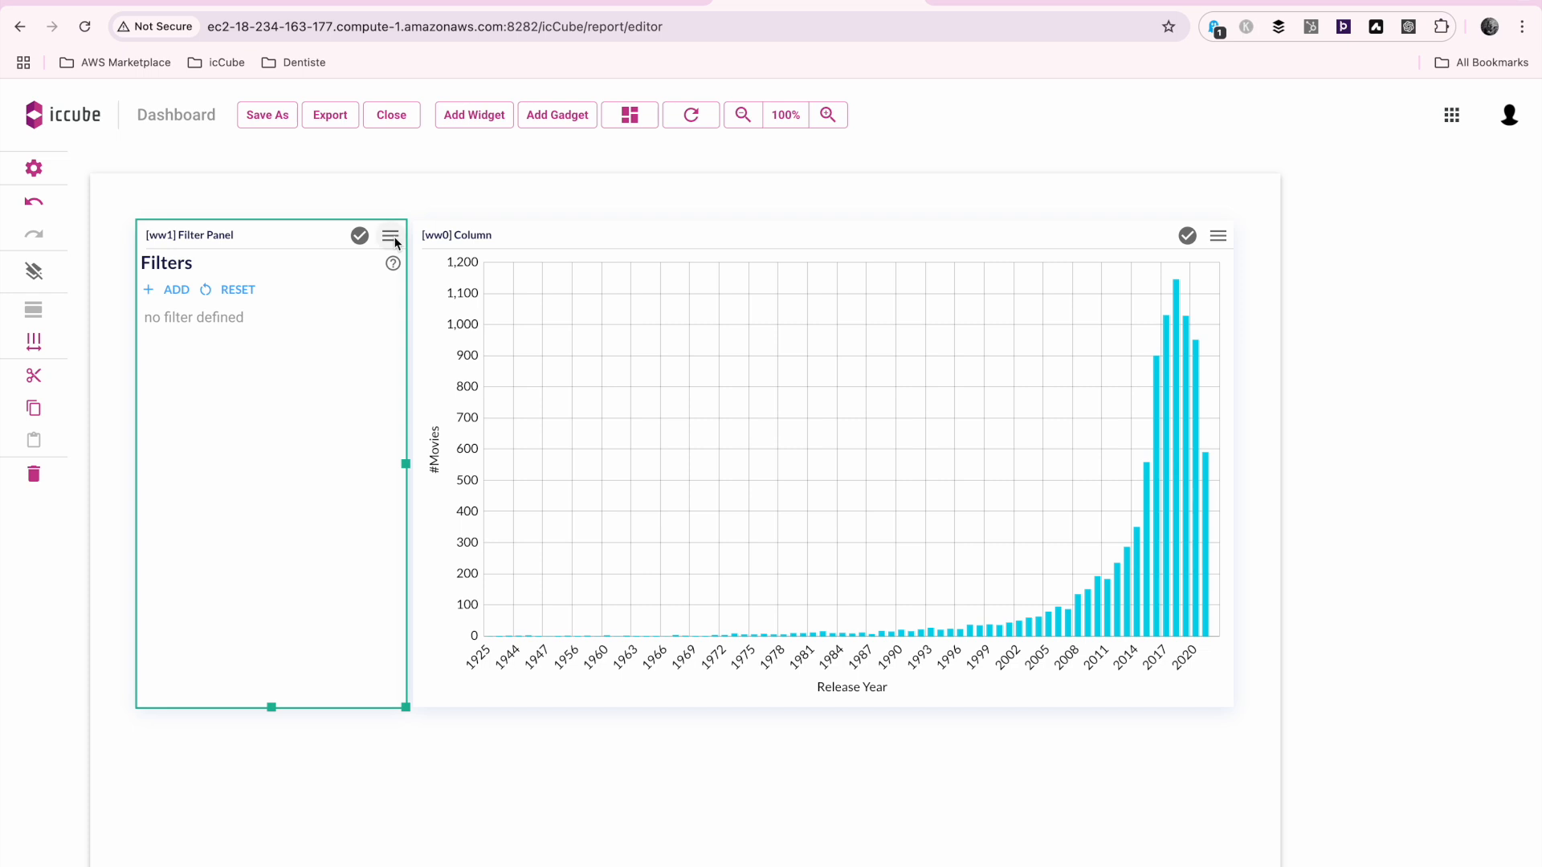
Make the Filter Panel publish an on-change event named filter, applying the change and closing the editor
{"action": "left_click", "coordinate": [390, 237]}
{"action": "left_click", "coordinate": [450, 277]}
{"action": "left_click", "coordinate": [1202, 151]}
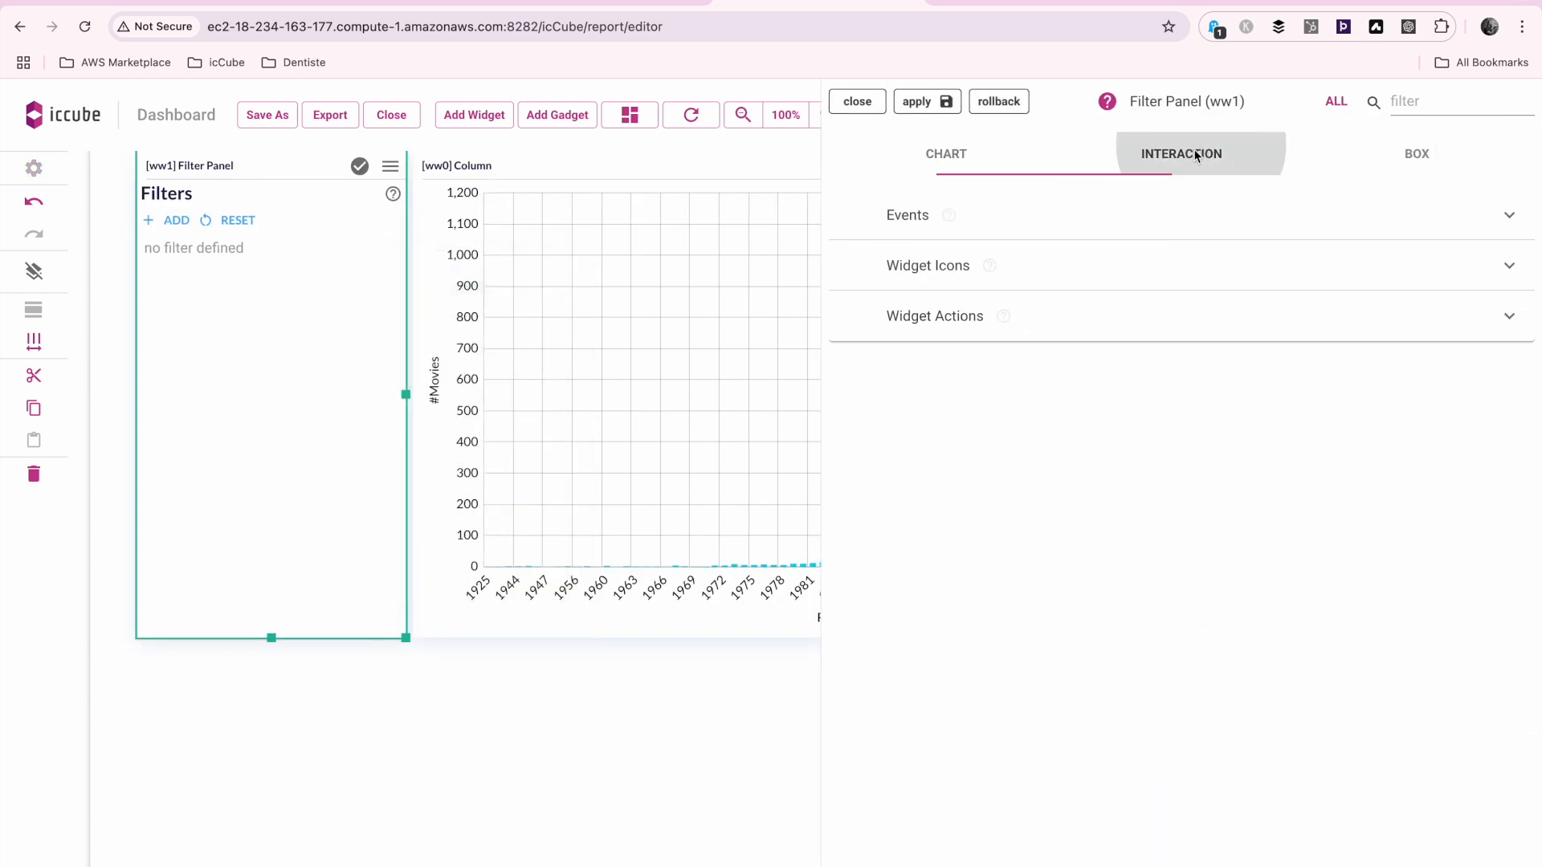
{"action": "left_click", "coordinate": [1014, 228]}
{"action": "left_click", "coordinate": [970, 291]}
{"action": "type", "text": "filter"}
{"action": "left_click", "coordinate": [917, 115]}
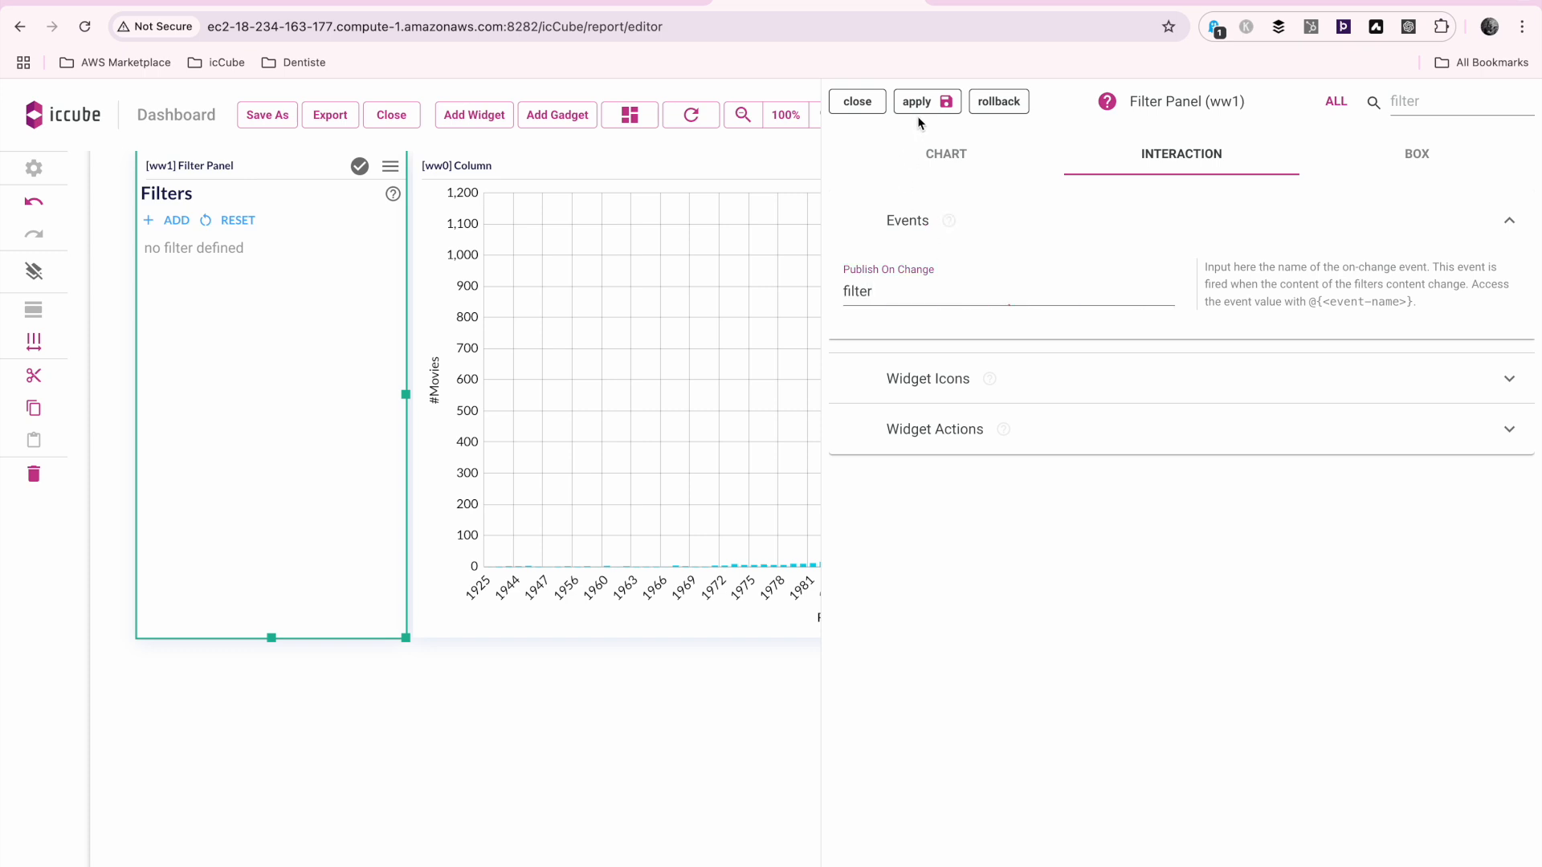
{"action": "left_click", "coordinate": [858, 103]}
Add the Filter Panel's event to the queries of the dashboard's chart
{"action": "left_click", "coordinate": [390, 166]}
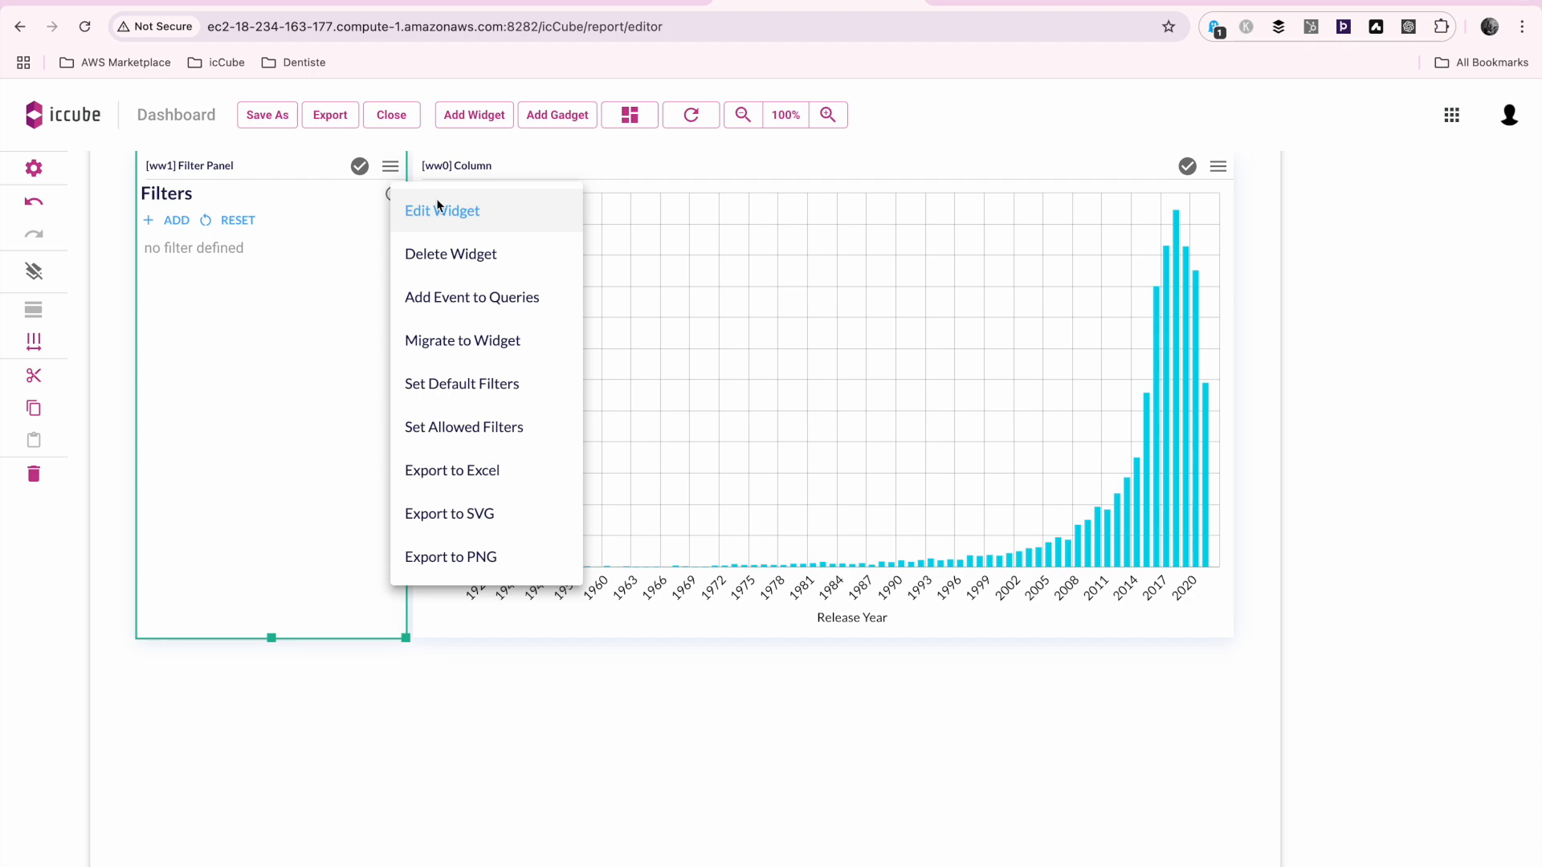
{"action": "left_click", "coordinate": [475, 304]}
{"action": "left_click", "coordinate": [1141, 567]}
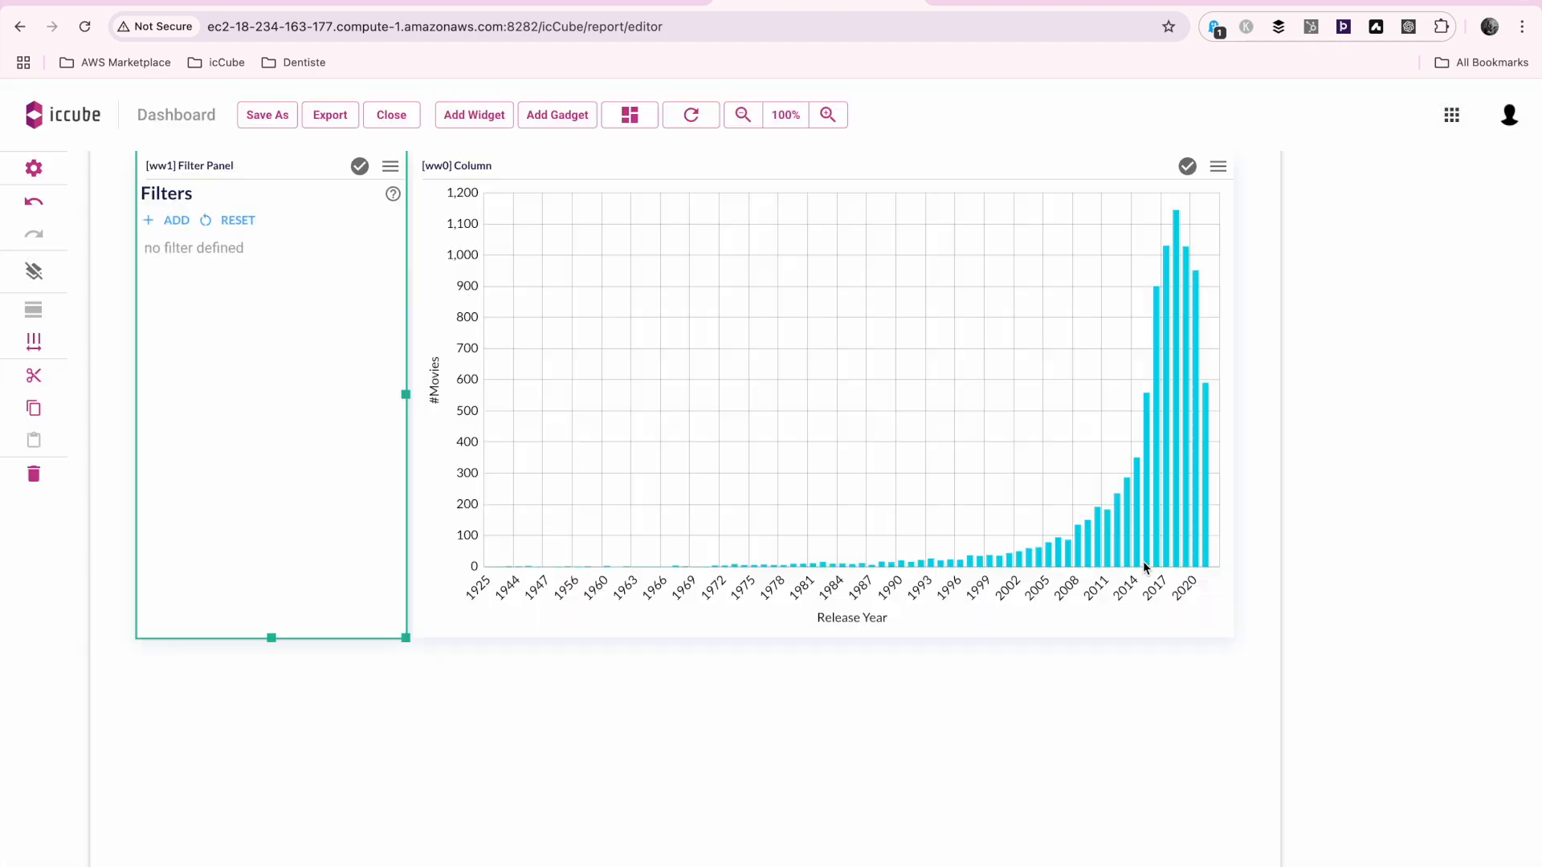
Add a filter on the Country data field to the Filter Panel
{"action": "scroll", "coordinate": [596, 295], "scroll_direction": "up", "scroll_amount": 2}
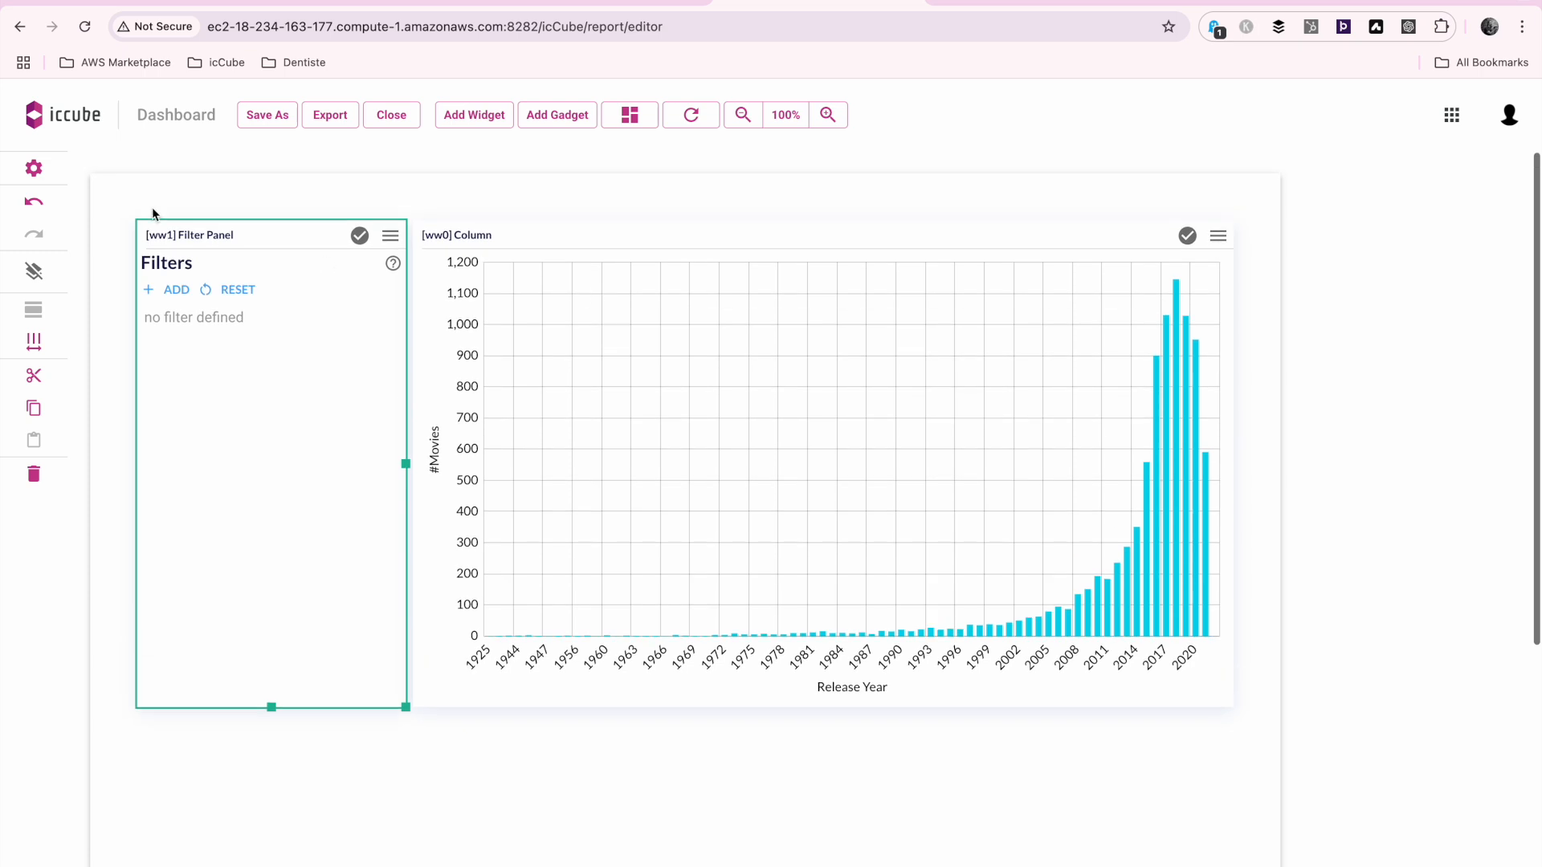
{"action": "left_click", "coordinate": [163, 286]}
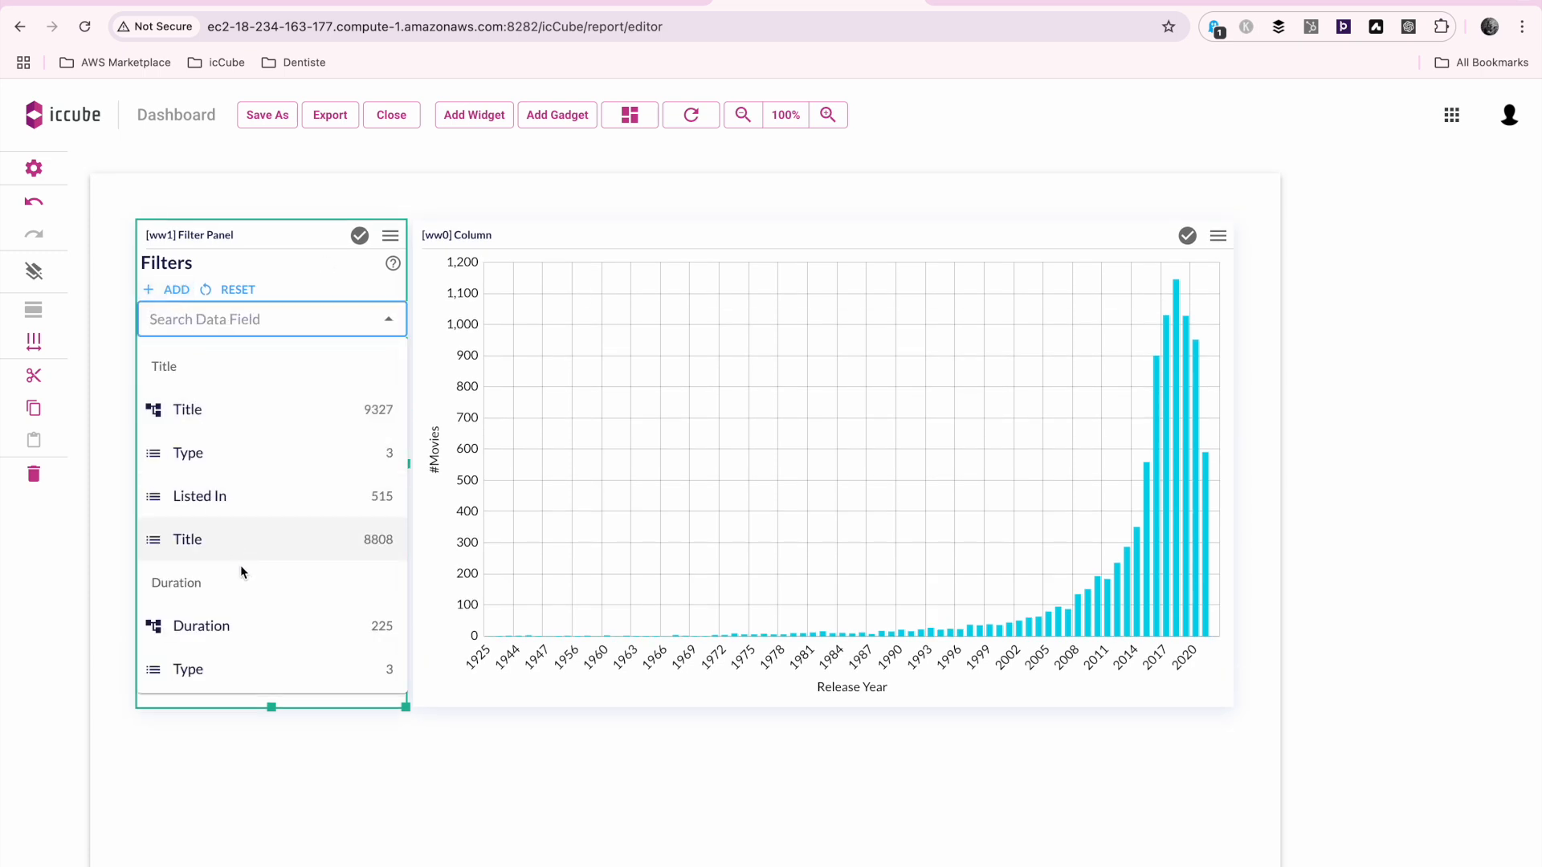
{"action": "scroll", "coordinate": [239, 565], "scroll_direction": "down", "scroll_amount": 4}
{"action": "scroll", "coordinate": [241, 572], "scroll_direction": "down", "scroll_amount": 1}
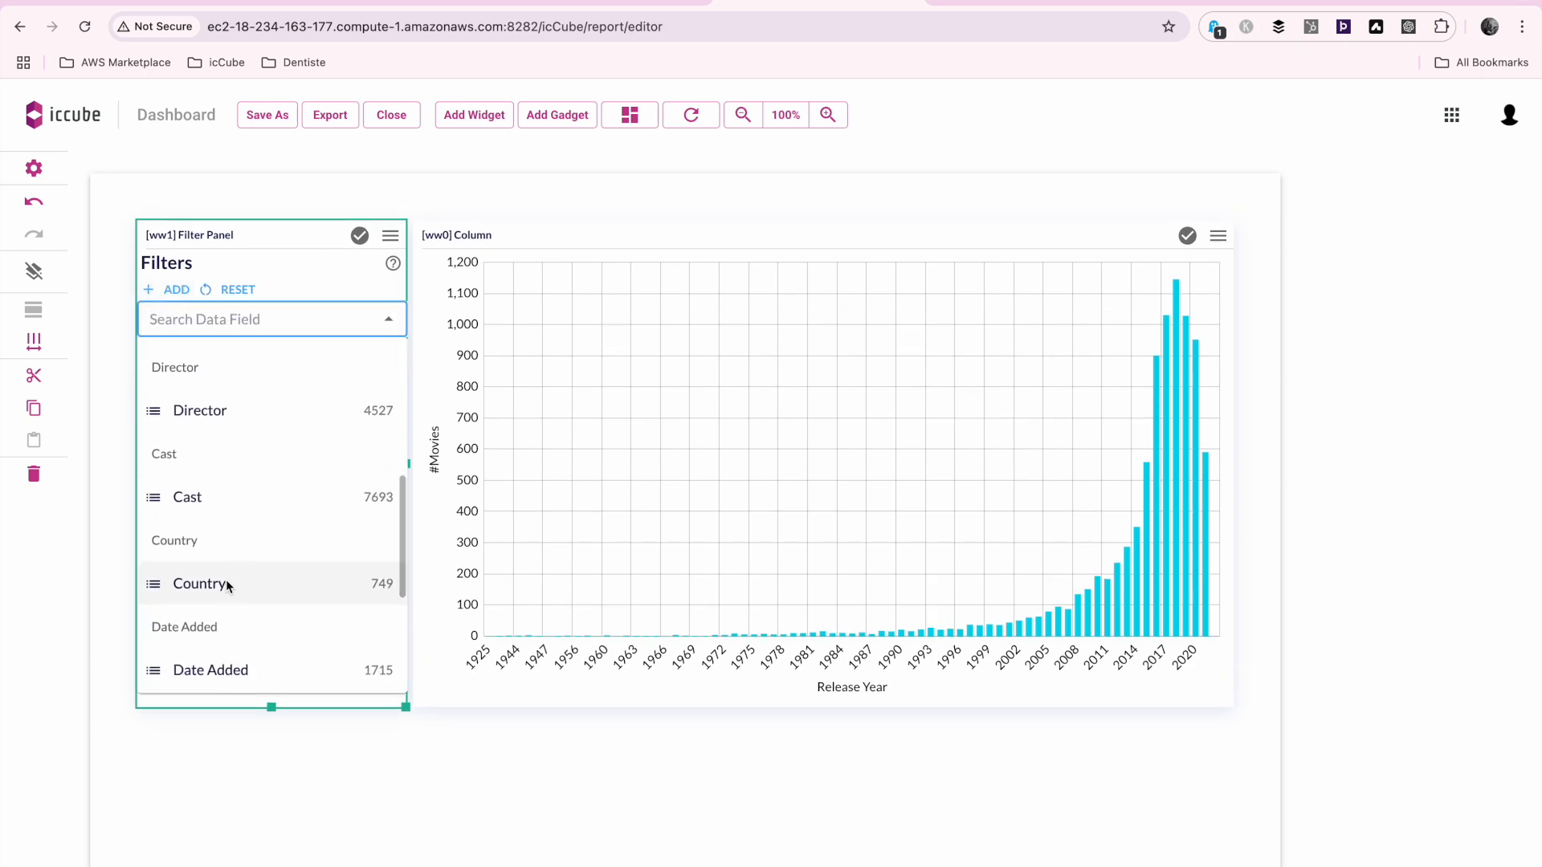
{"action": "left_click", "coordinate": [225, 580]}
Set the Country filter to United States
{"action": "left_click", "coordinate": [273, 398]}
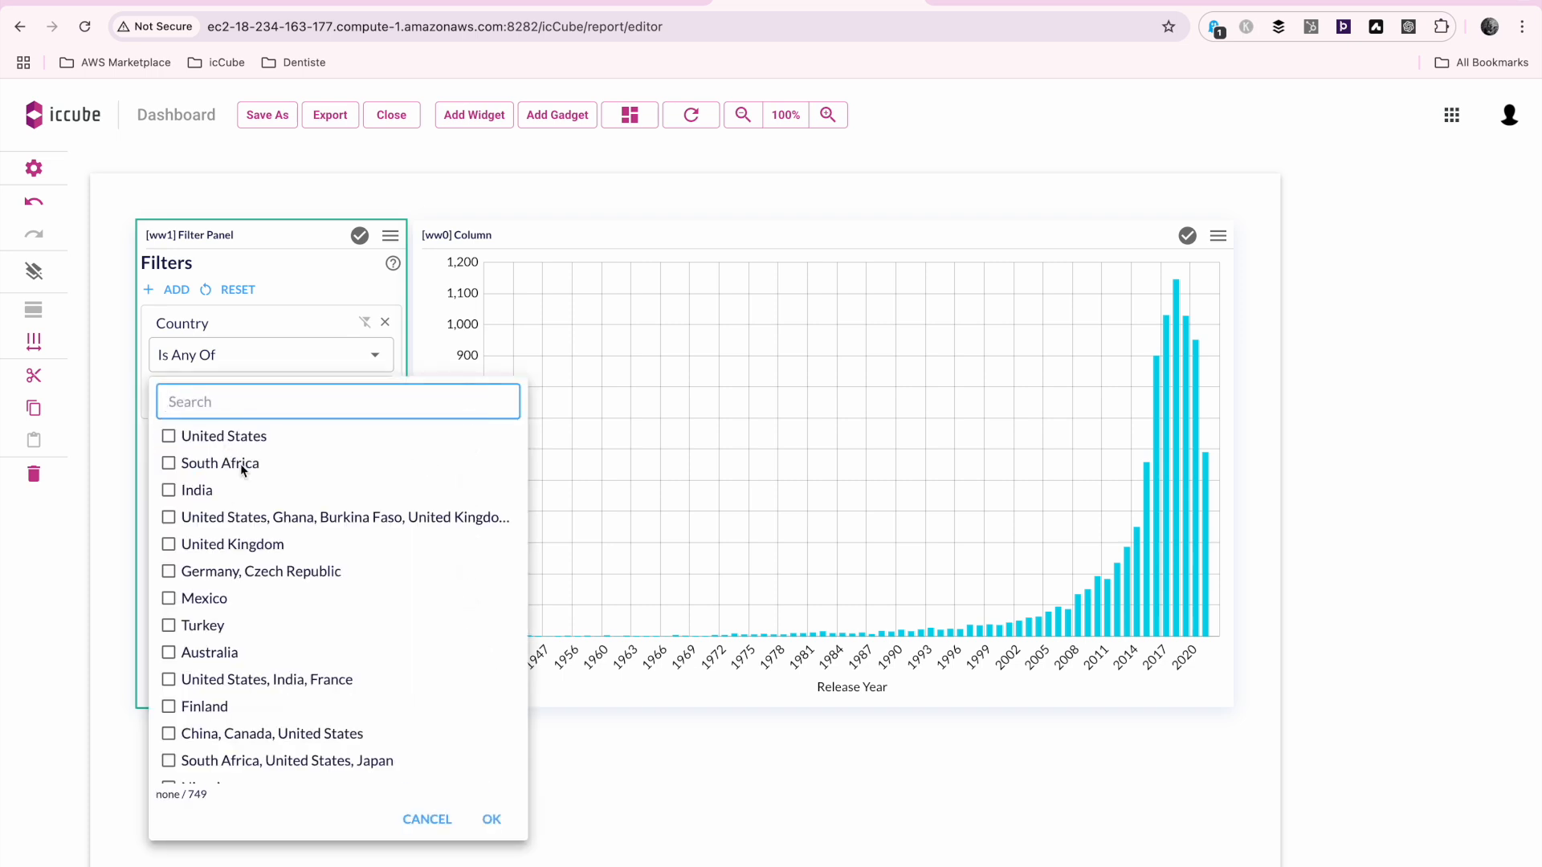
{"action": "left_click", "coordinate": [169, 436]}
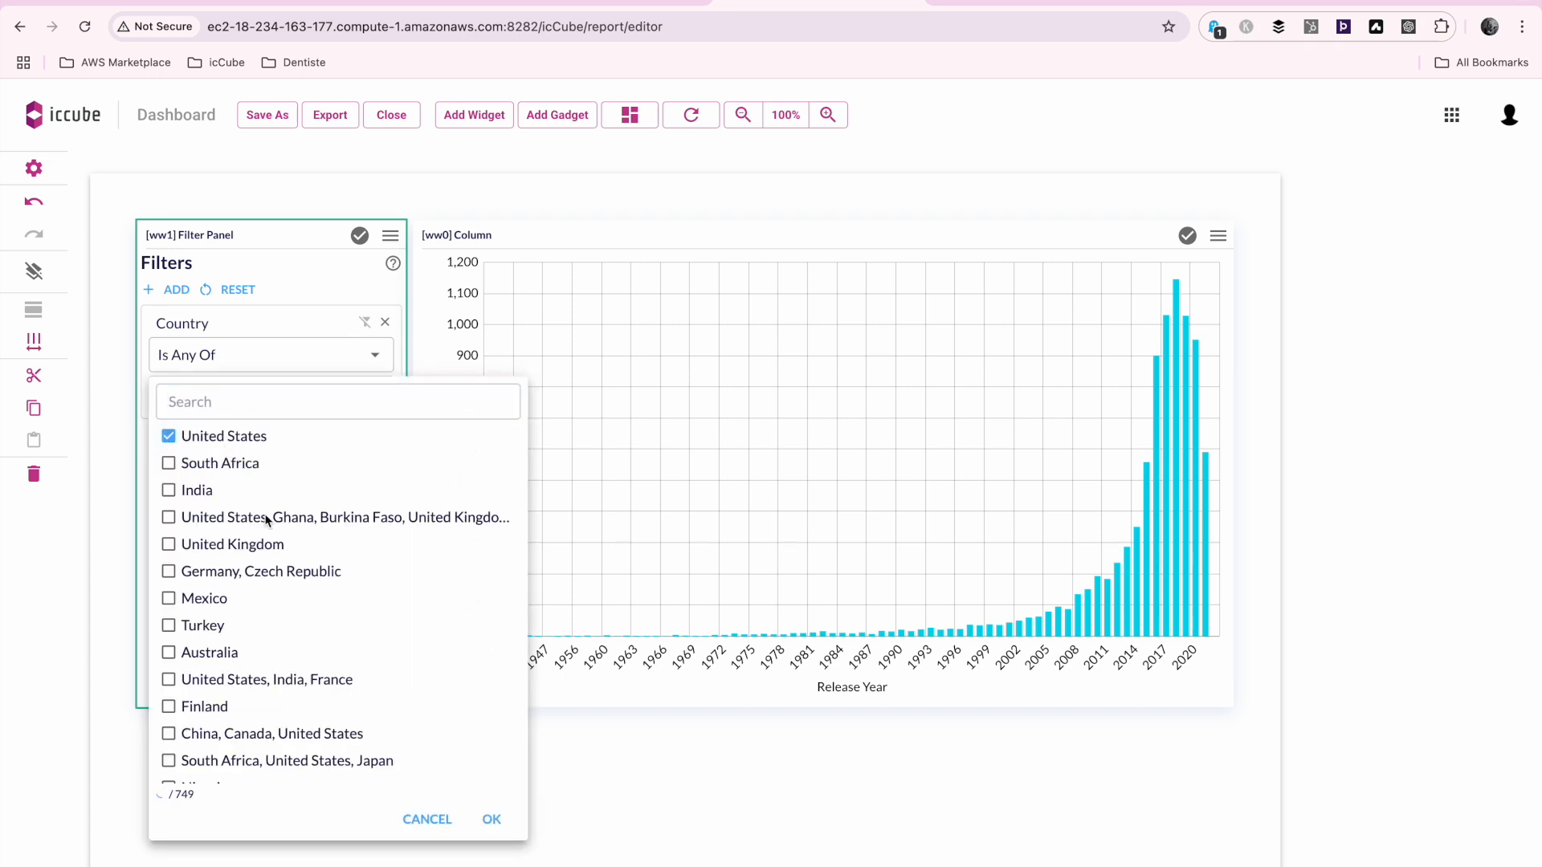
{"action": "left_click", "coordinate": [492, 821]}
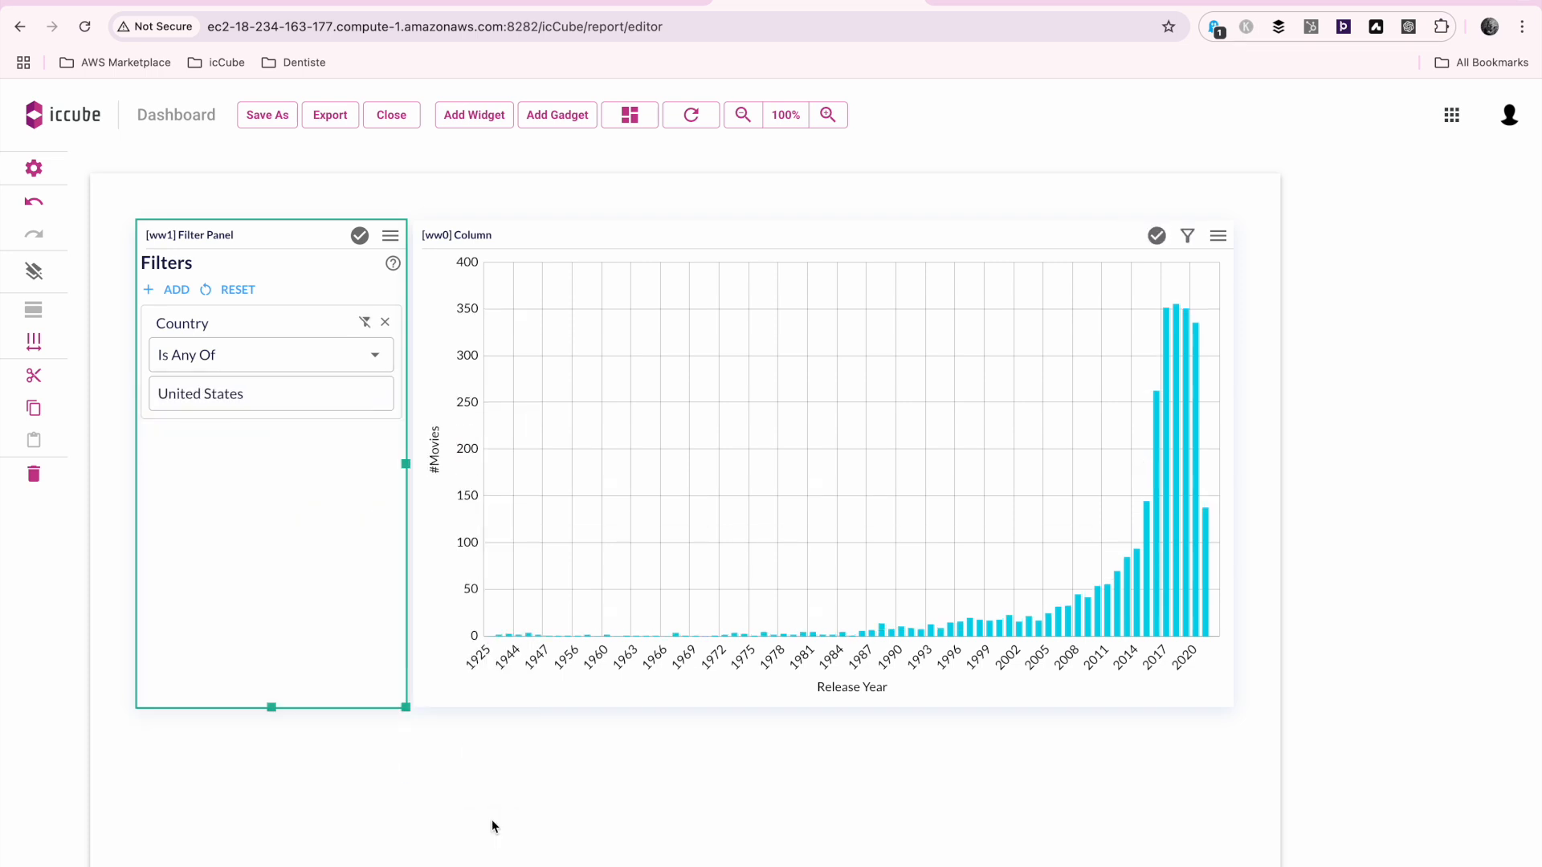
Change the Country filter's selection to United Kingdom only
{"action": "left_click", "coordinate": [292, 397]}
{"action": "left_click", "coordinate": [169, 436]}
{"action": "left_click", "coordinate": [168, 546]}
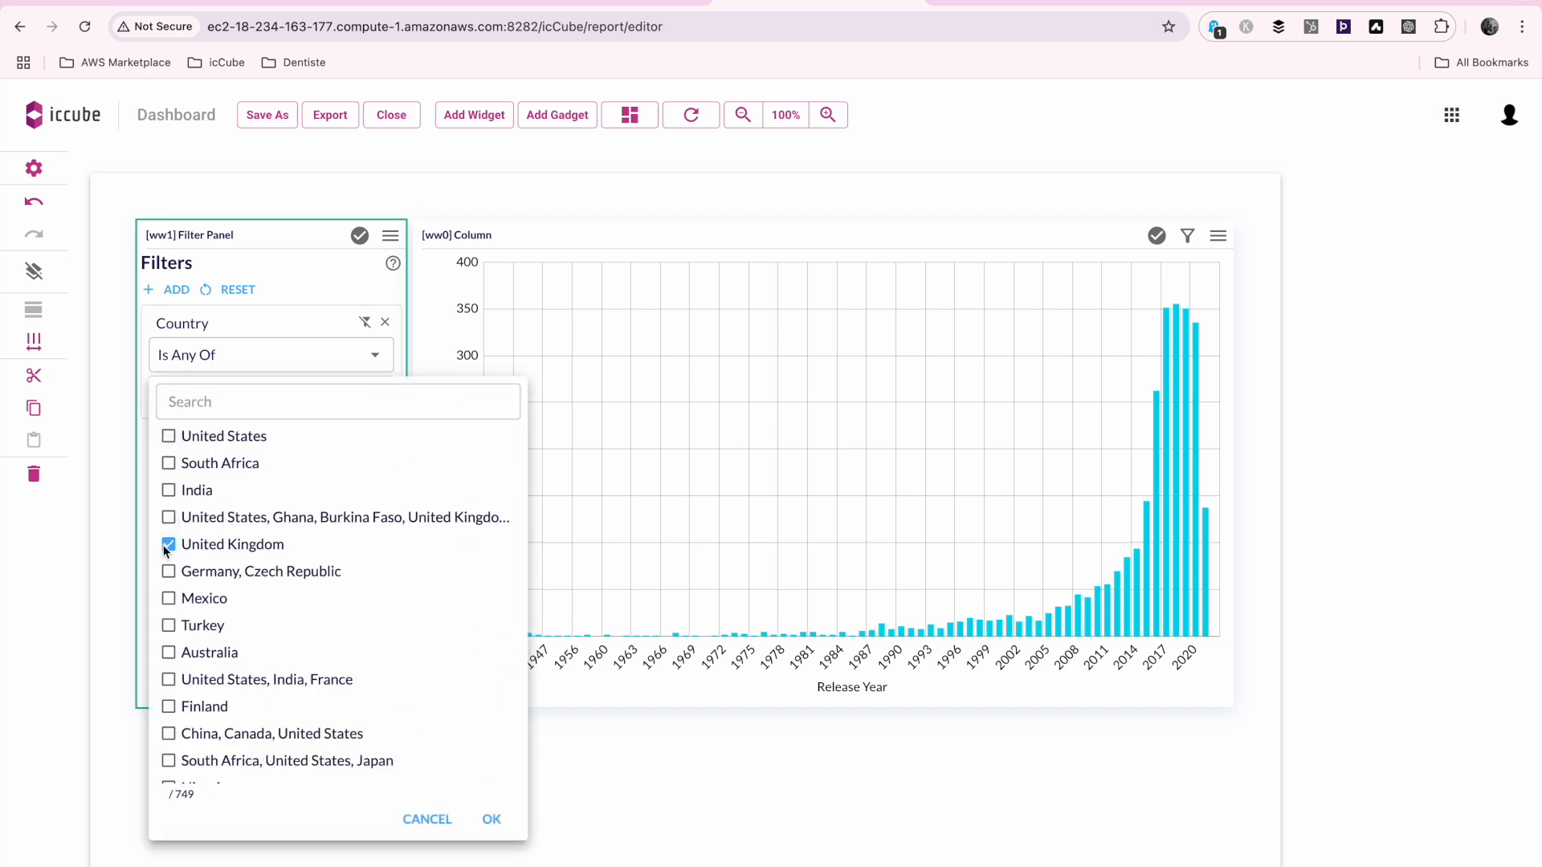
{"action": "left_click", "coordinate": [495, 825]}
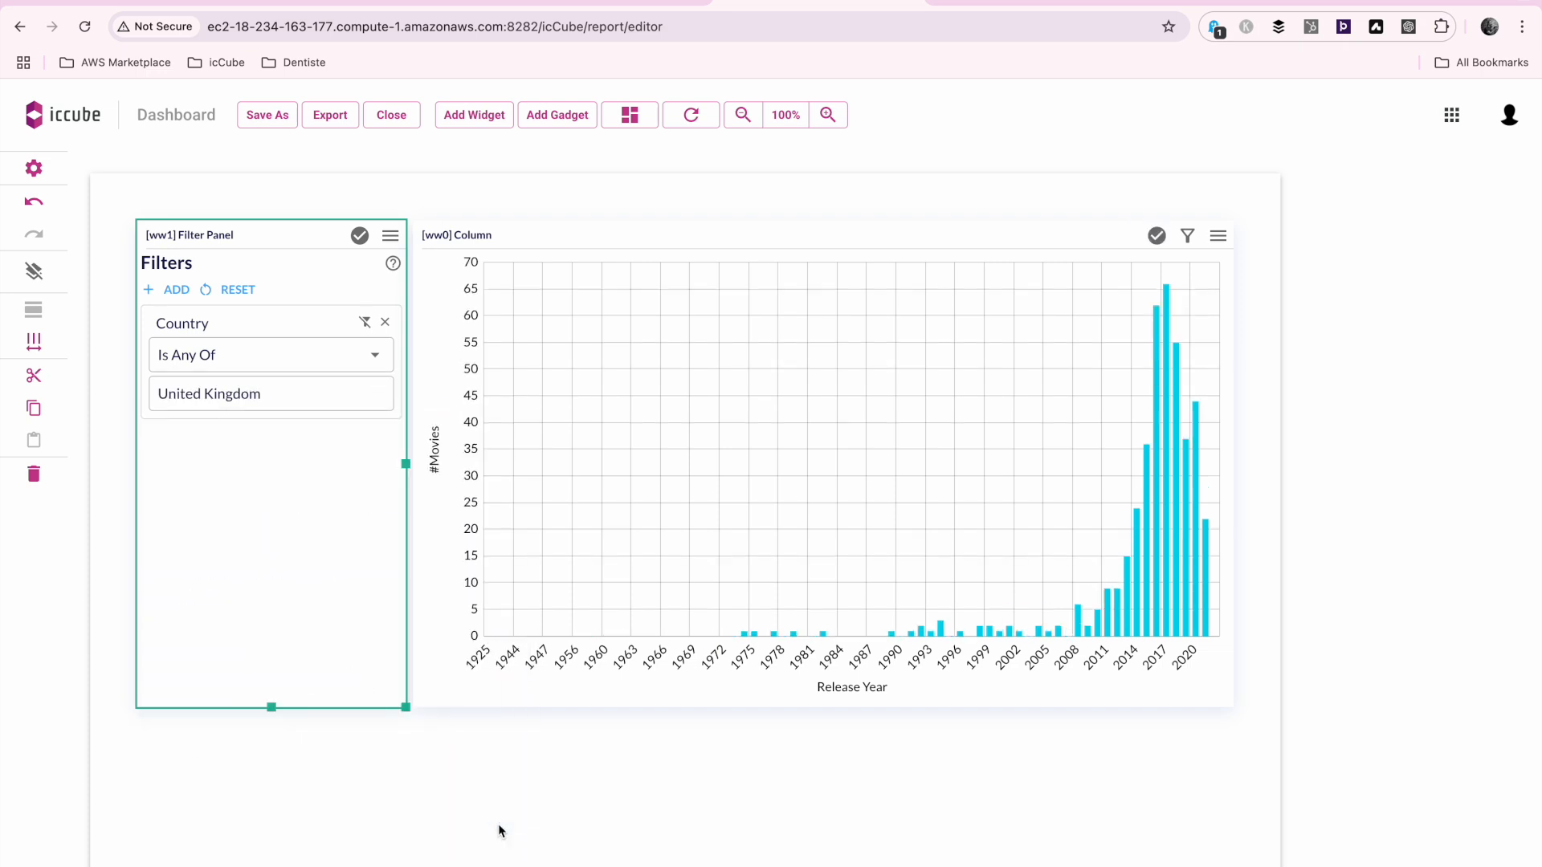
Preview the dashboard by alternating between view and edit modes, ending in view mode
{"action": "left_click", "coordinate": [632, 114]}
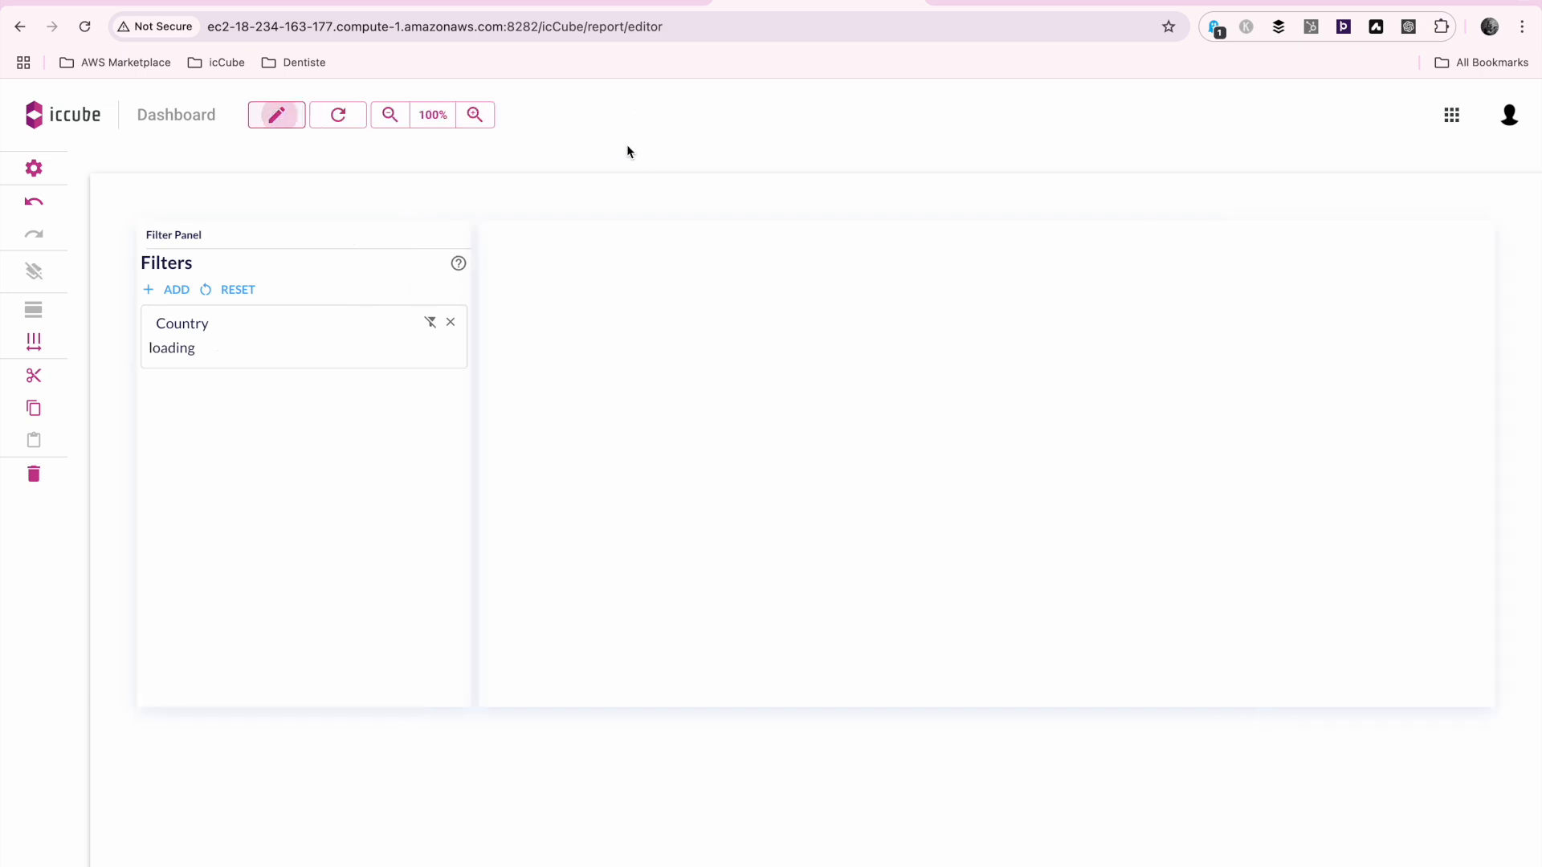
{"action": "left_click", "coordinate": [278, 115]}
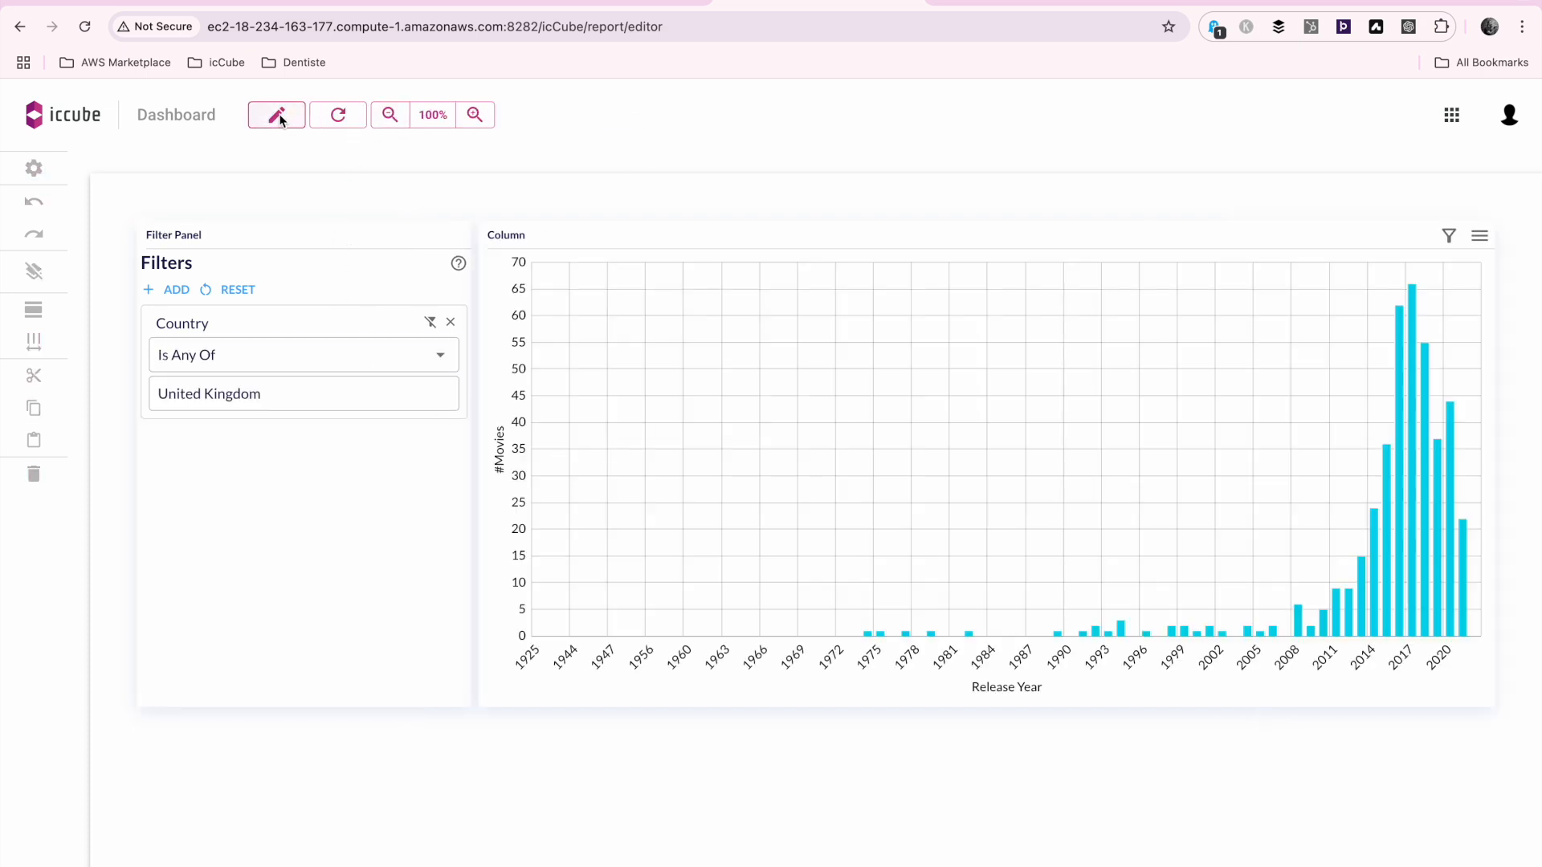
{"action": "left_click", "coordinate": [617, 121]}
{"action": "left_click", "coordinate": [275, 117]}
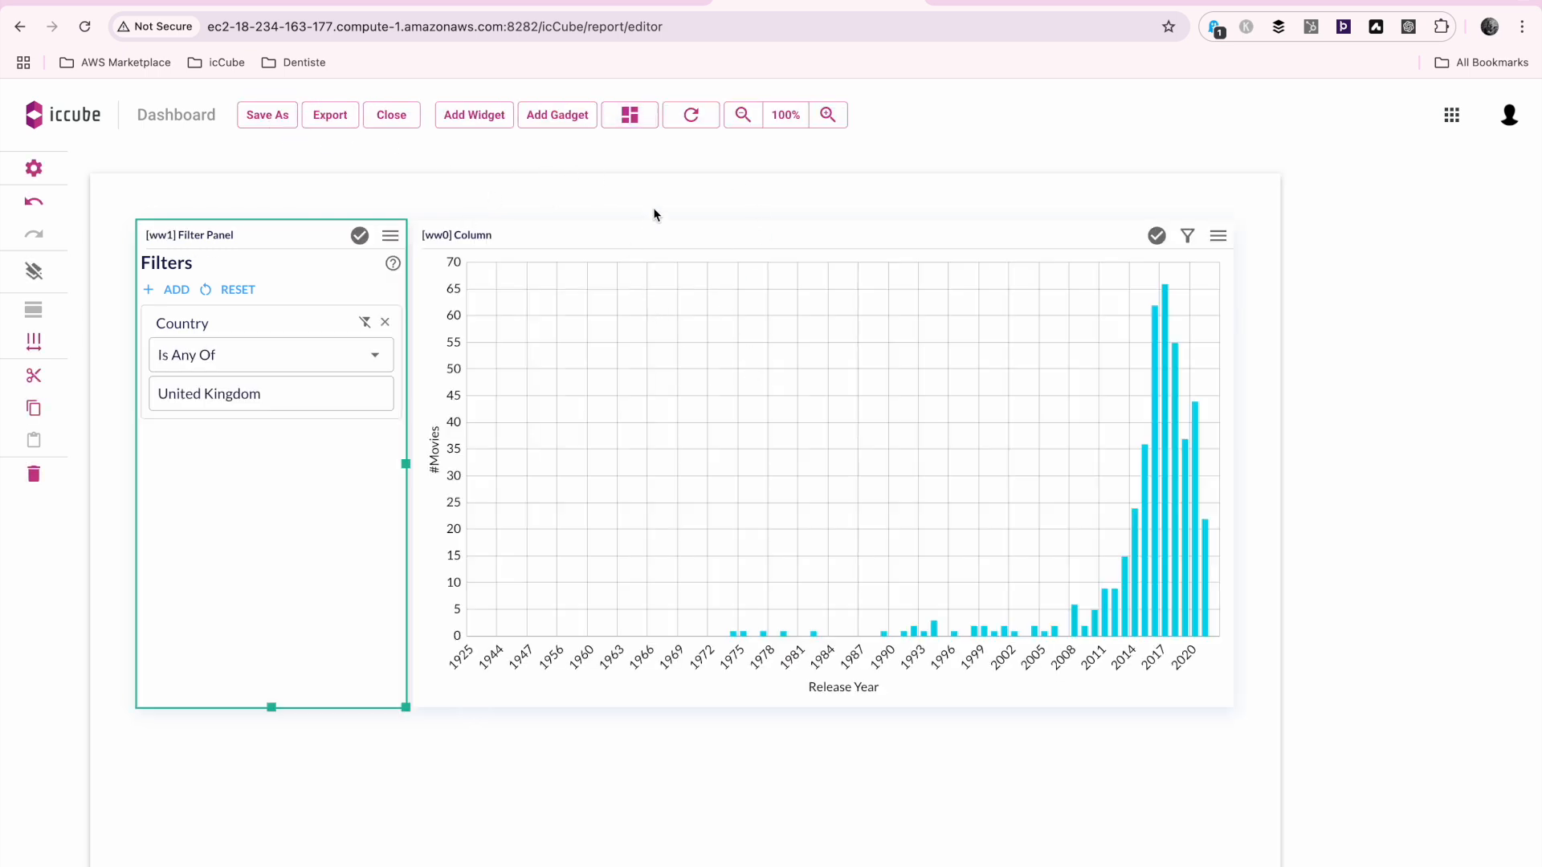
{"action": "left_click", "coordinate": [634, 120]}
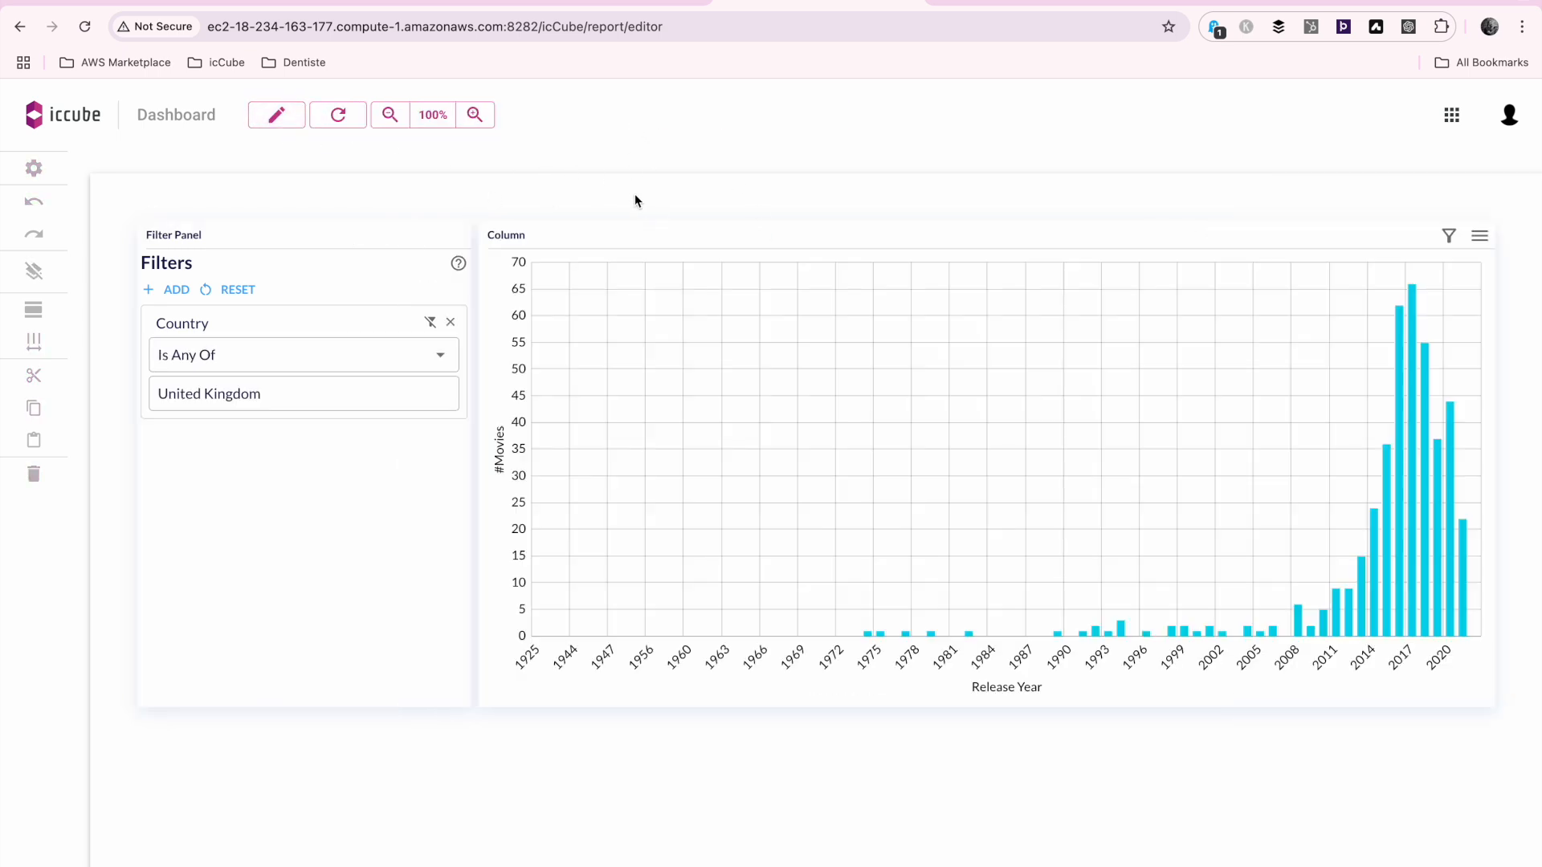